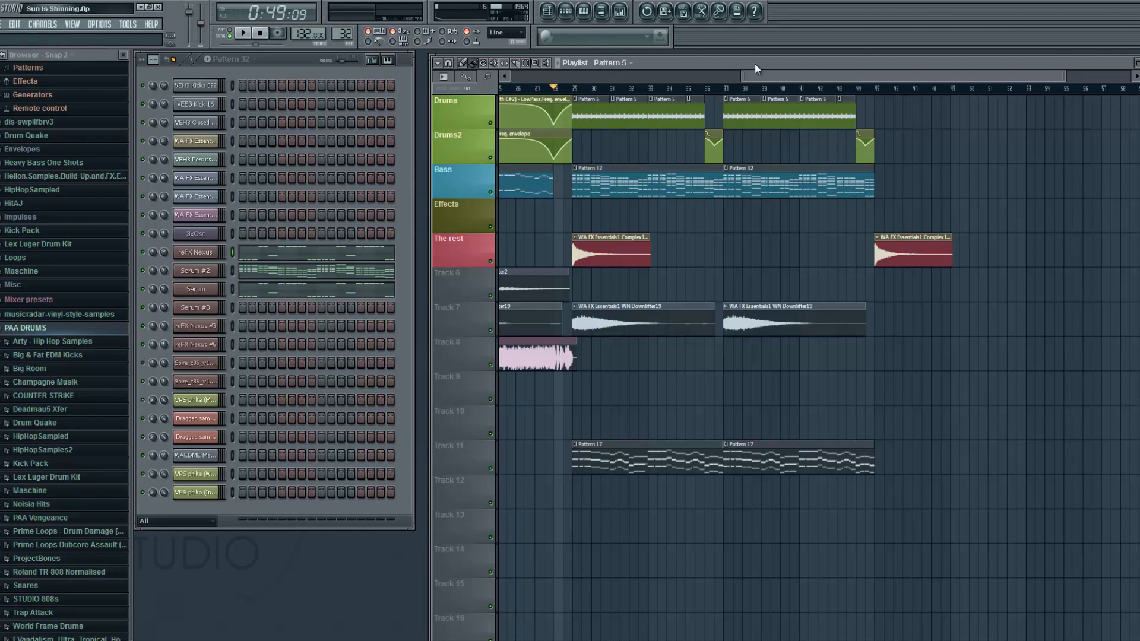
- Play the song from bar 28 into the drop and reposition the level meter
drag(797, 77, 806, 82)
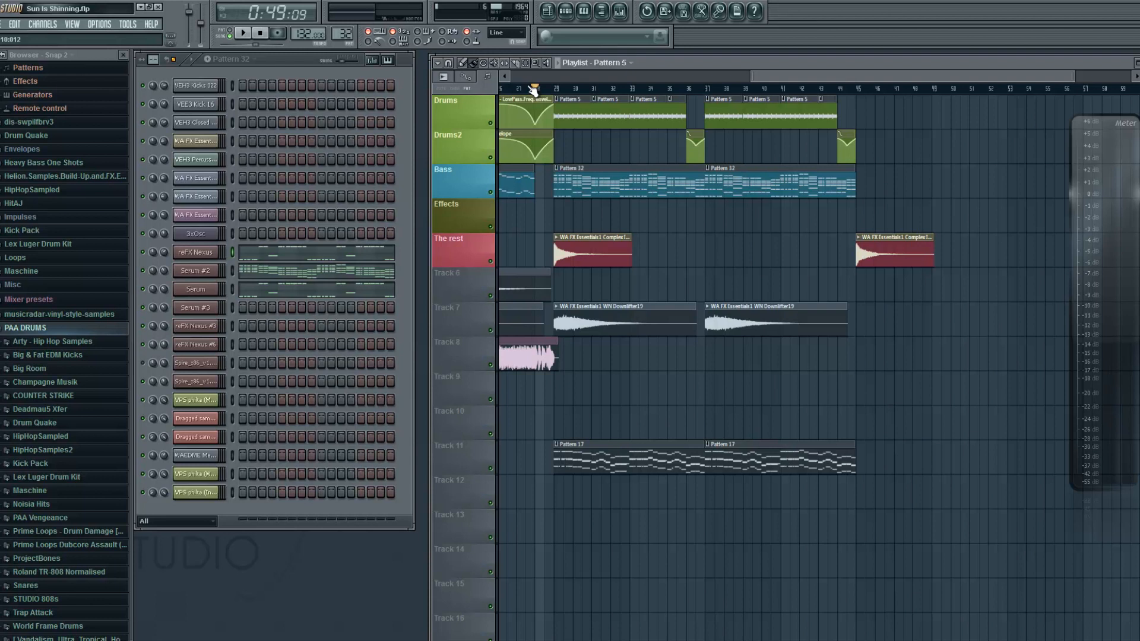
key(space)
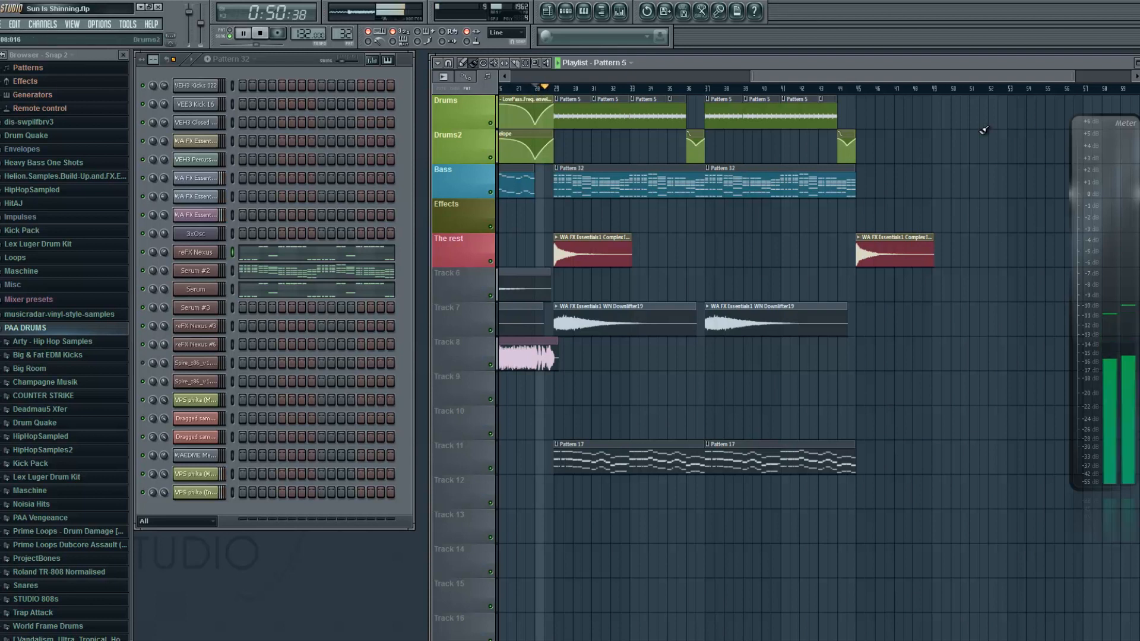
drag(1097, 191, 1044, 220)
key(space)
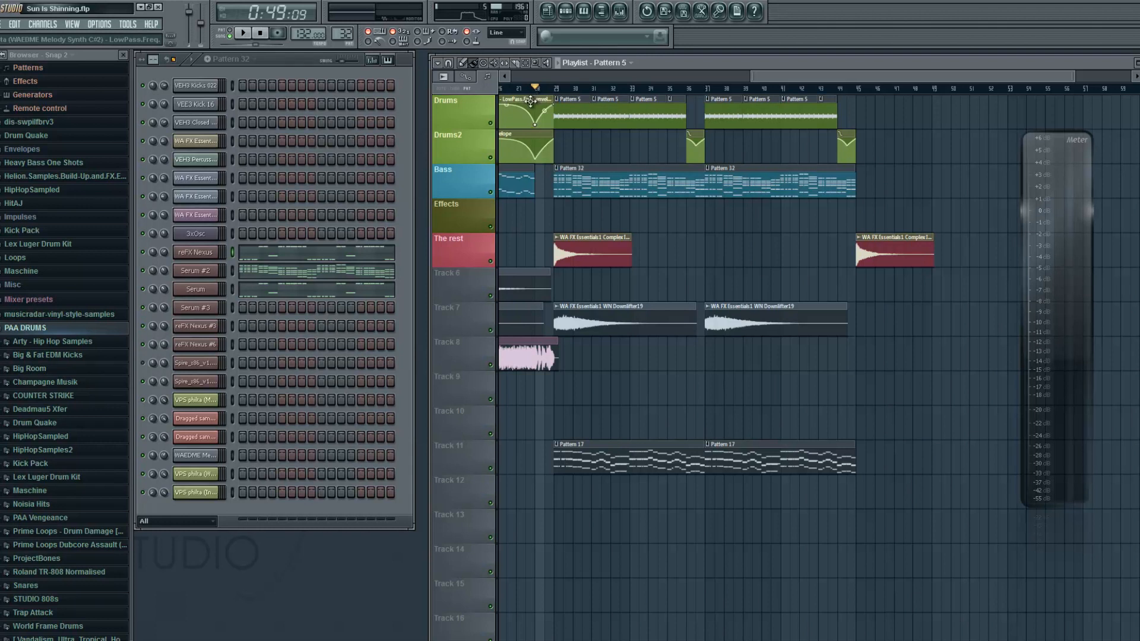
- Open Pattern 5, solo the VEH3 Kicks 022 channel and play the pattern on its own
double_click(576, 113)
key(Escape)
right_click(144, 87)
click(154, 95)
click(230, 33)
click(243, 33)
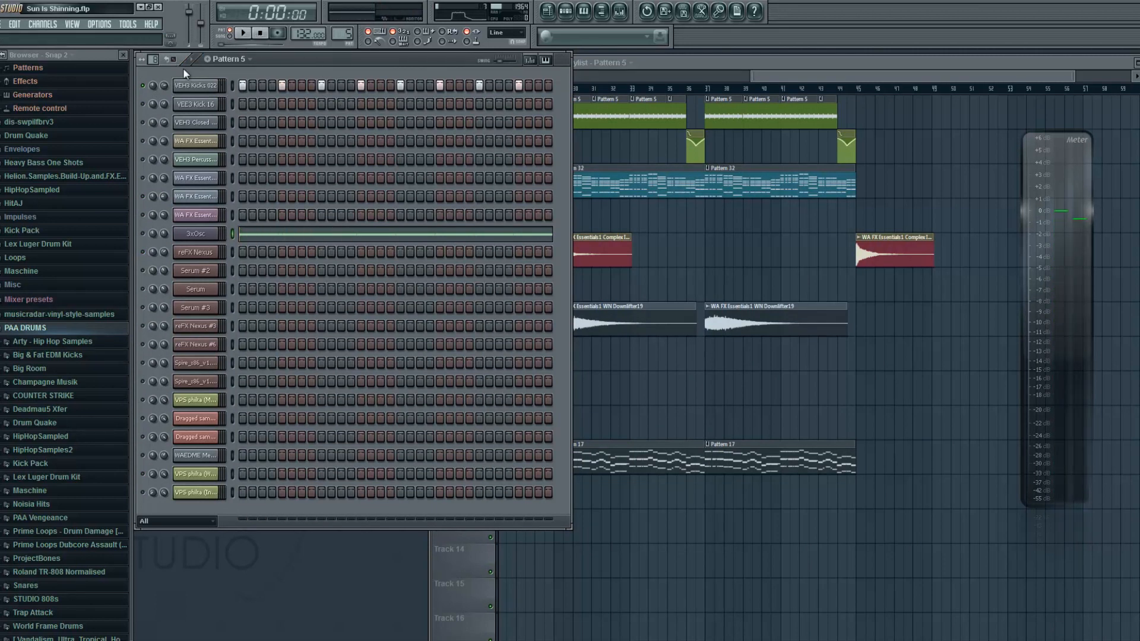
- Open the Fruity Parametric EQ 2 on the kick's mixer track and adjust its high-shelf band 7
click(210, 87)
click(620, 11)
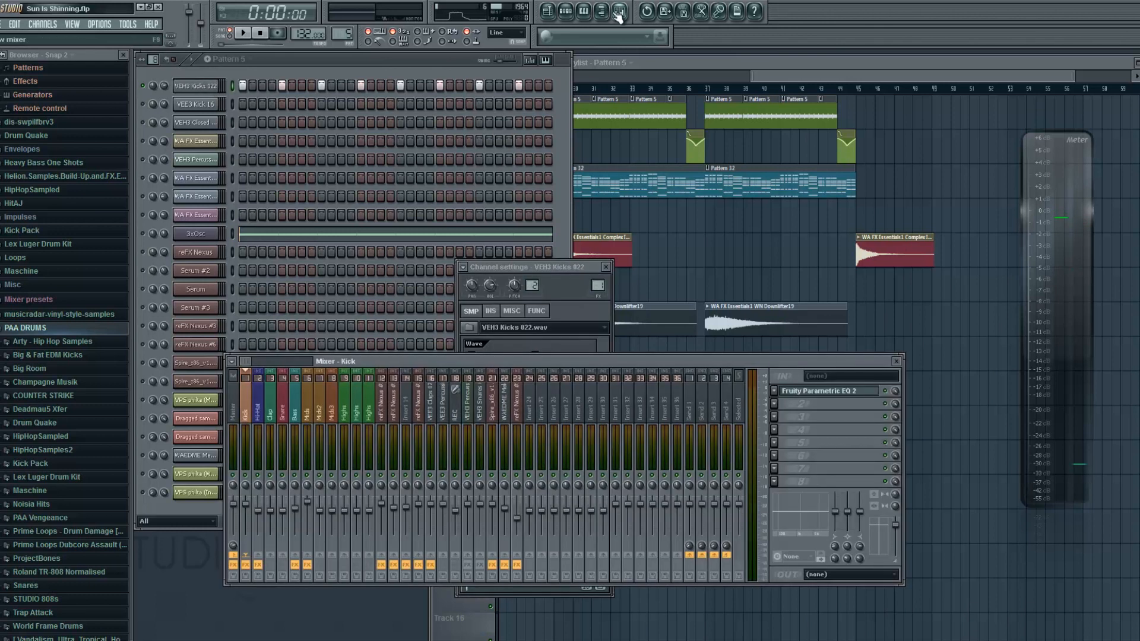
click(815, 392)
drag(360, 273, 310, 231)
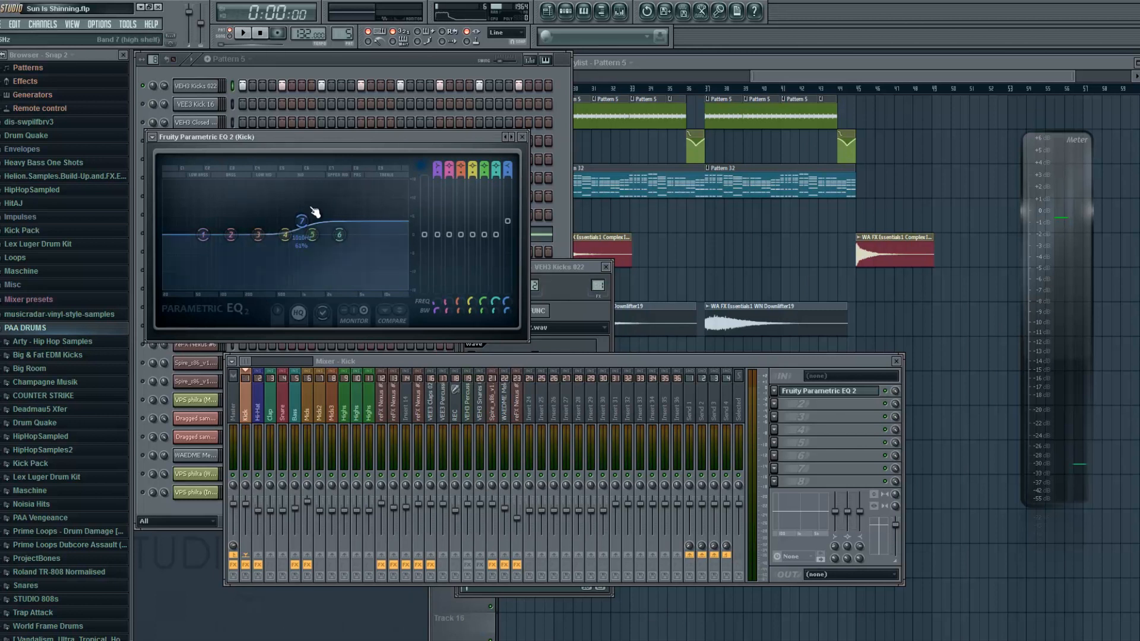
click(522, 137)
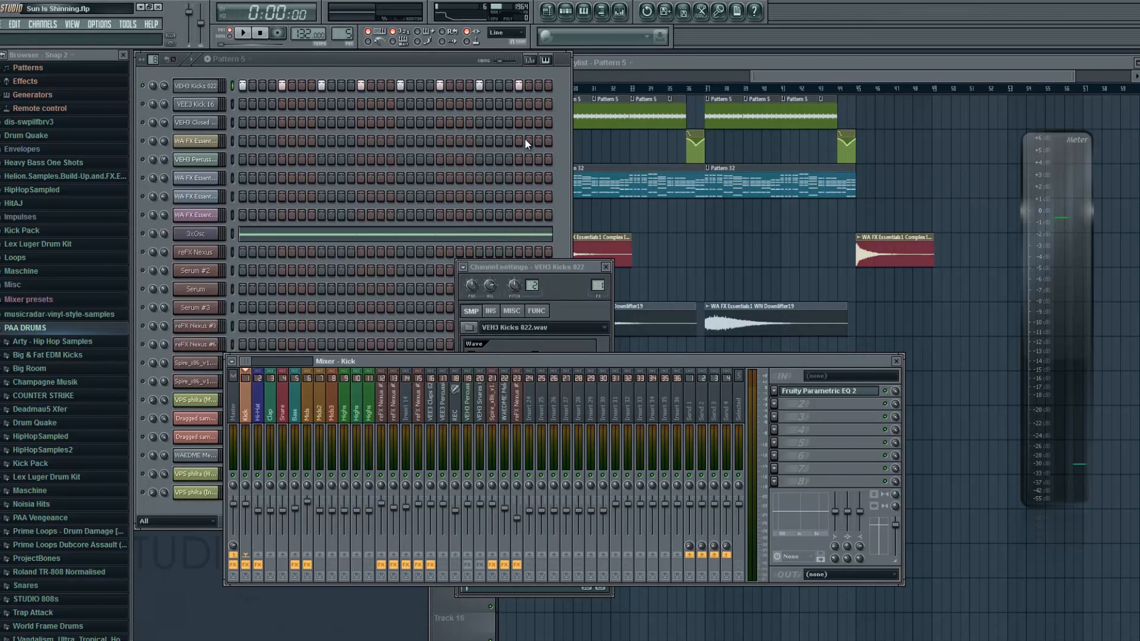
click(605, 267)
click(902, 361)
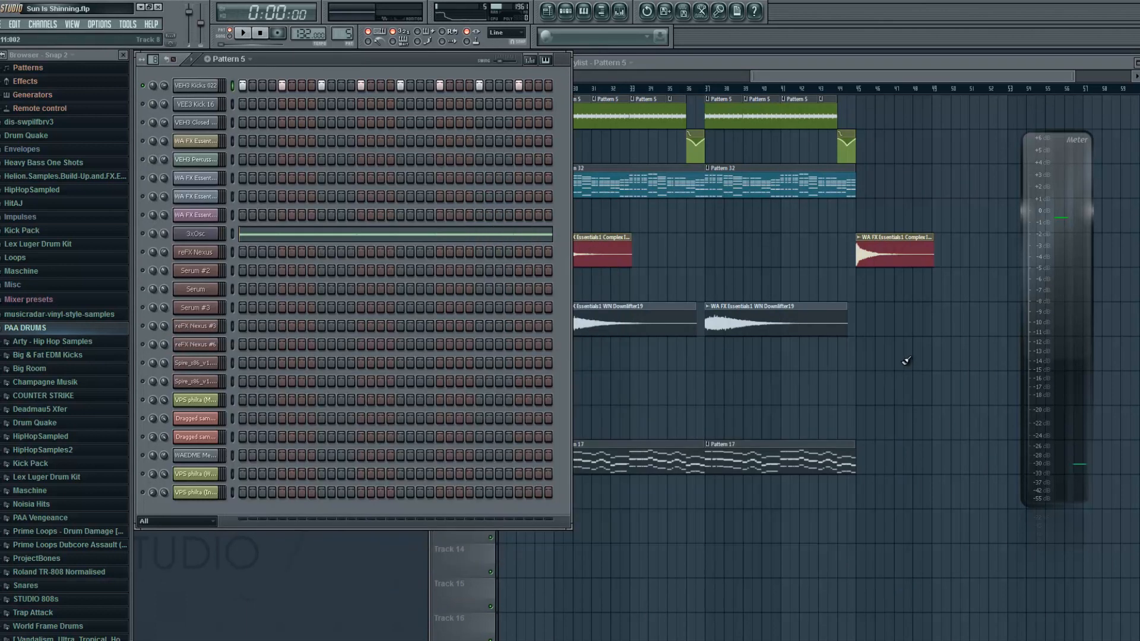
- Replay the soloed kick, and solo the 3xOsc channel to audition it alone in Pattern 5
click(246, 32)
click(260, 33)
right_click(143, 232)
click(149, 237)
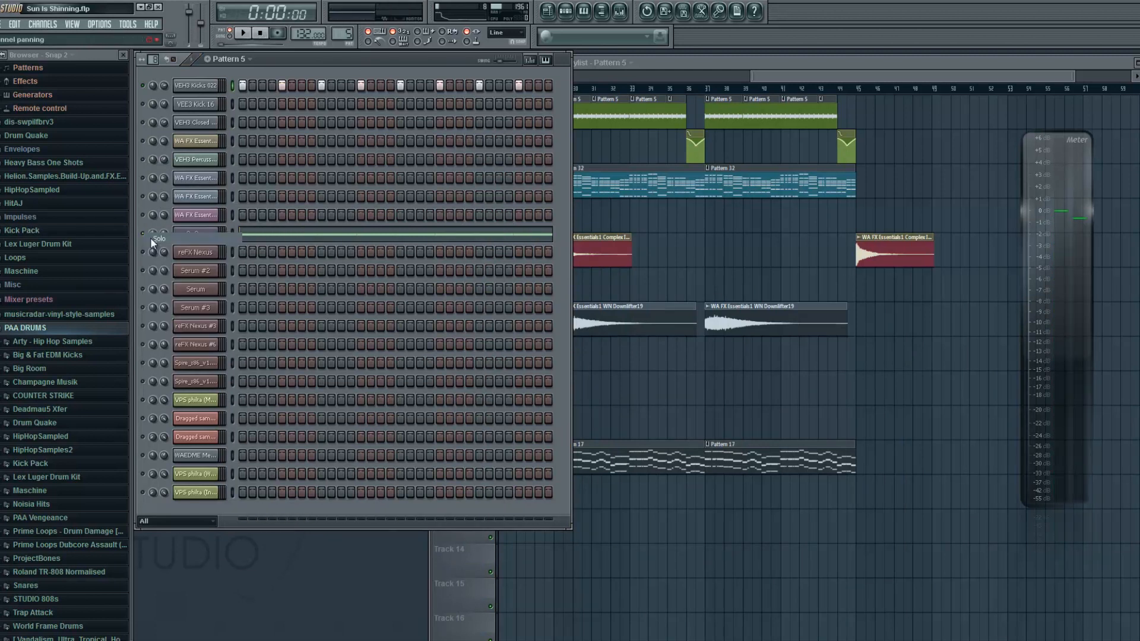
click(247, 34)
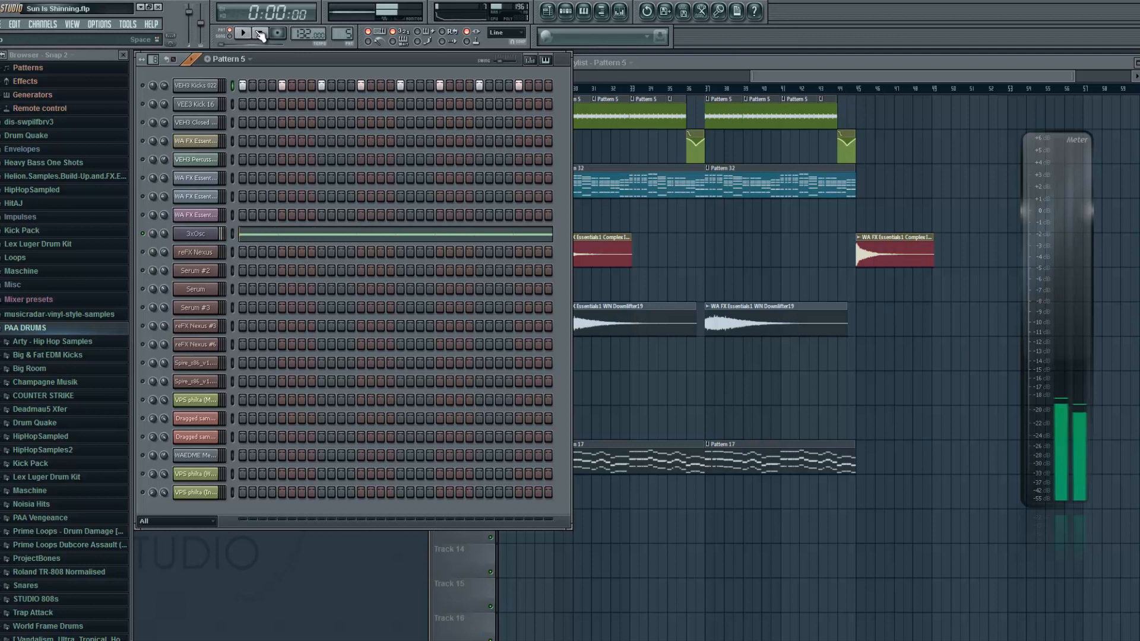
click(260, 33)
- Examine the 3xOsc channel's oscillator settings and volume envelope while playing the pattern
click(195, 233)
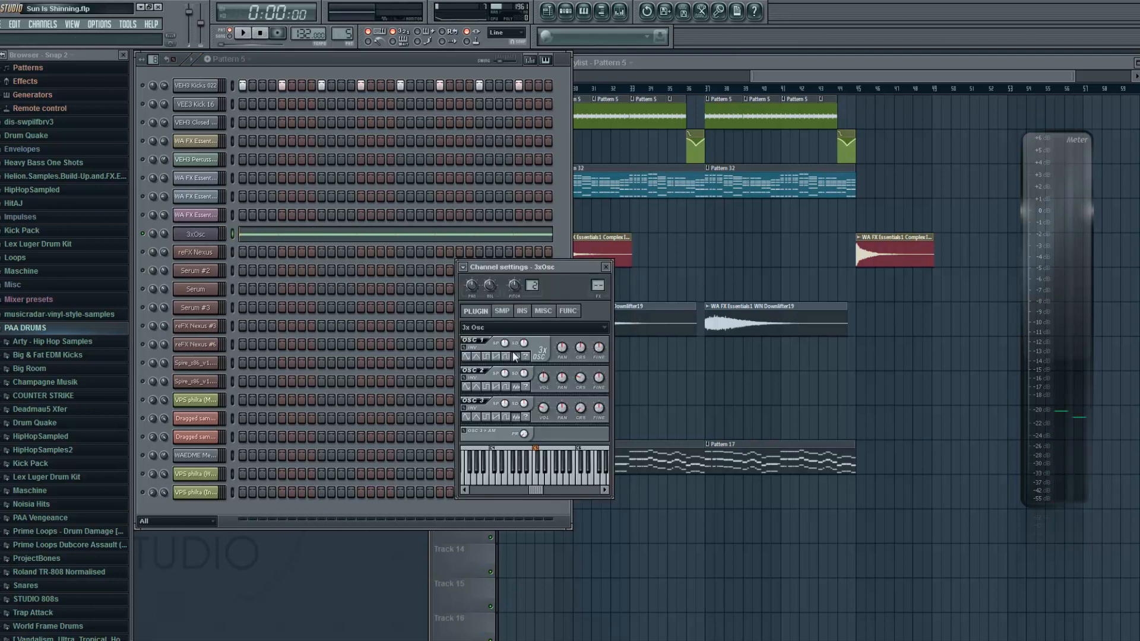
click(522, 310)
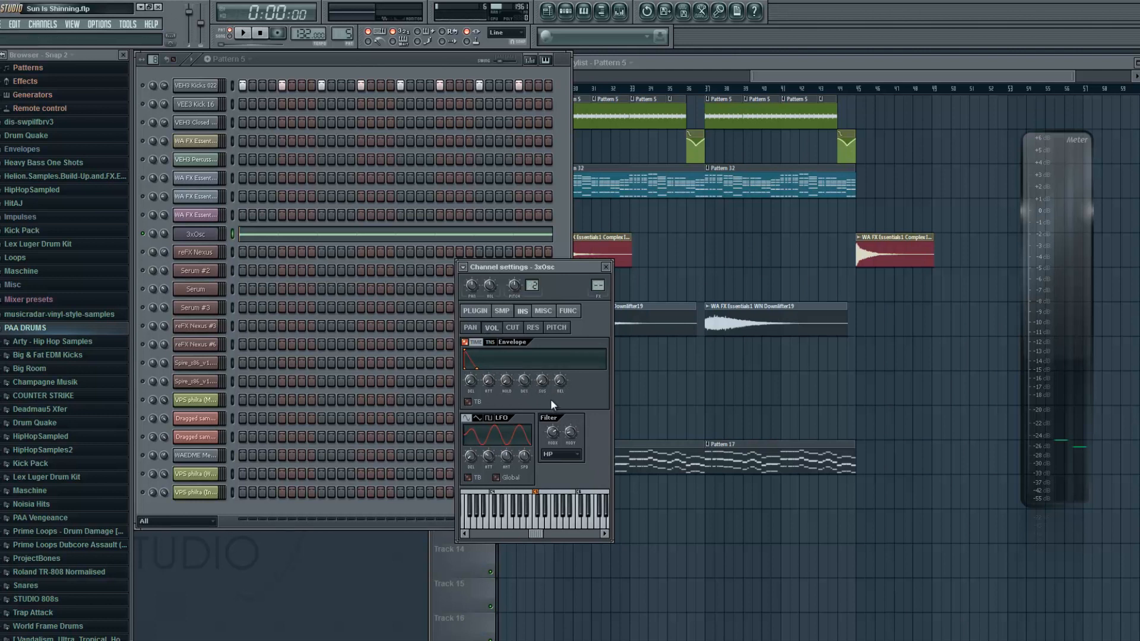
click(245, 34)
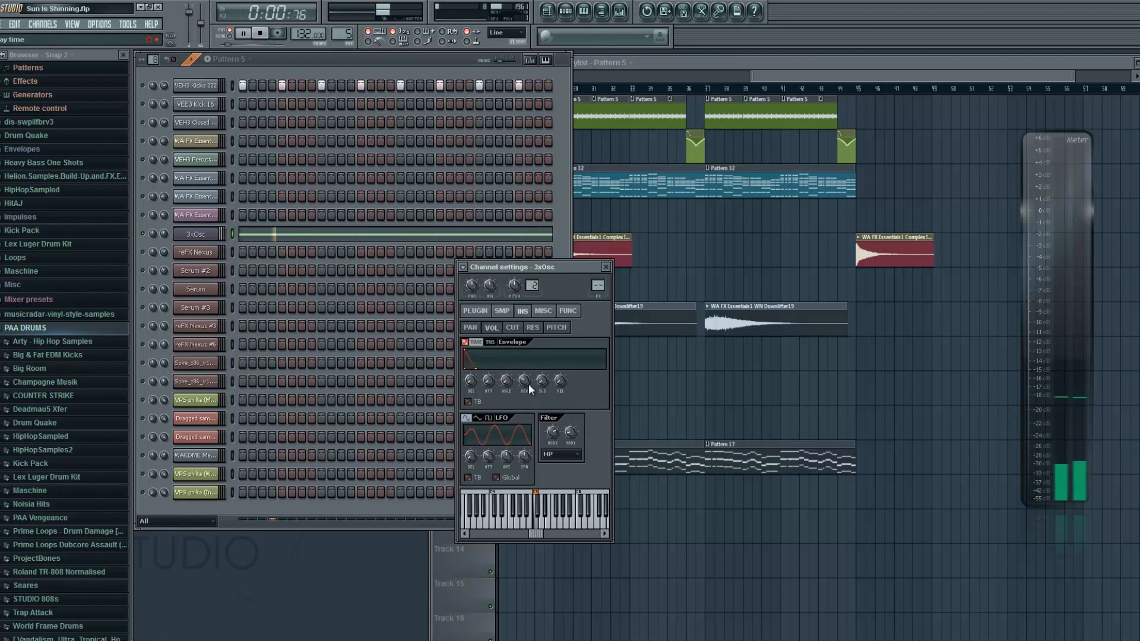
click(261, 34)
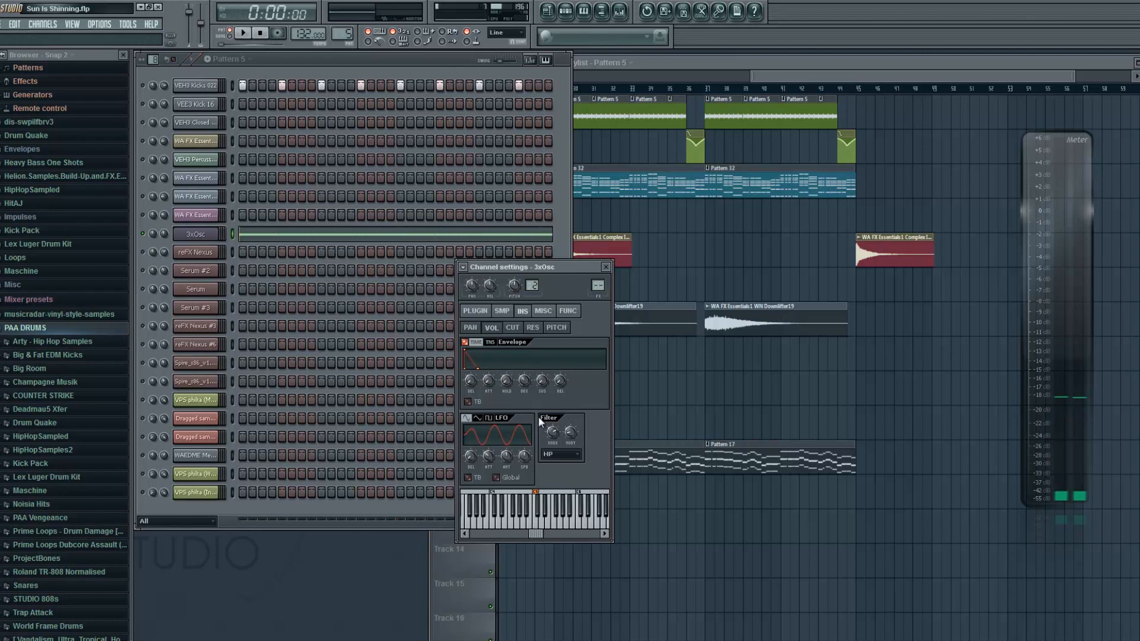
click(606, 267)
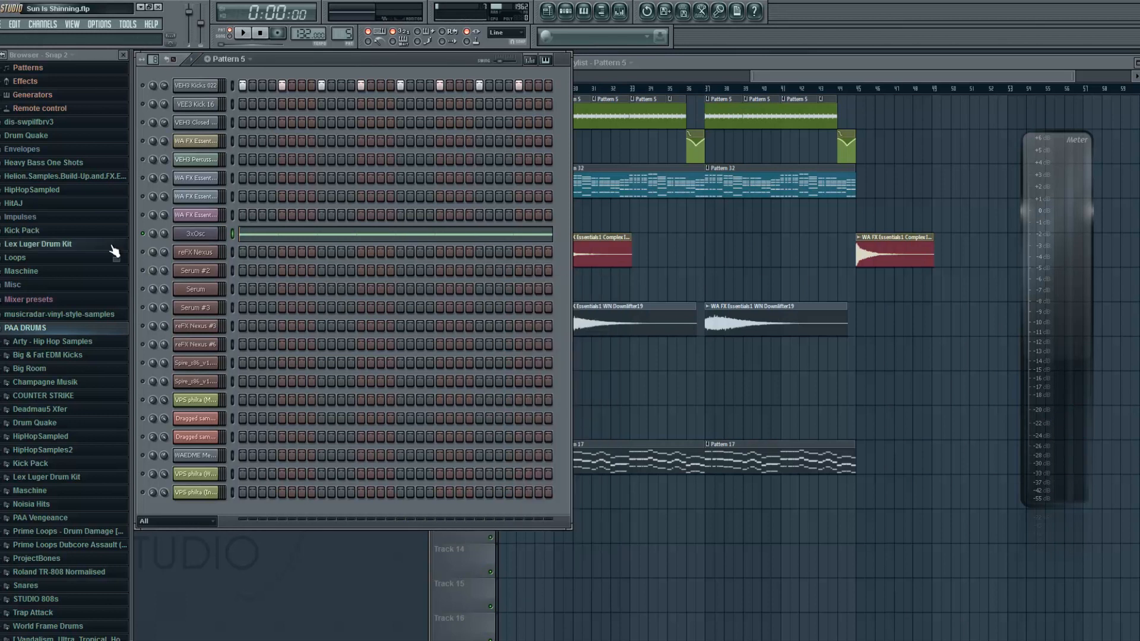
- Unsolo the 3xOsc channel and play Pattern 5 with the kick and 3xOsc together
right_click(144, 235)
click(180, 244)
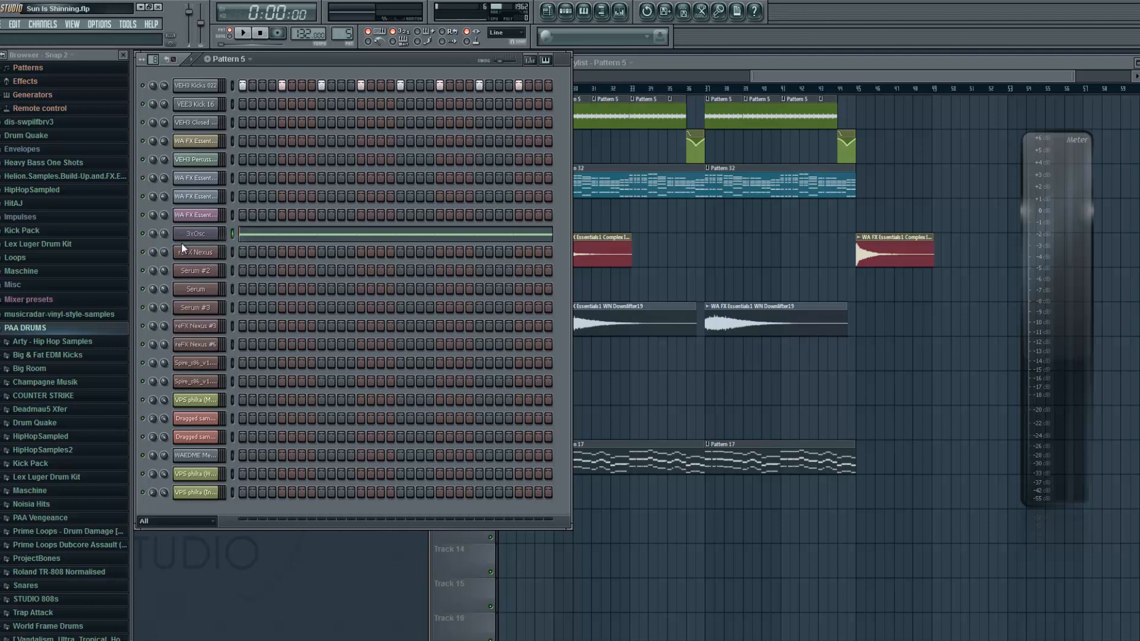
click(245, 34)
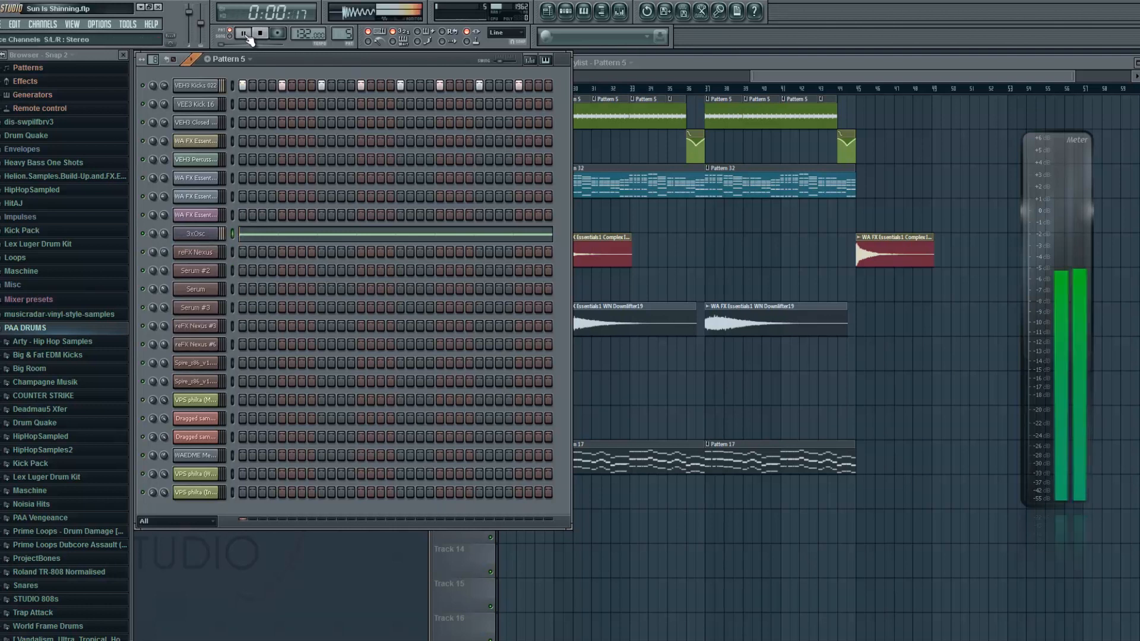
click(260, 34)
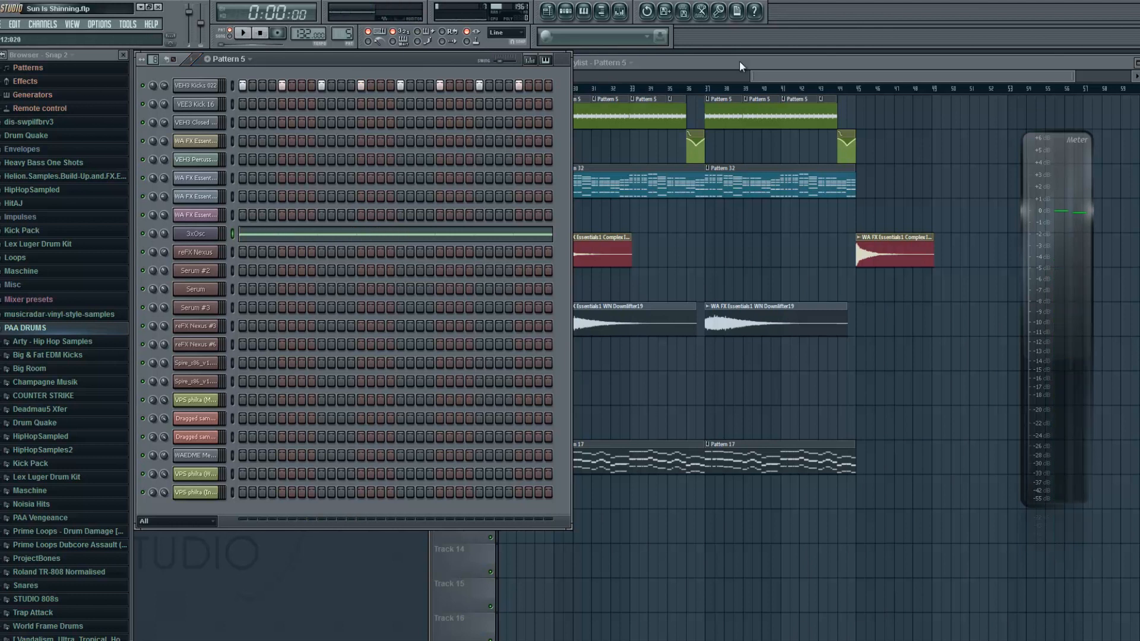
- Play the song from bar 29, toggling the 3xOsc channel to hear its effect on the mix
drag(785, 72, 774, 73)
click(577, 89)
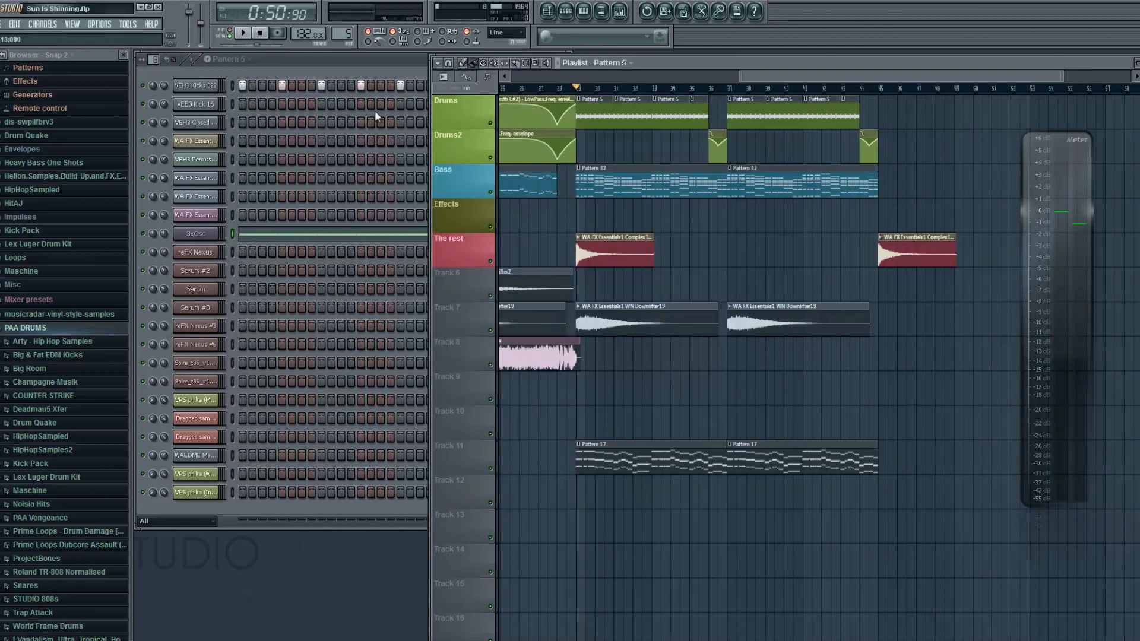
click(147, 239)
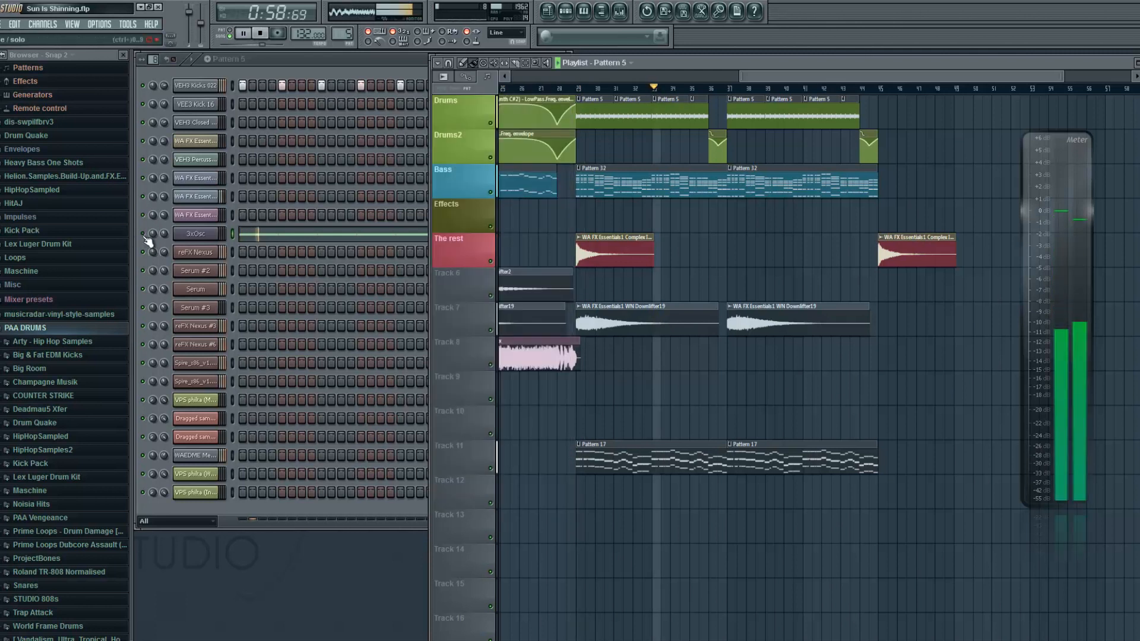
key(space)
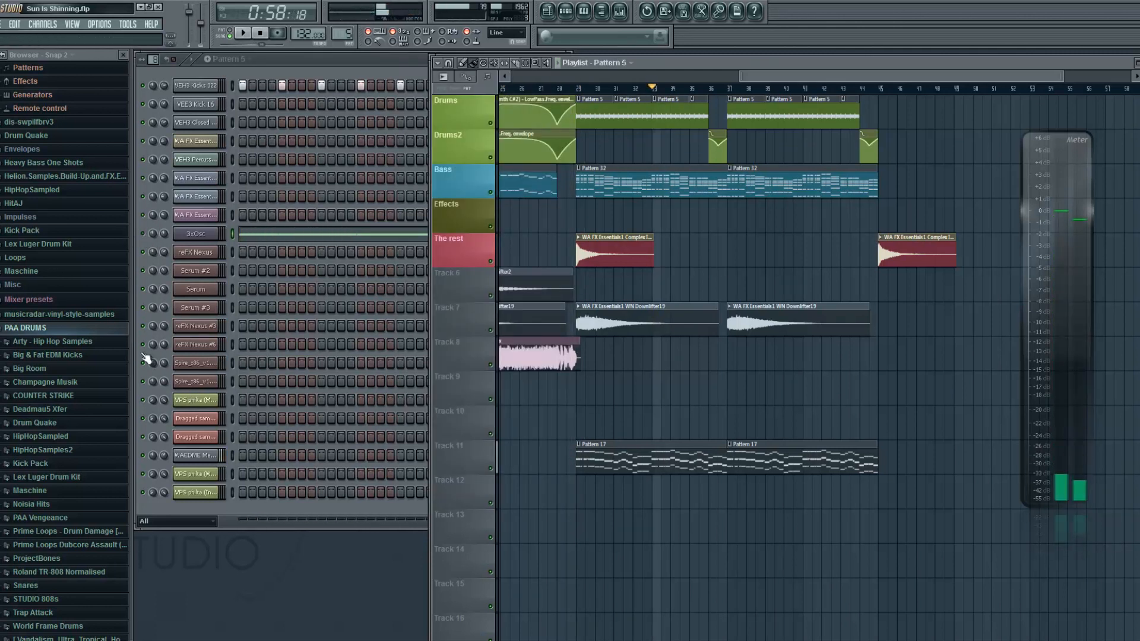
- Replay the drop from around bar 33 to check the level of the full mix
click(143, 364)
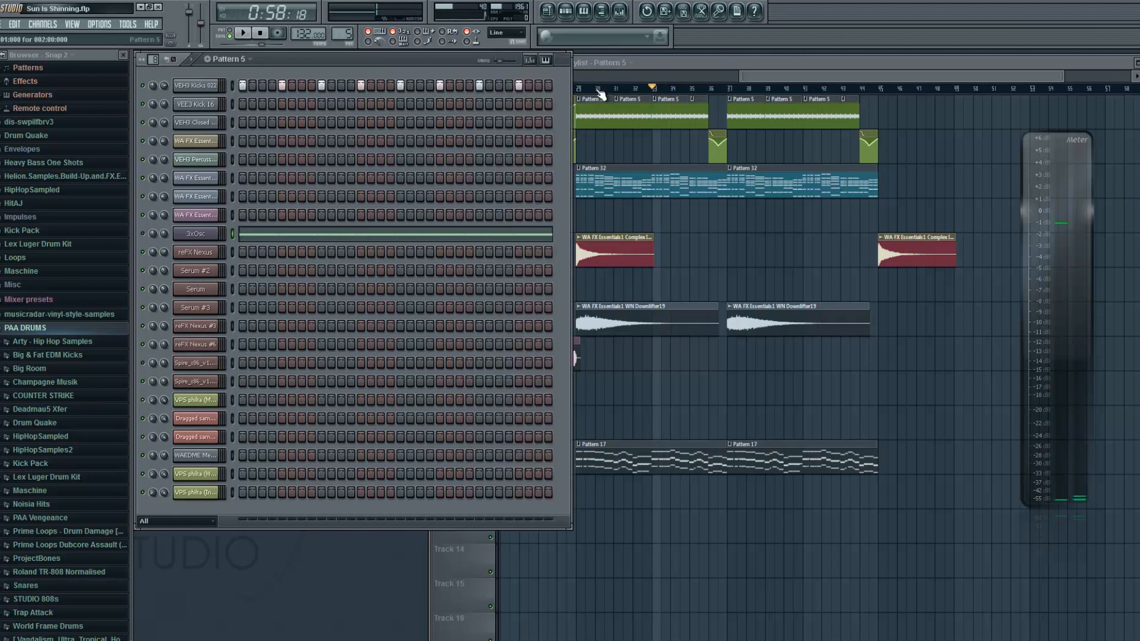
click(673, 67)
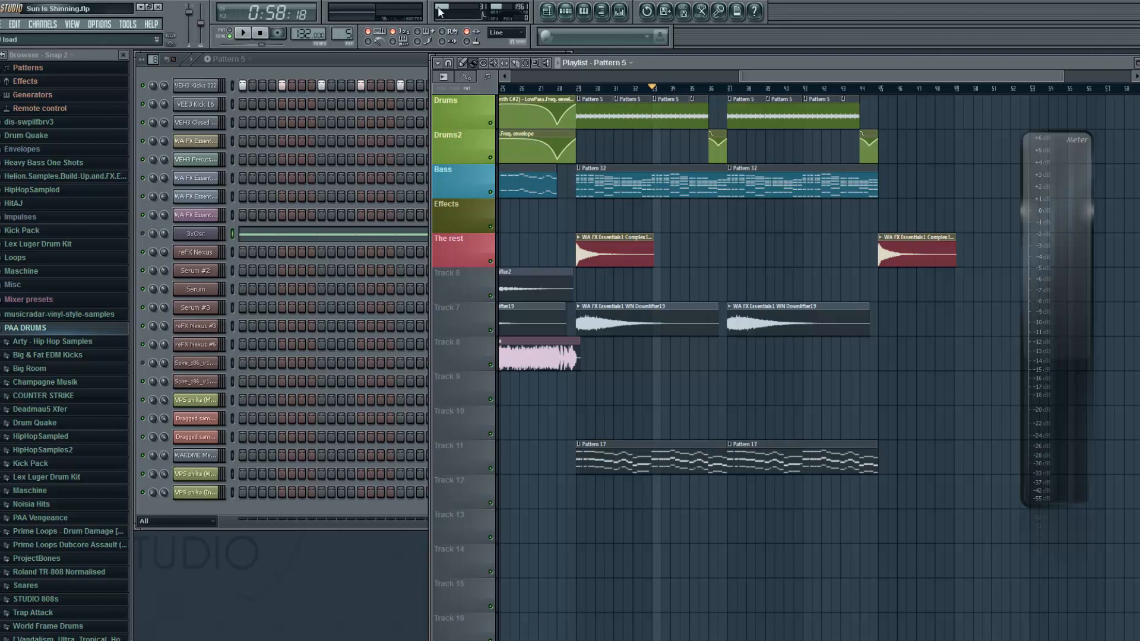
key(space)
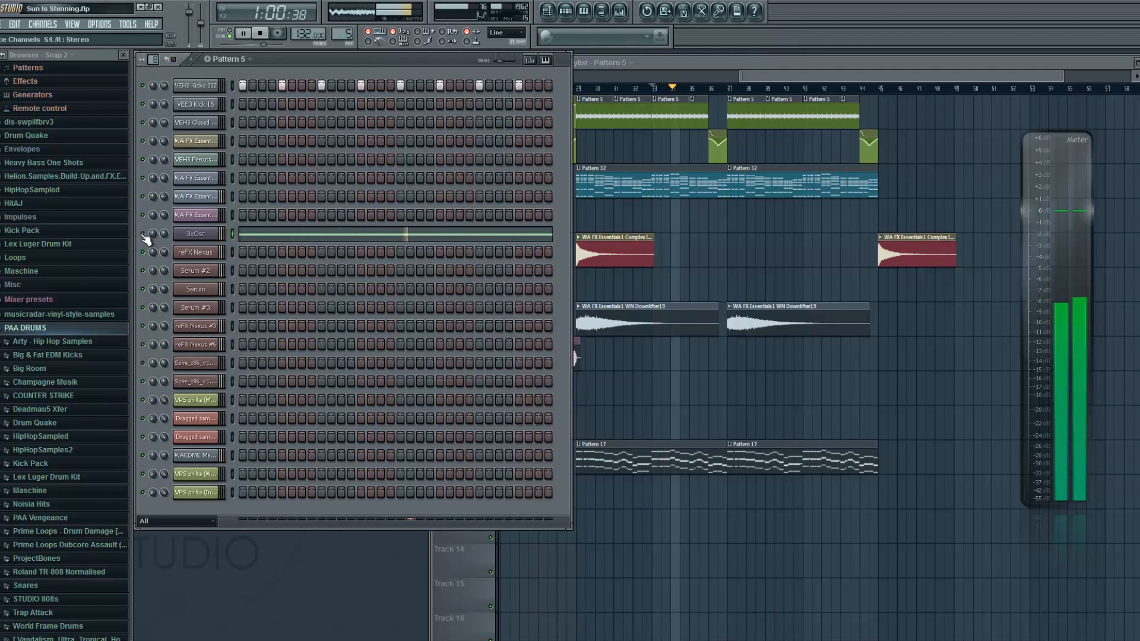
key(space)
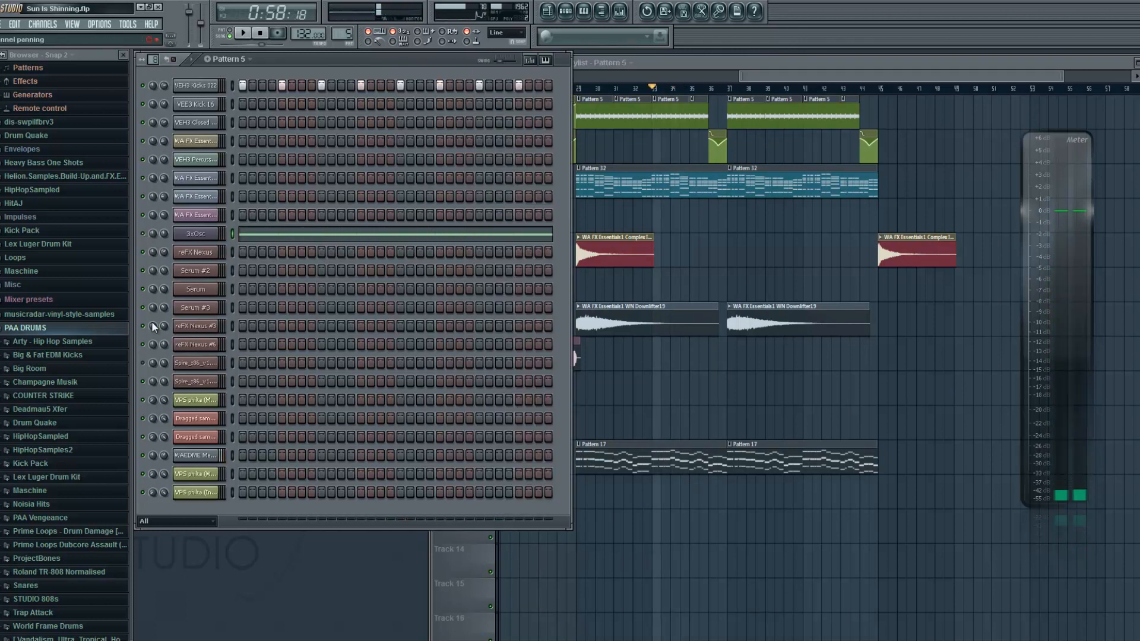
- Open Pattern 32 from the Bass track to view its reFX Nexus notes and play it in pattern mode
click(752, 62)
drag(774, 75, 767, 78)
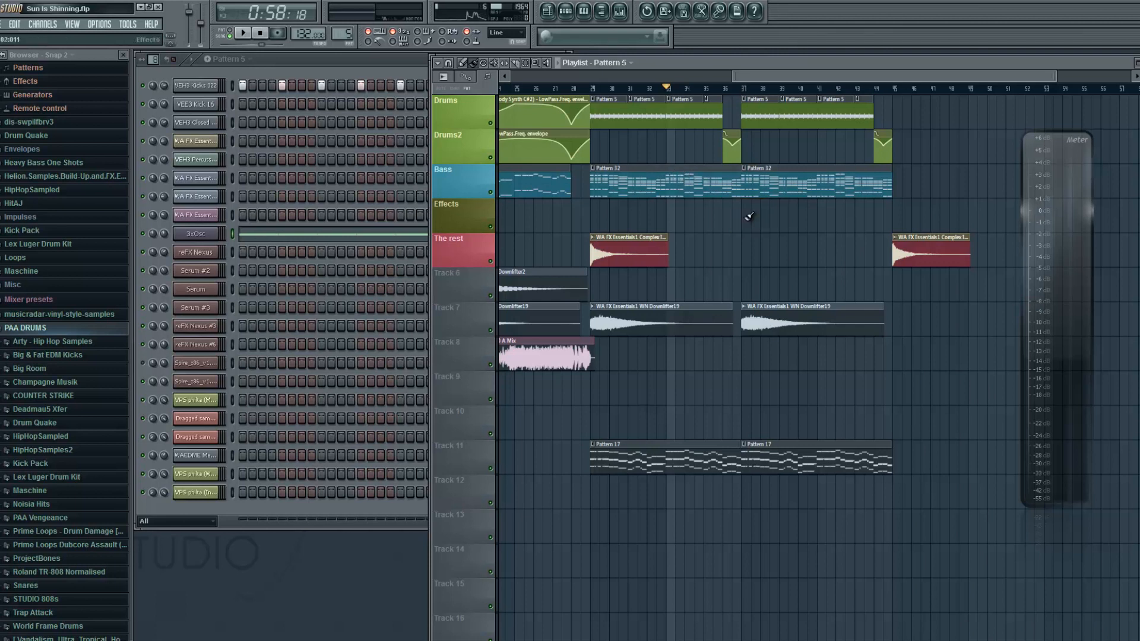
double_click(666, 179)
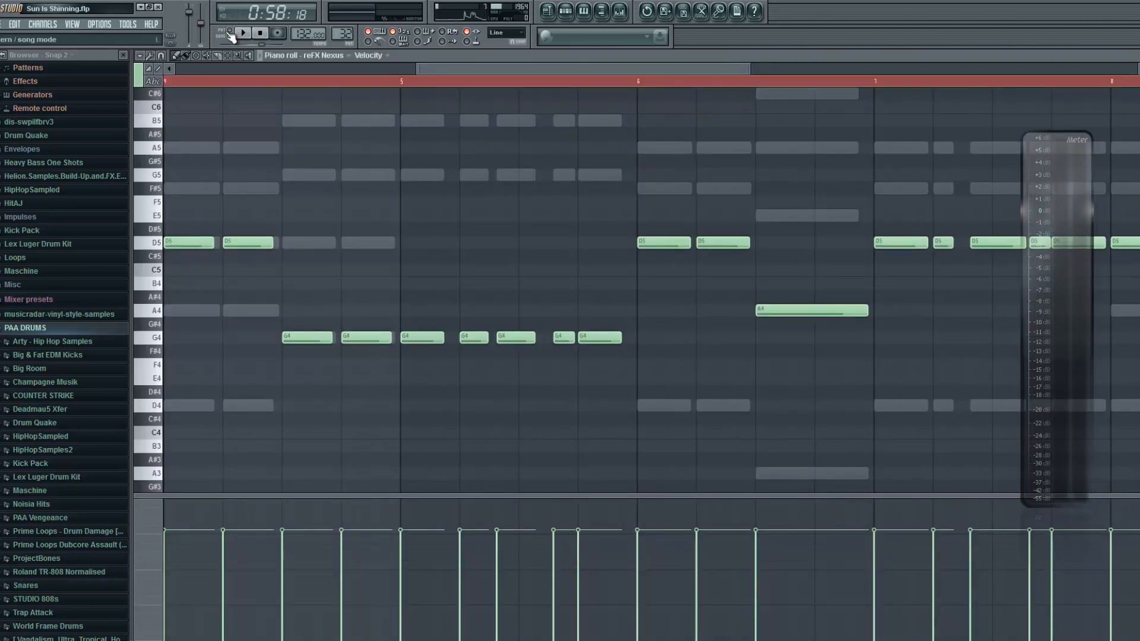
click(247, 35)
click(1139, 56)
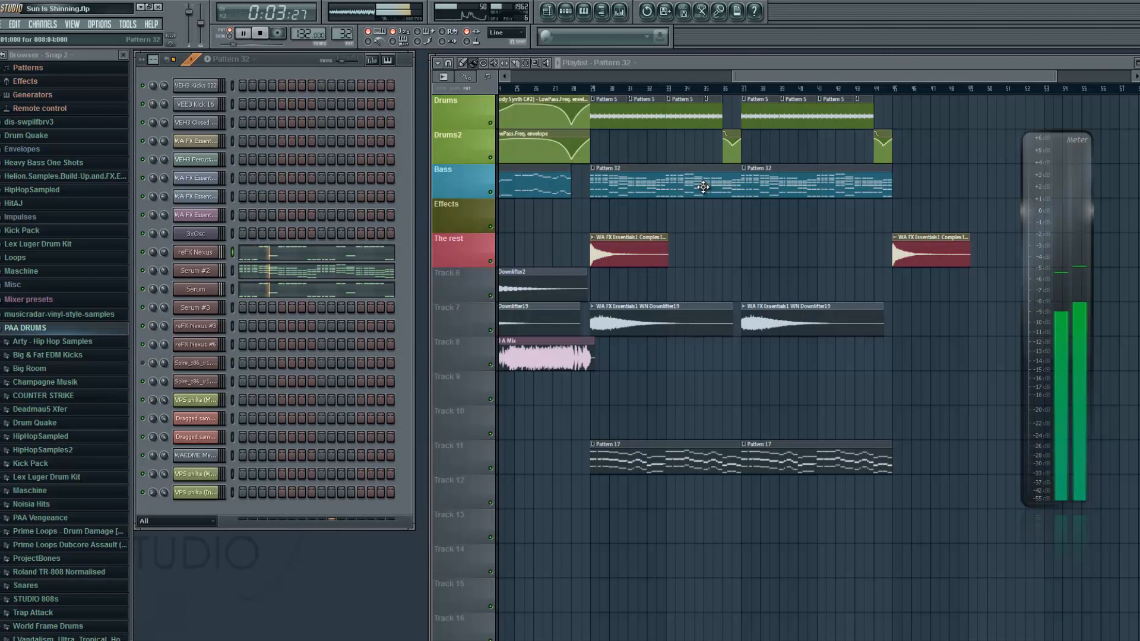
key(space)
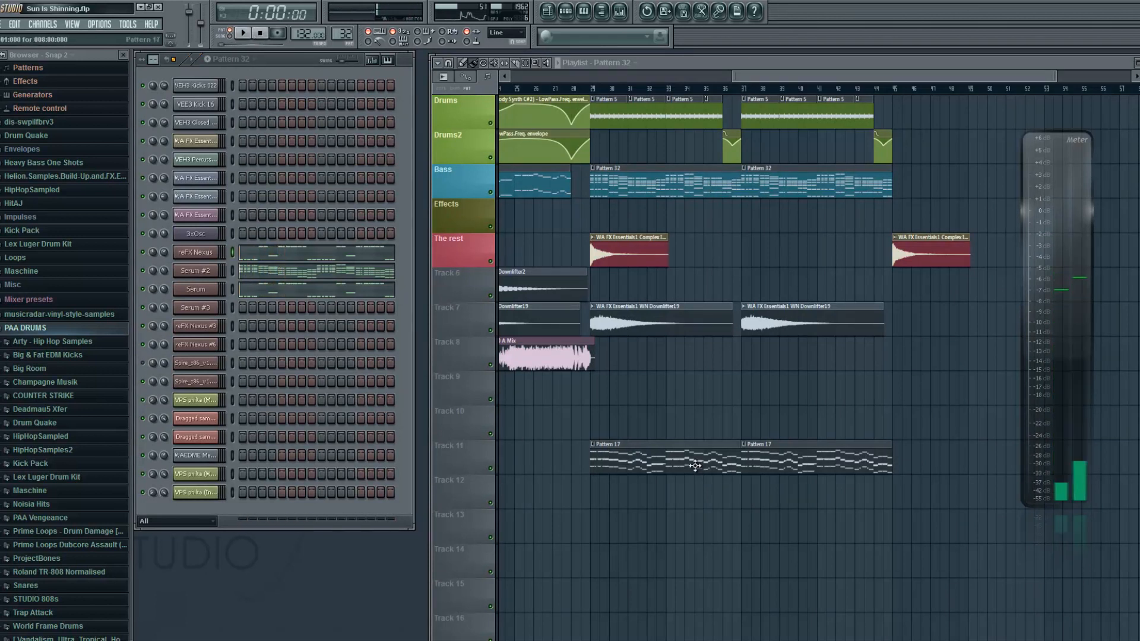
- Open Pattern 17 from Track 11 and play it in pattern mode
double_click(685, 459)
click(1139, 56)
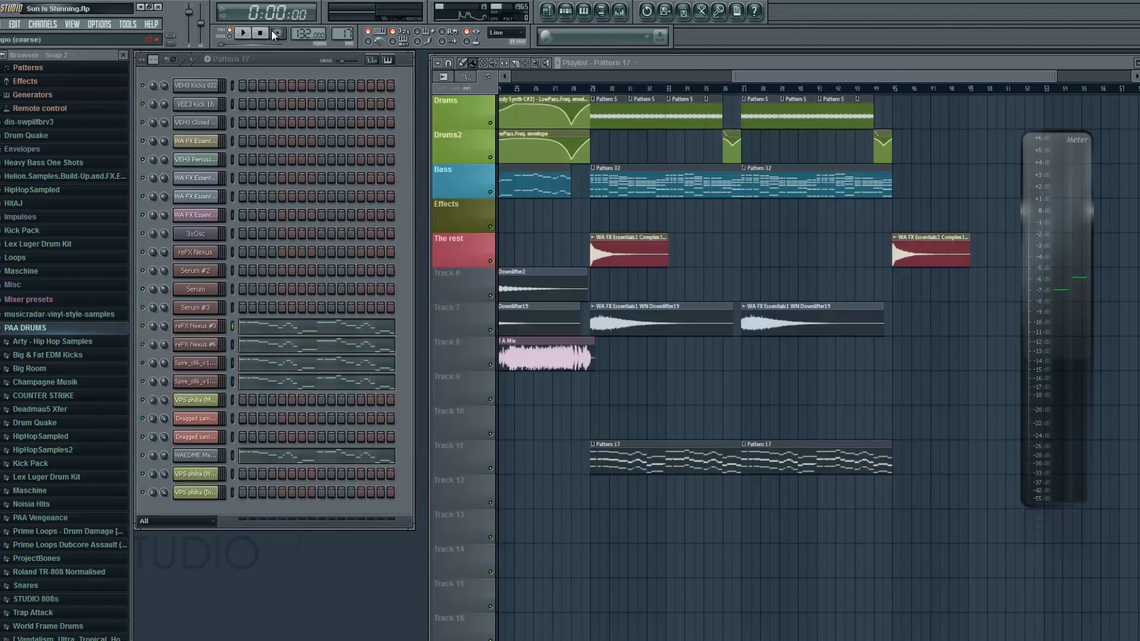
click(243, 34)
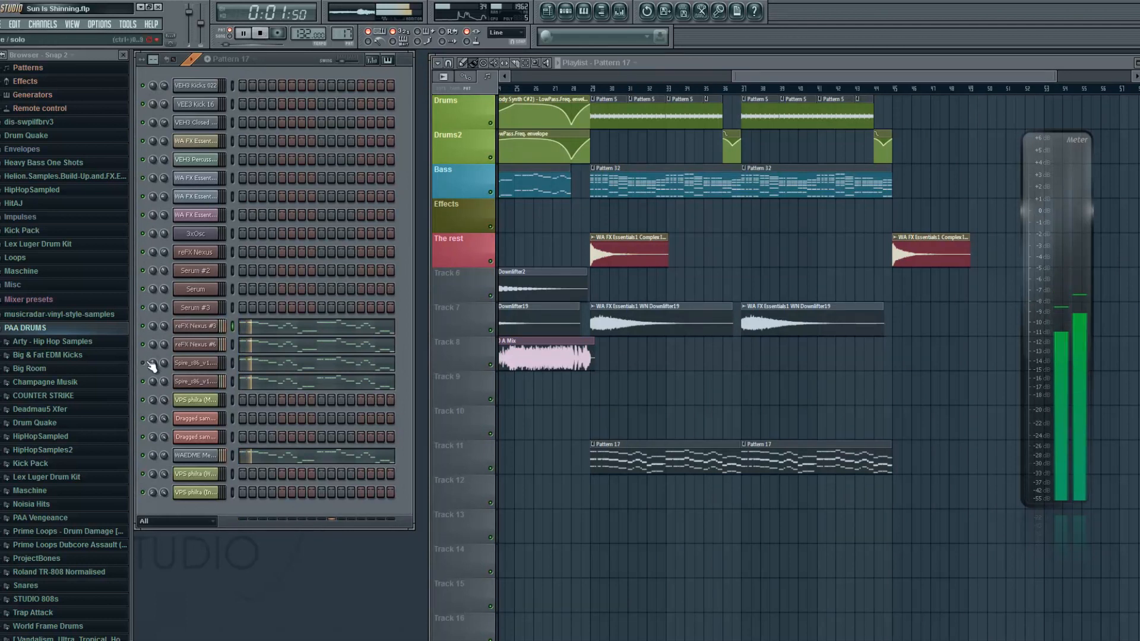
click(261, 34)
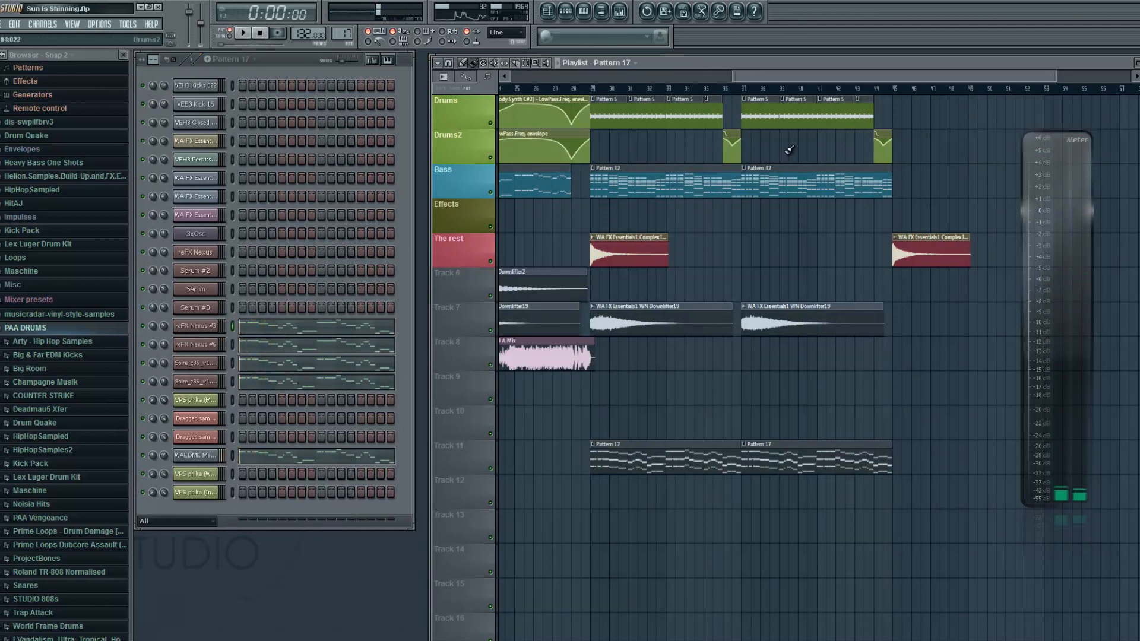
- Compare the notes of Pattern 32 and Pattern 17 in the piano roll
double_click(670, 190)
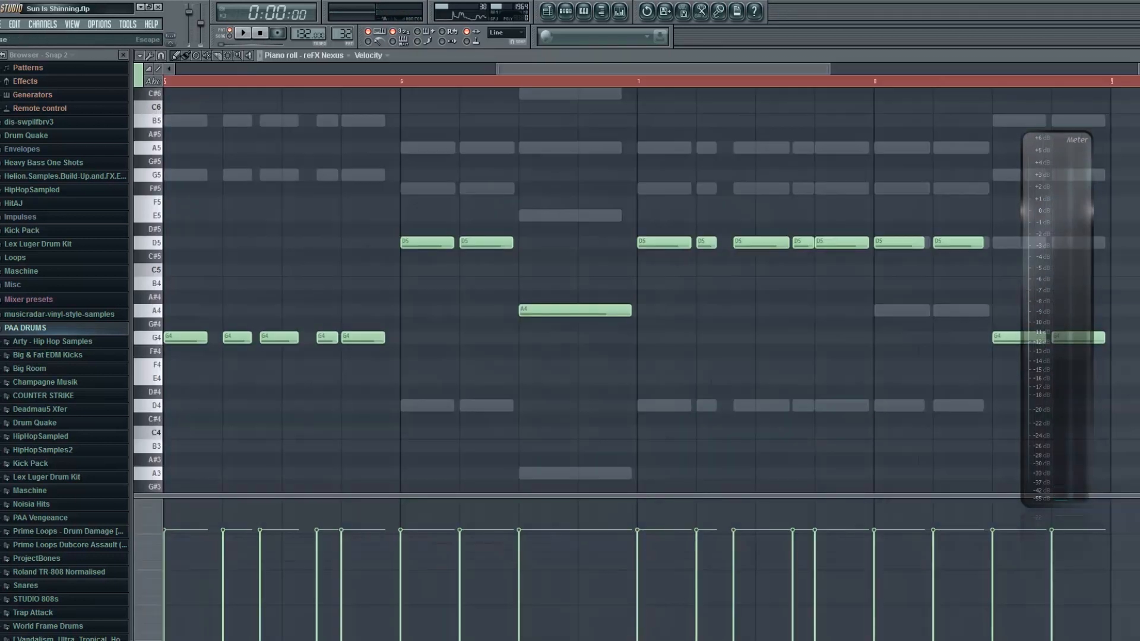
key(Escape)
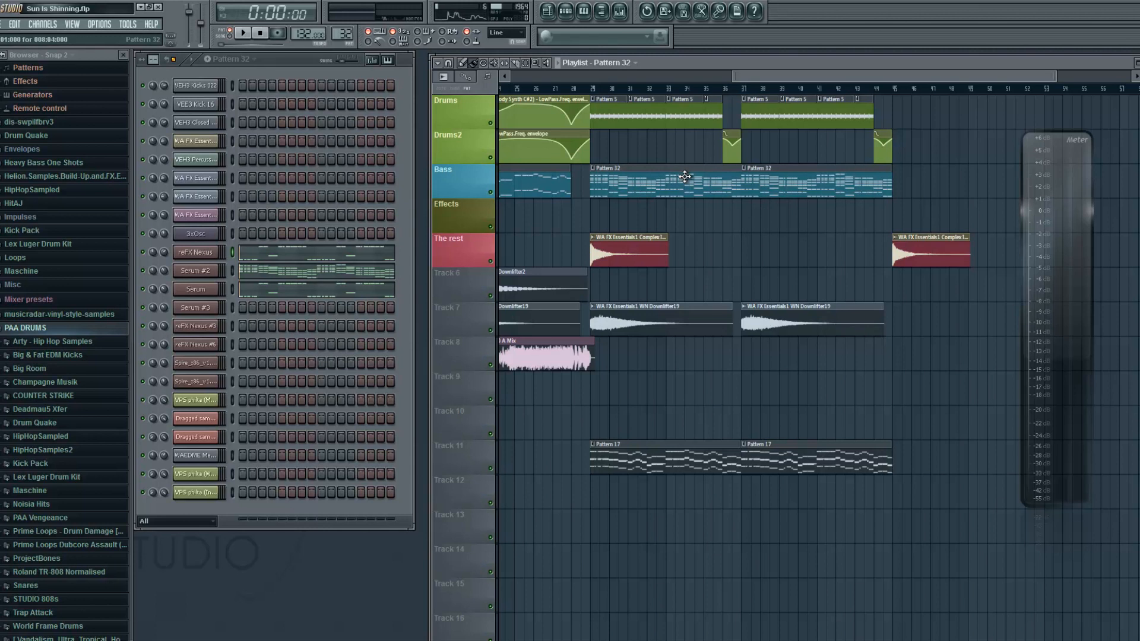
double_click(662, 456)
key(Escape)
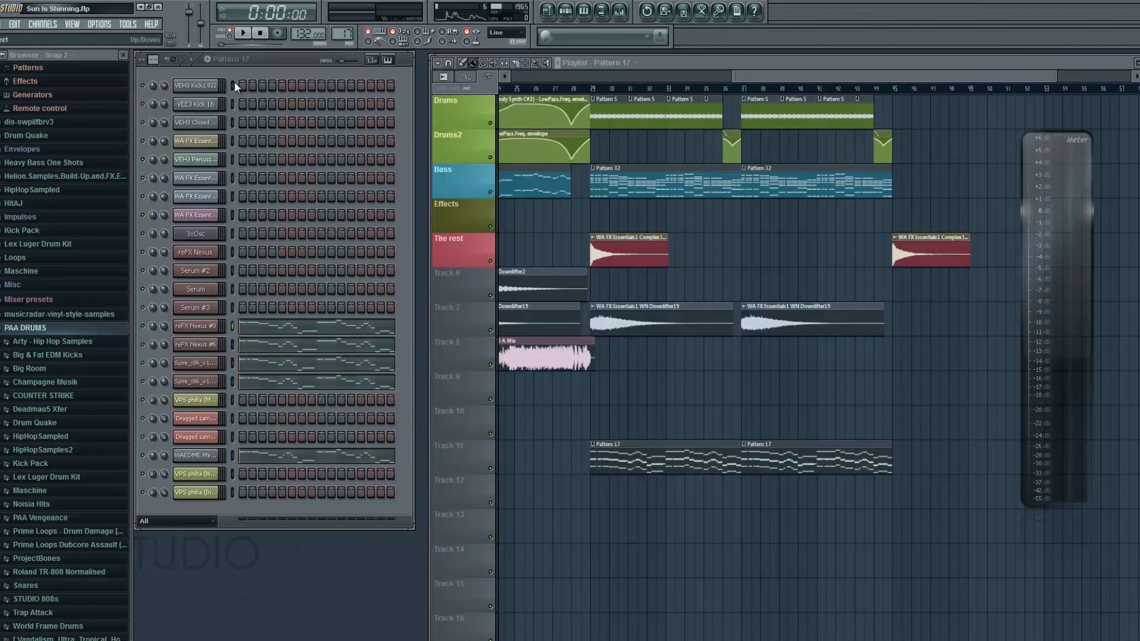
- Play back Pattern 17 and reopen Pattern 32 from the Bass track
click(244, 34)
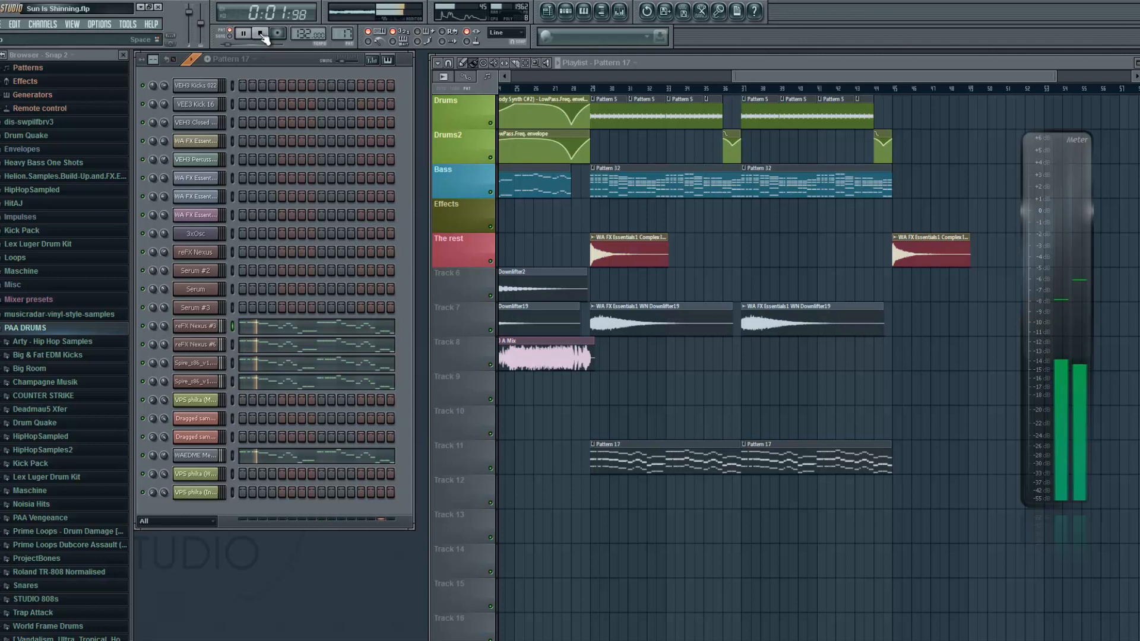
click(261, 34)
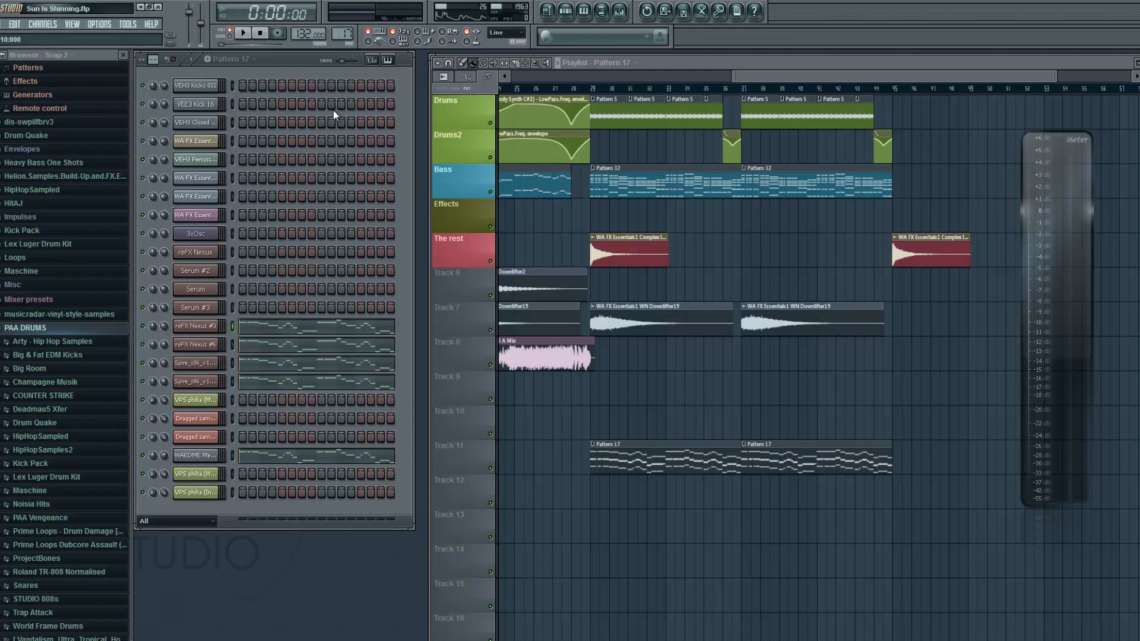
double_click(620, 186)
key(Escape)
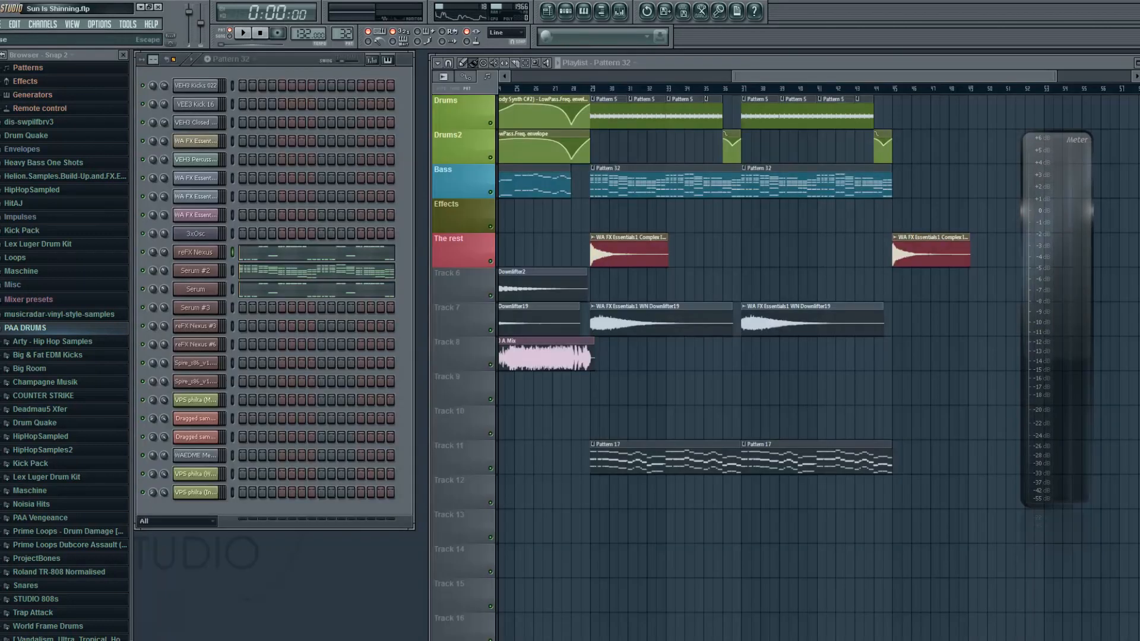
- Solo the reFX Nexus channel and play Pattern 32 to hear its bass part alone
right_click(147, 254)
key(Escape)
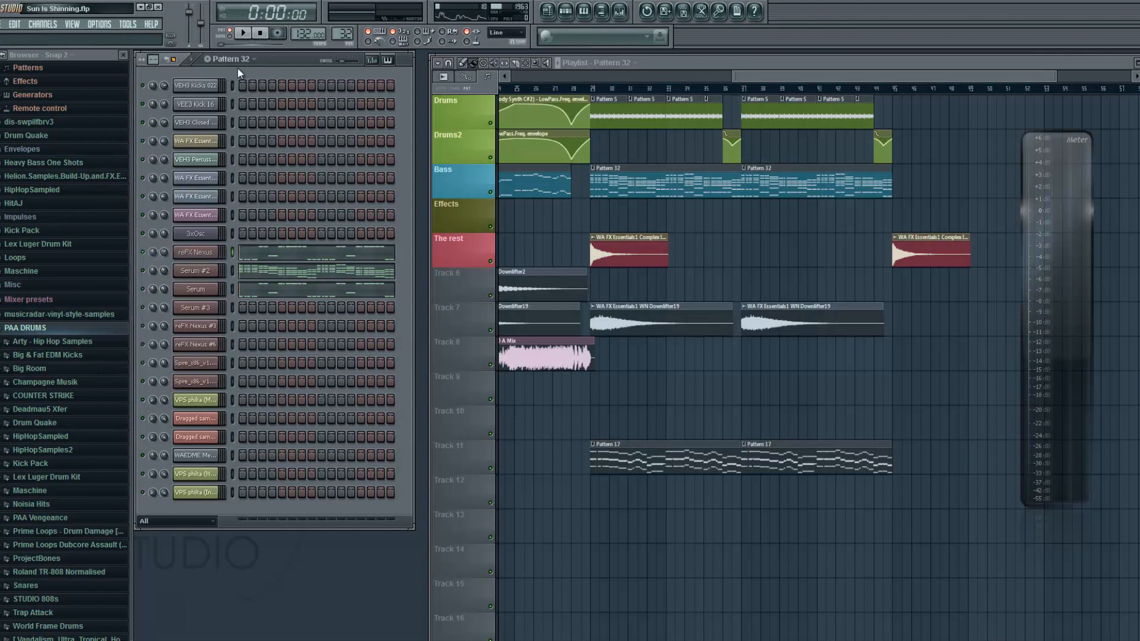
click(246, 33)
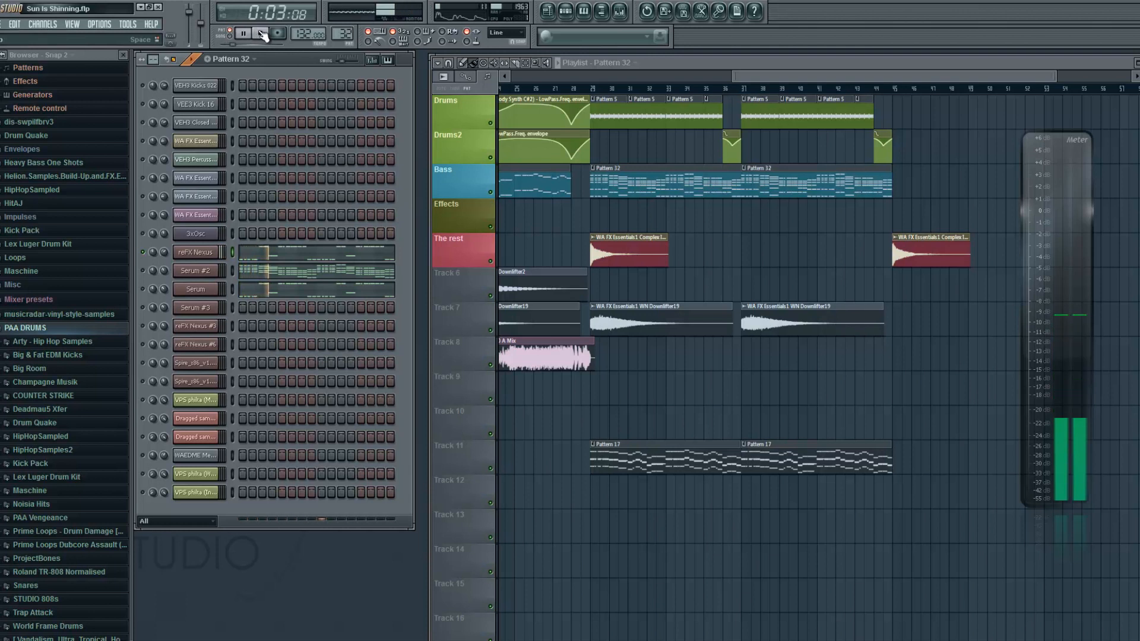
click(263, 34)
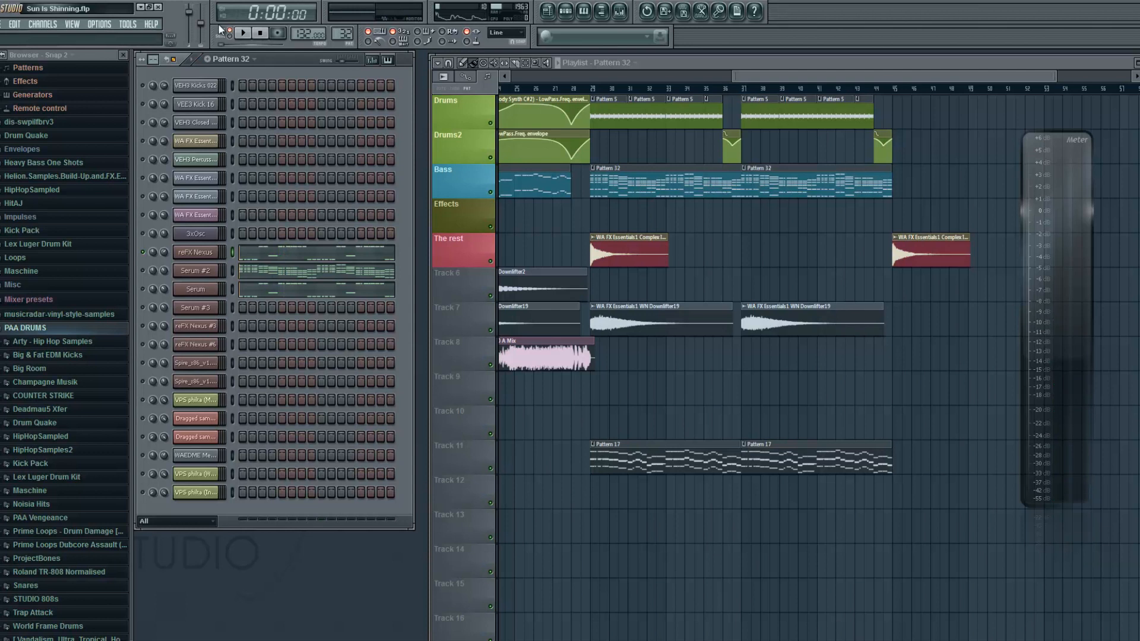
- View the BA FM Bass 3 preset in reFX Nexus and replay the soloed bass part
click(205, 255)
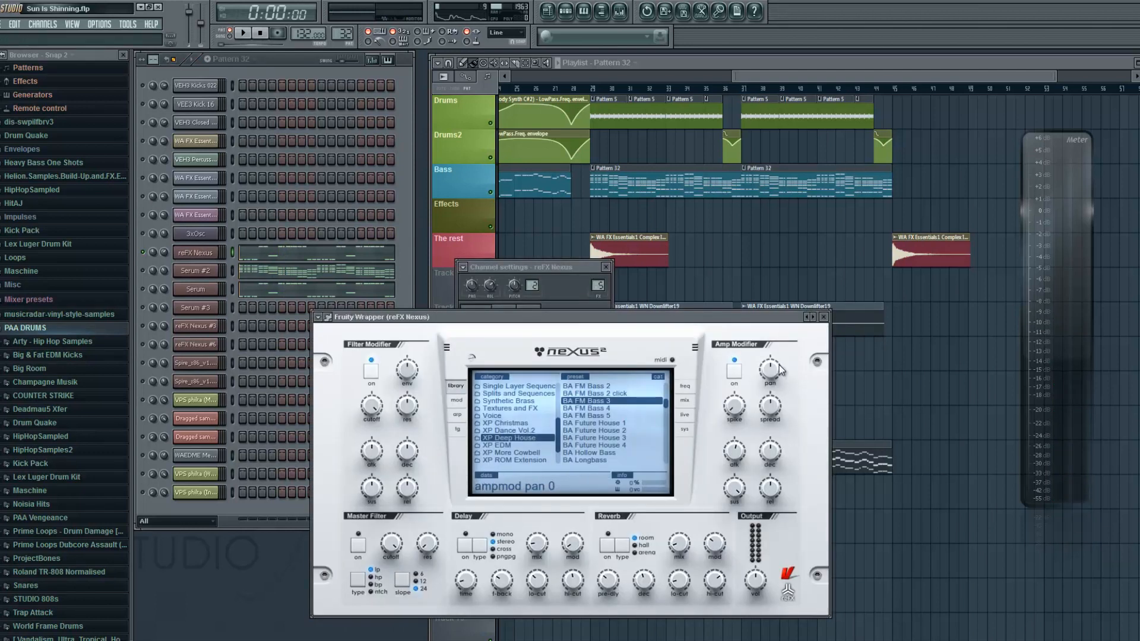
click(825, 317)
click(605, 267)
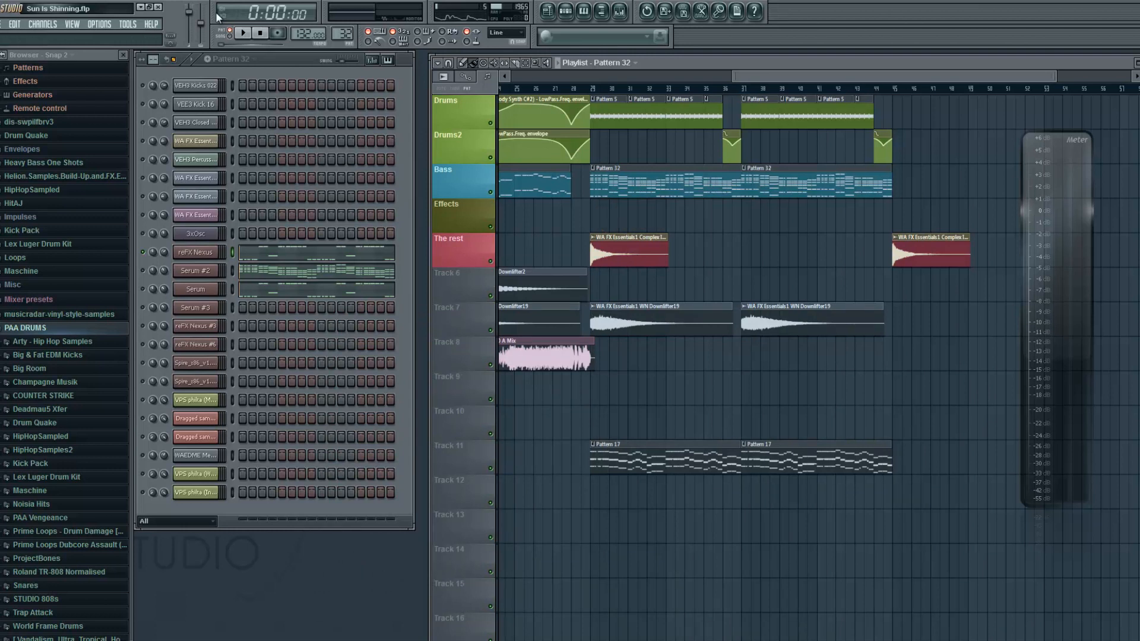
click(243, 33)
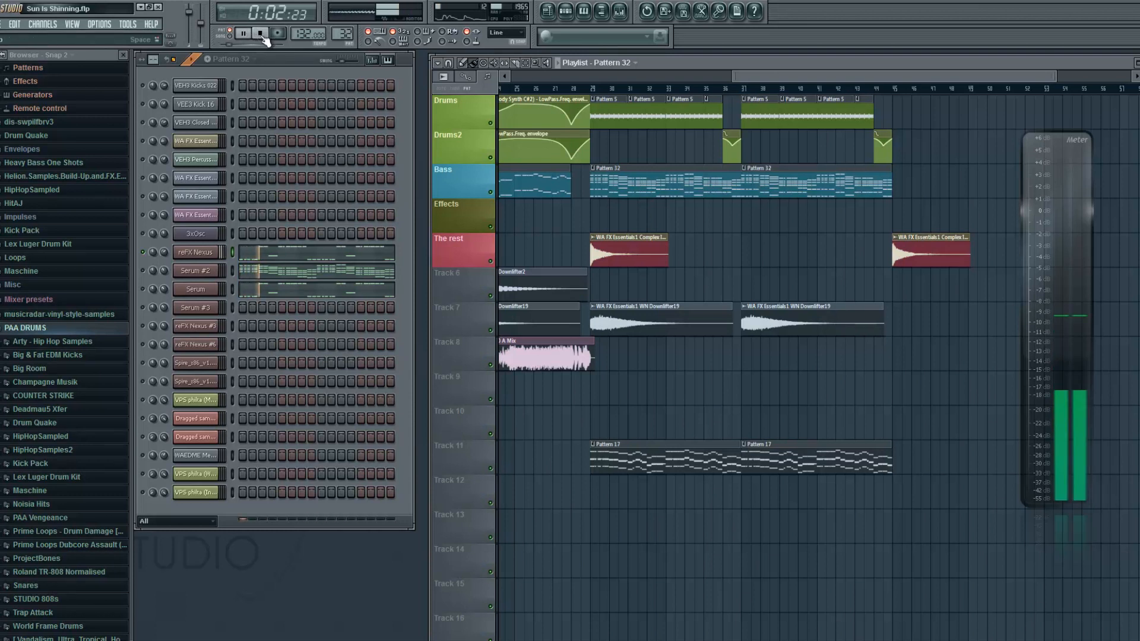
click(262, 34)
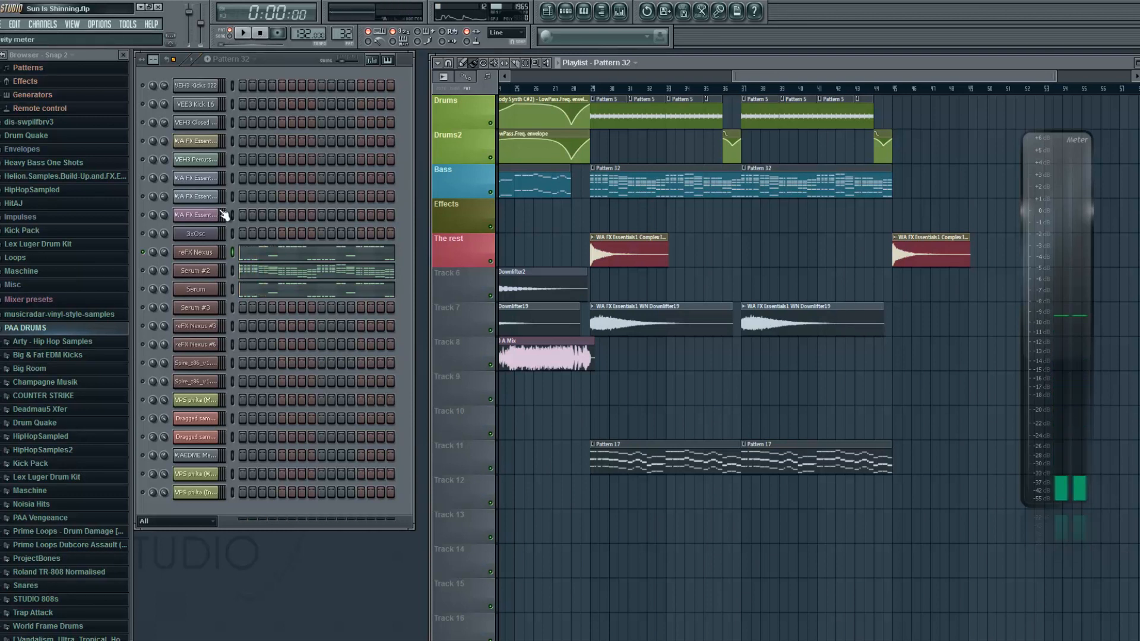
click(272, 73)
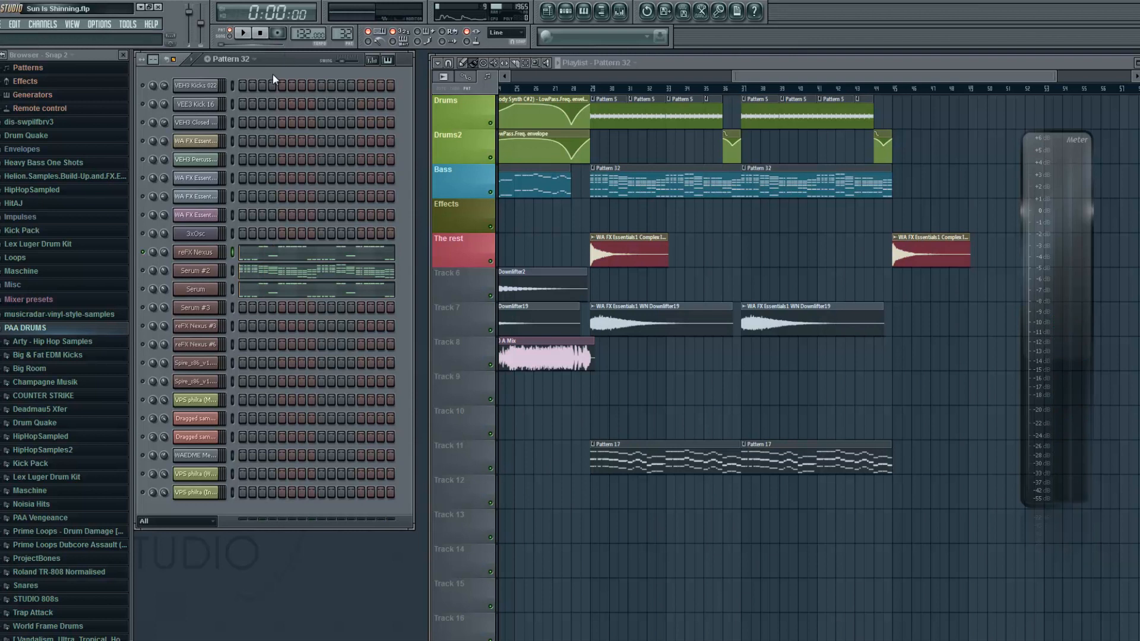
- Solo the Serum #2 channel, play Pattern 32 and view its LD Hypersaw preset
right_click(141, 252)
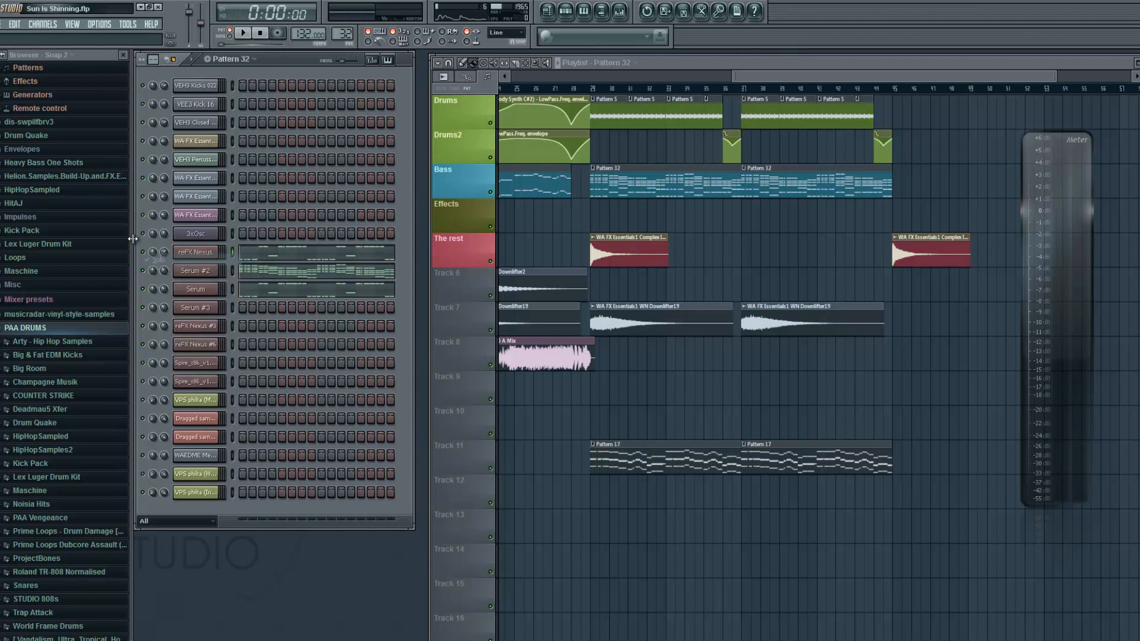
right_click(144, 268)
click(158, 278)
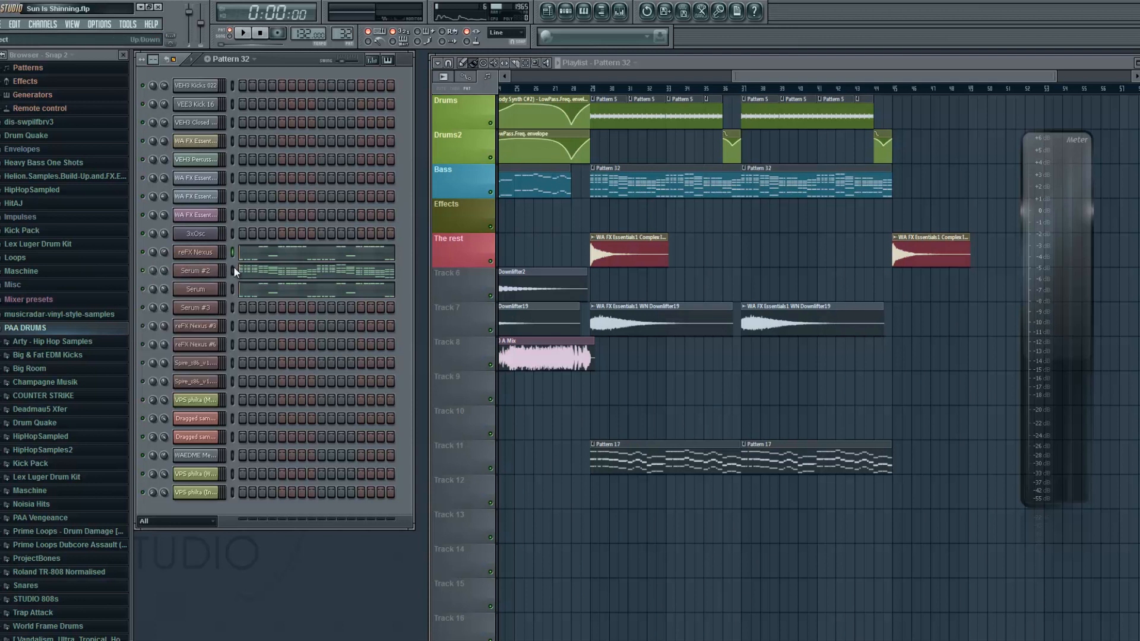
click(244, 34)
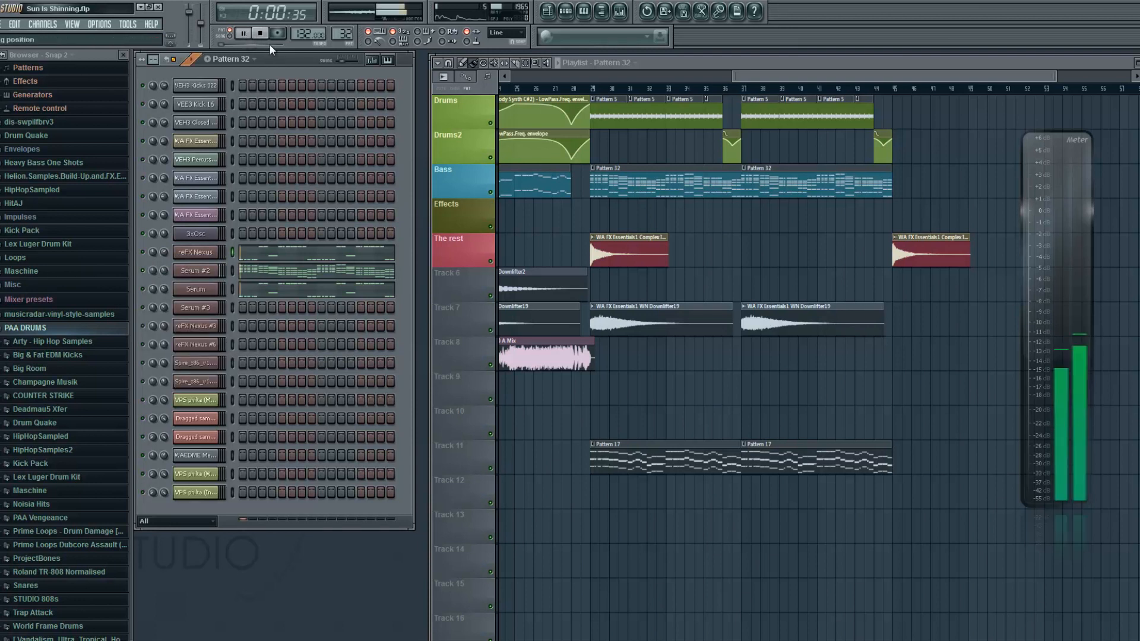
click(208, 271)
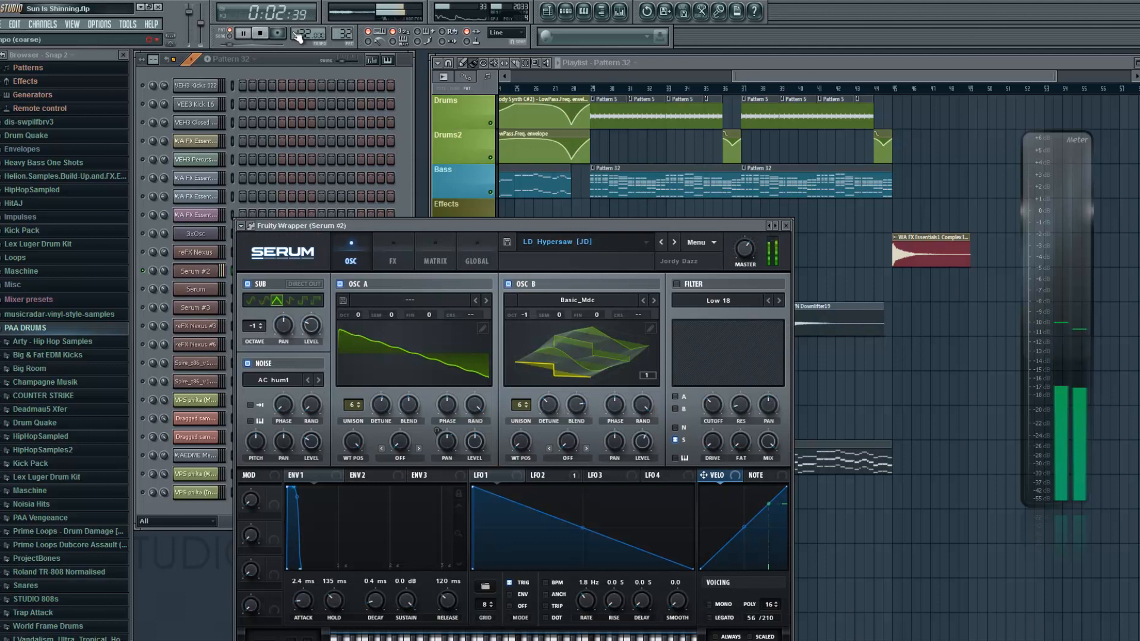
key(space)
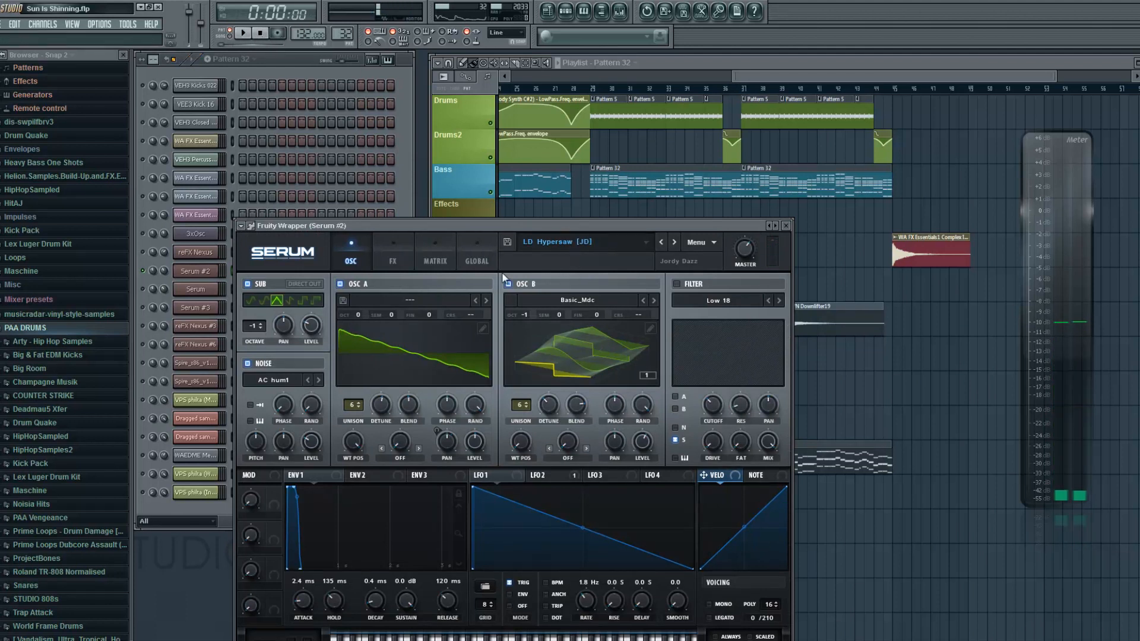
click(786, 226)
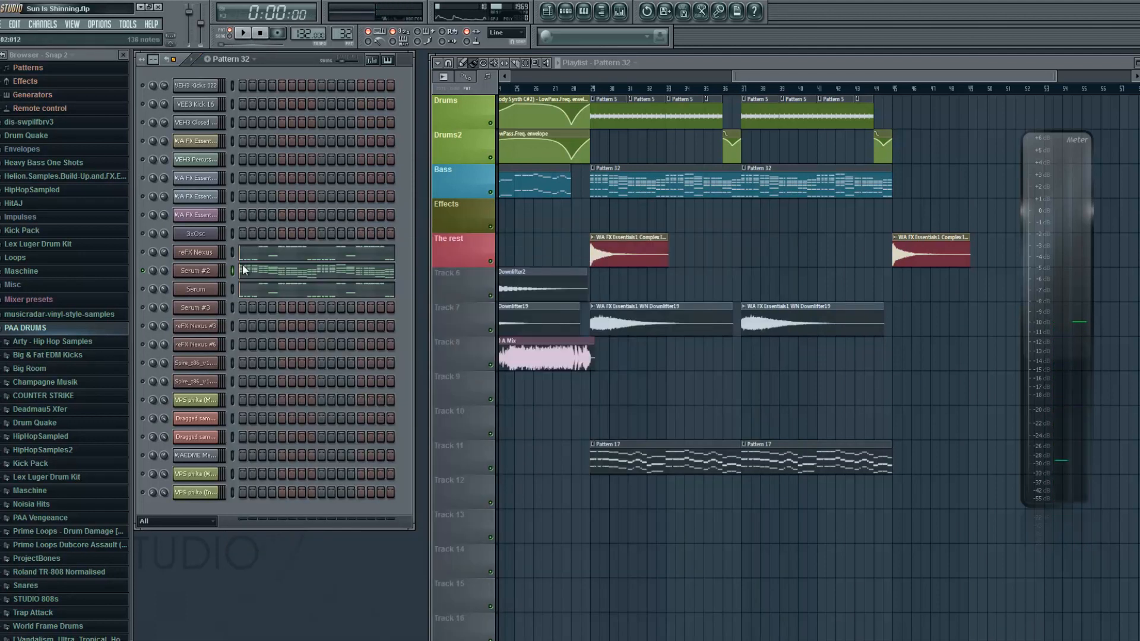
- Add Gross Beat to the third effect slot of the Bass mixer insert used by reFX Nexus
click(195, 252)
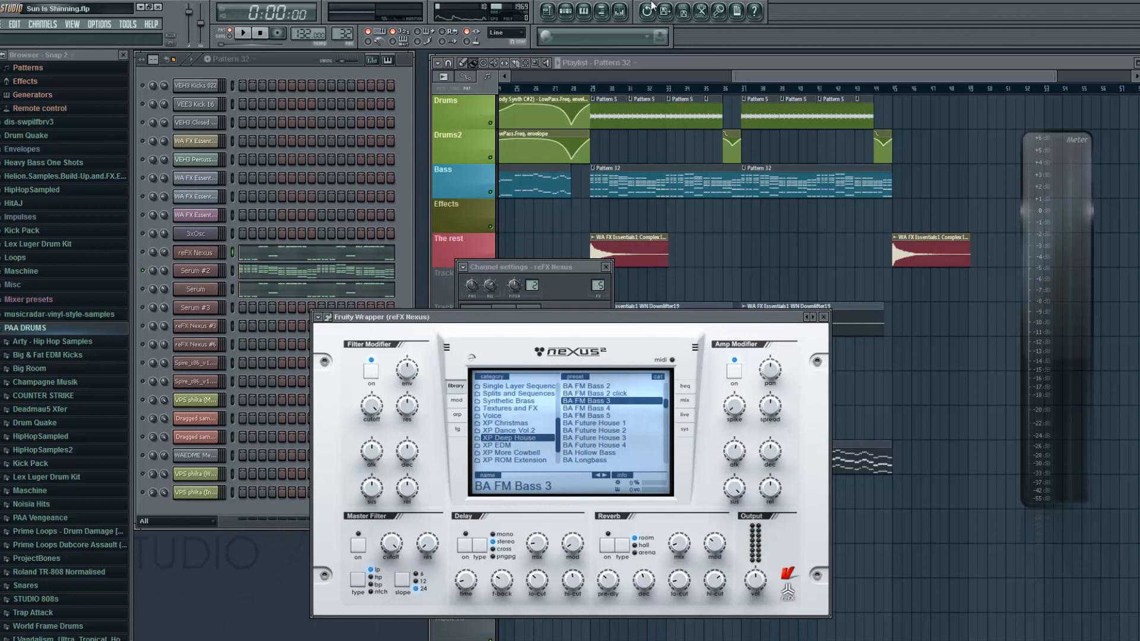
click(619, 11)
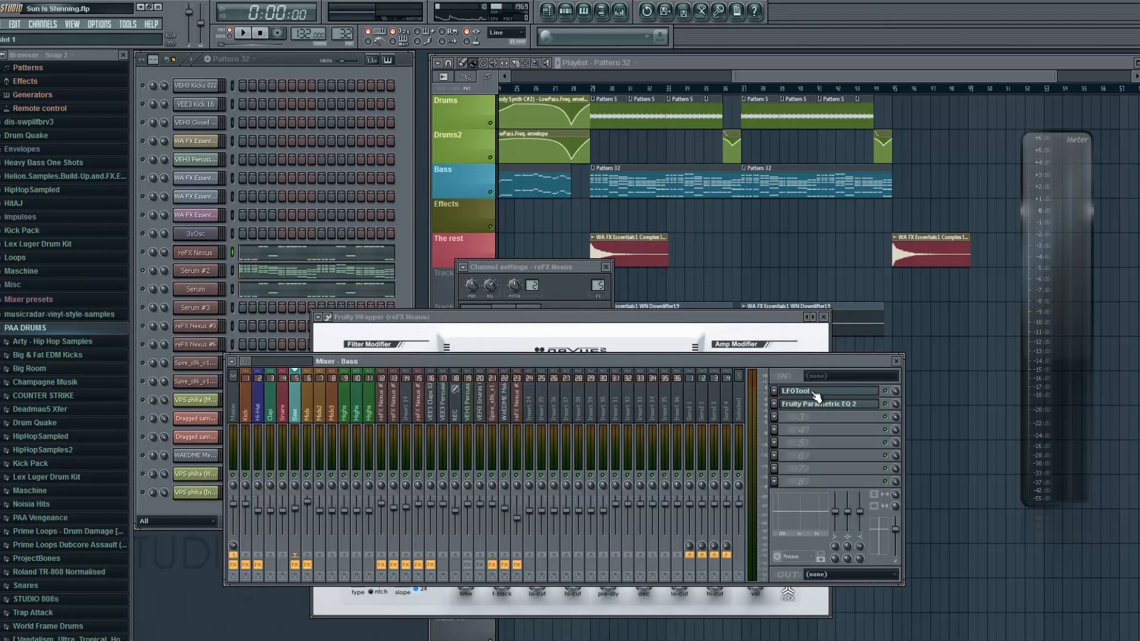
click(783, 419)
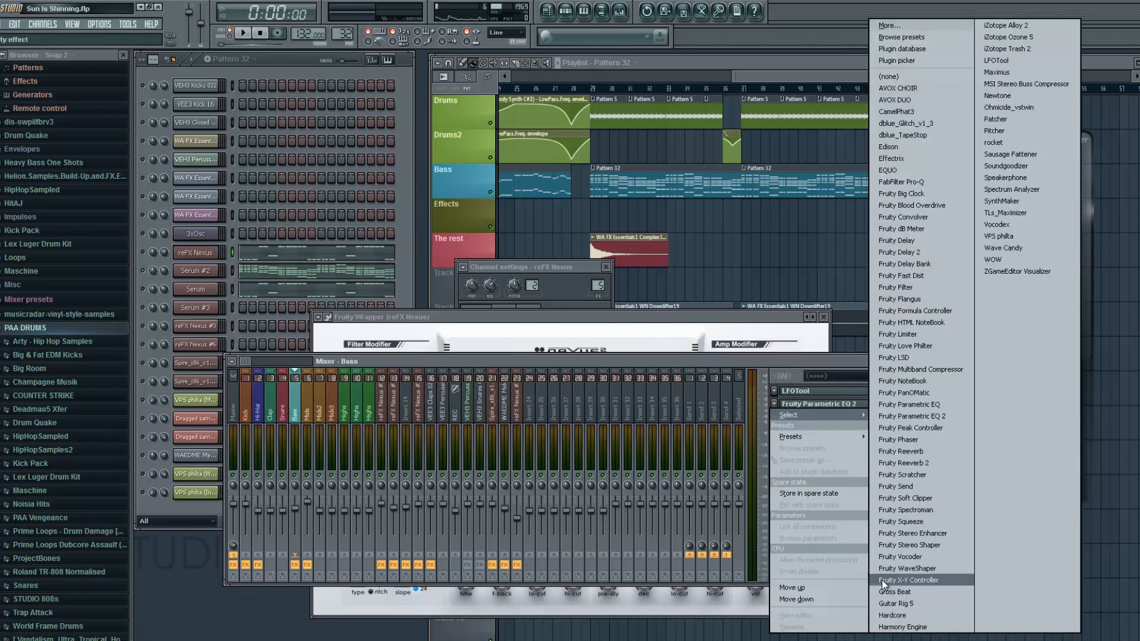
click(921, 594)
- Apply the Sidechain volume preset in Gross Beat and reset the tension of its first three rising curves to straight lines
click(234, 453)
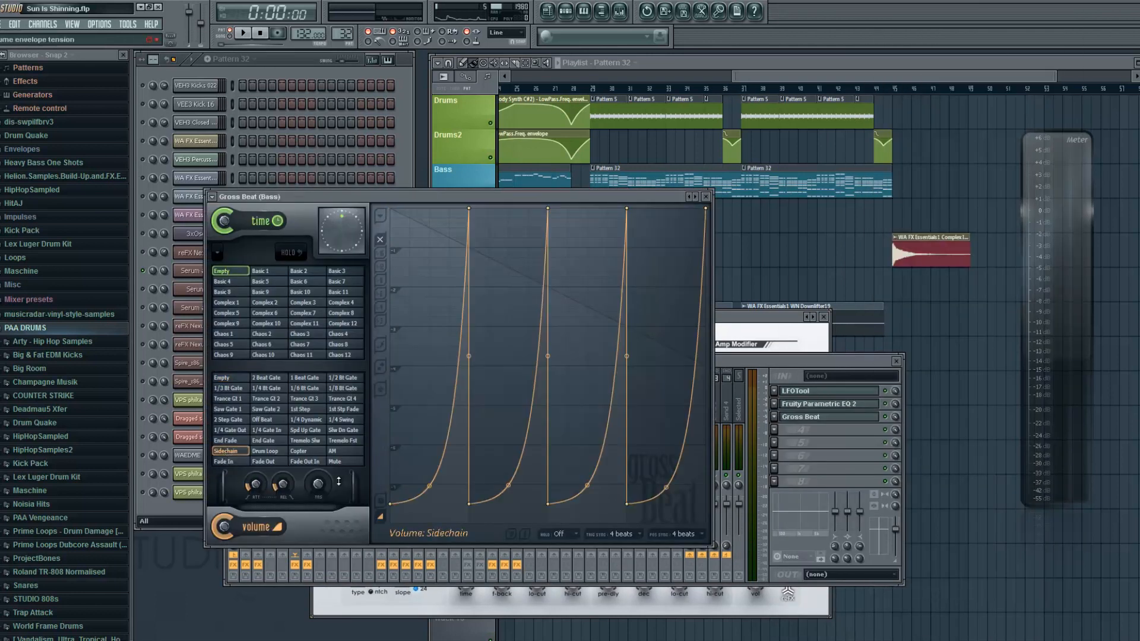
right_click(432, 484)
right_click(508, 487)
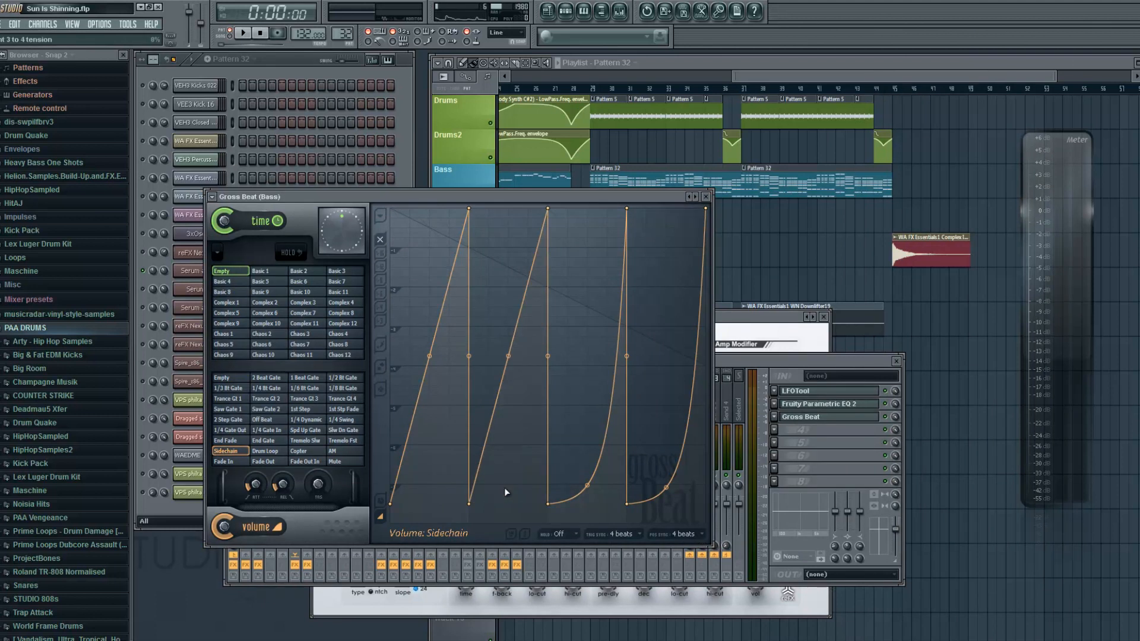
right_click(586, 486)
click(705, 197)
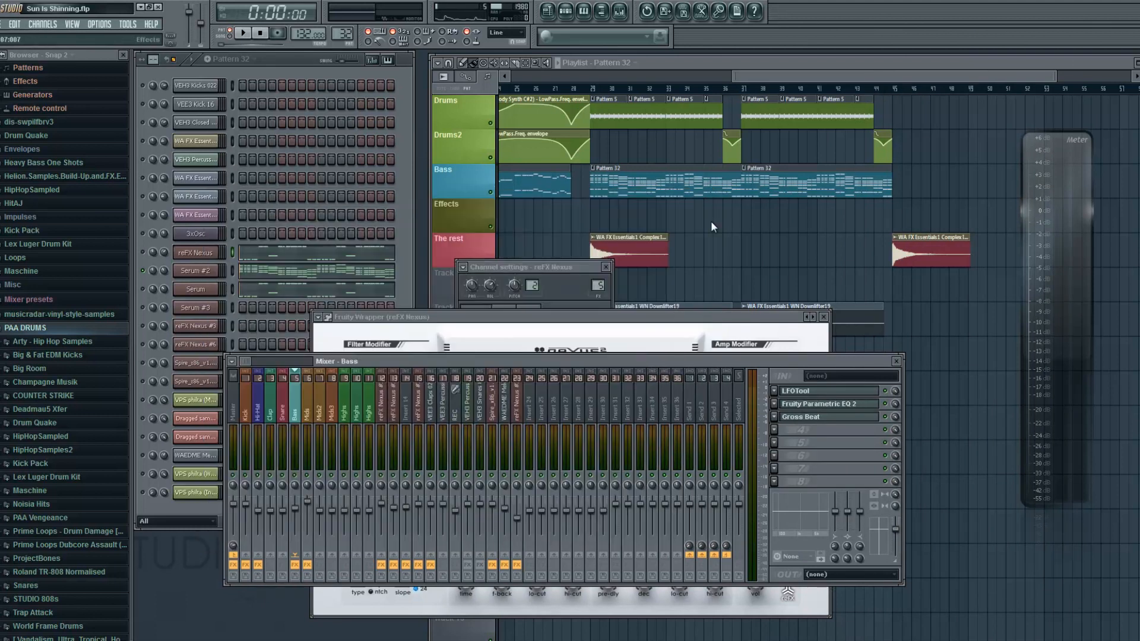
- Remove Gross Beat from the Bass insert and set a slight high-shelf boost at about 300 Hz in Fruity Parametric EQ 2
click(774, 391)
mouse_move(791, 399)
click(913, 417)
drag(393, 383, 298, 377)
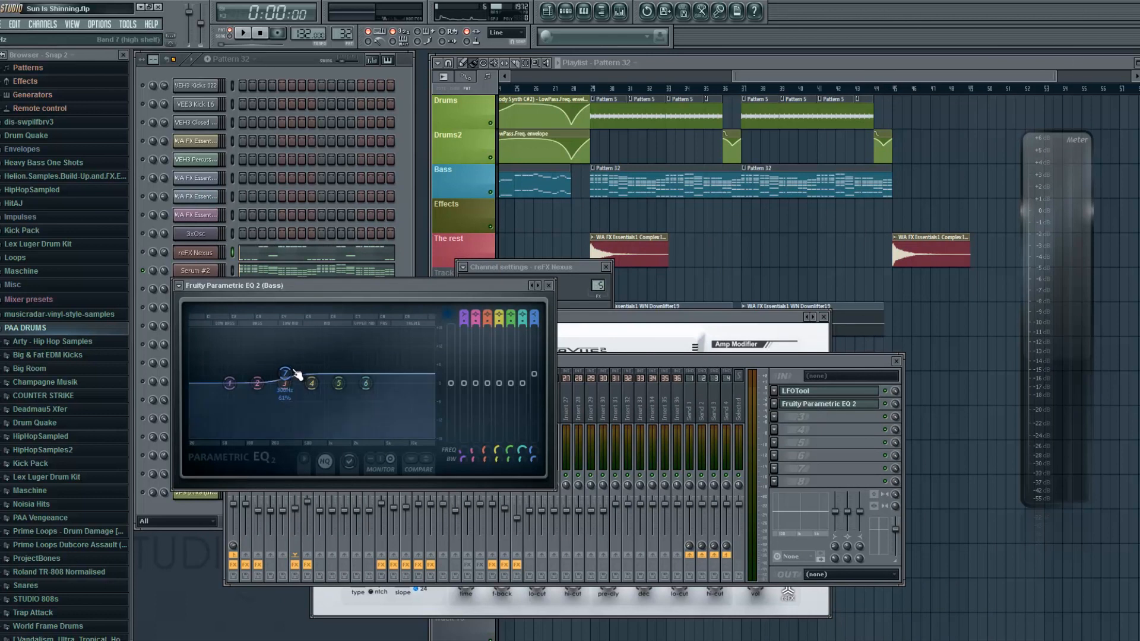
- Solo reFX Nexus and play Pattern 32 while viewing the bass spectrum in Fruity Parametric EQ 2
right_click(142, 252)
click(155, 257)
click(232, 33)
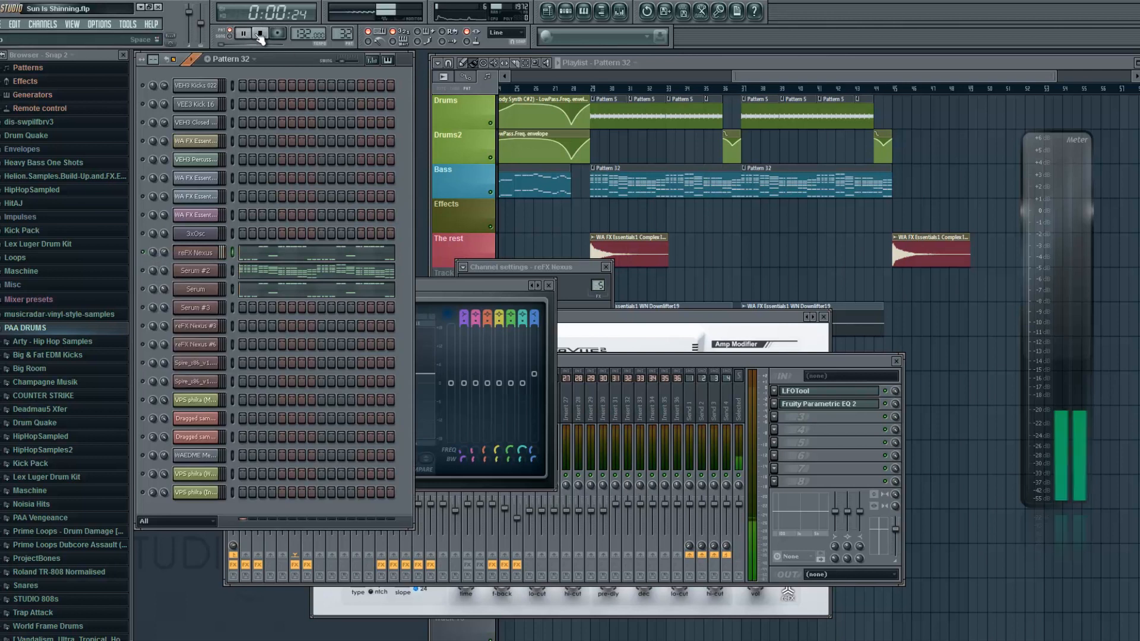
click(518, 284)
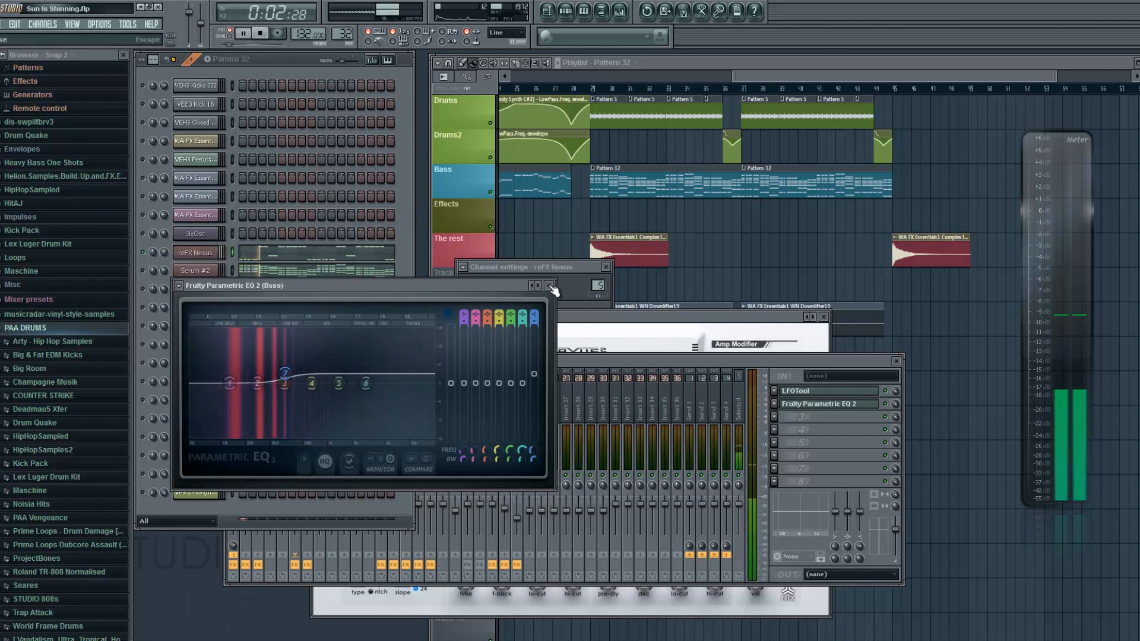
click(548, 286)
click(260, 34)
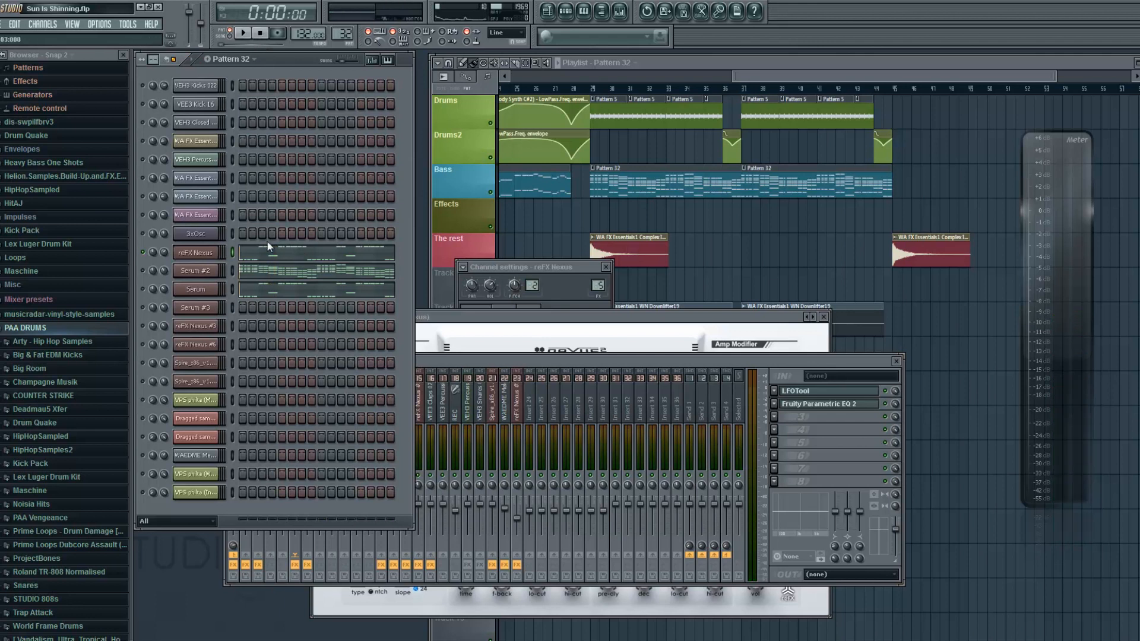
- Solo Serum #2 again and play its part of Pattern 32 with the synth window and its mixer insert open
right_click(142, 271)
click(146, 277)
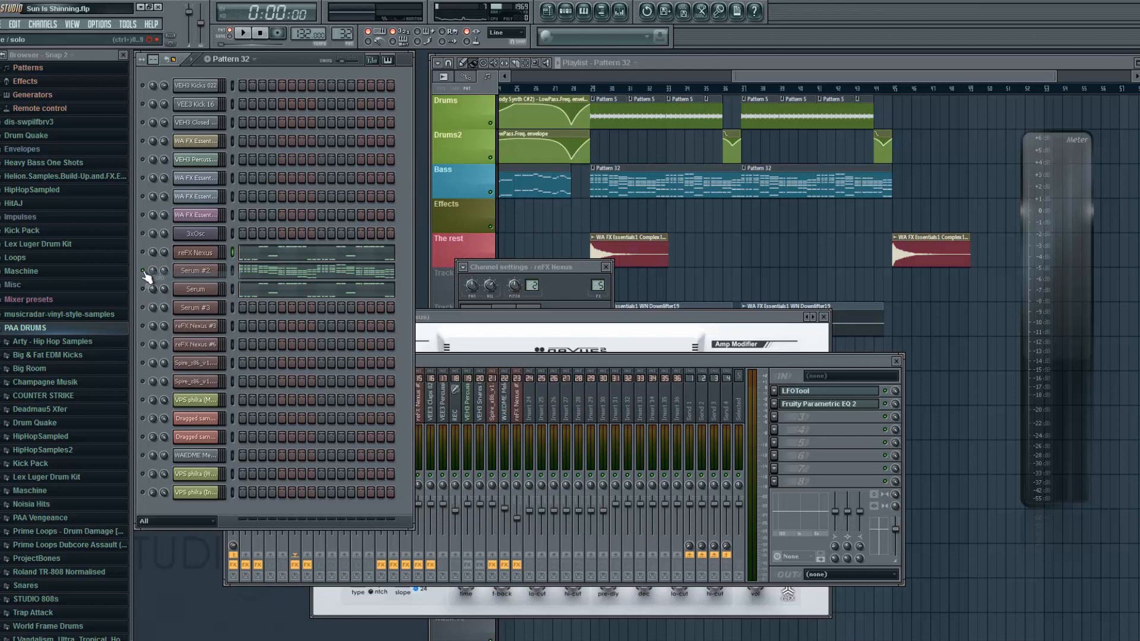
click(244, 34)
click(205, 271)
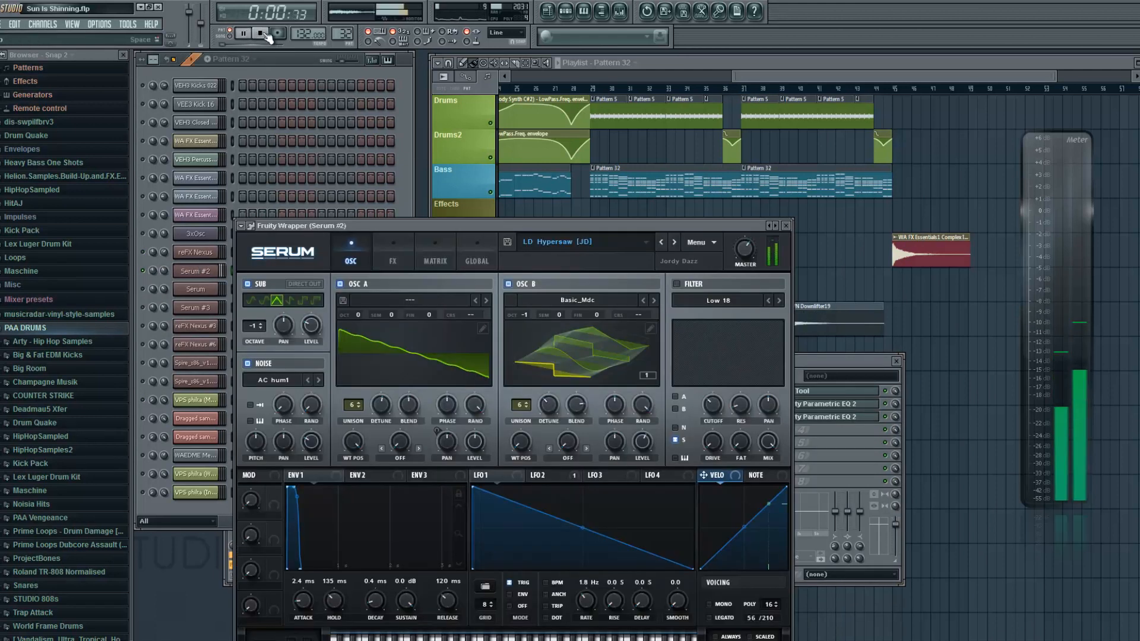
click(787, 225)
click(259, 33)
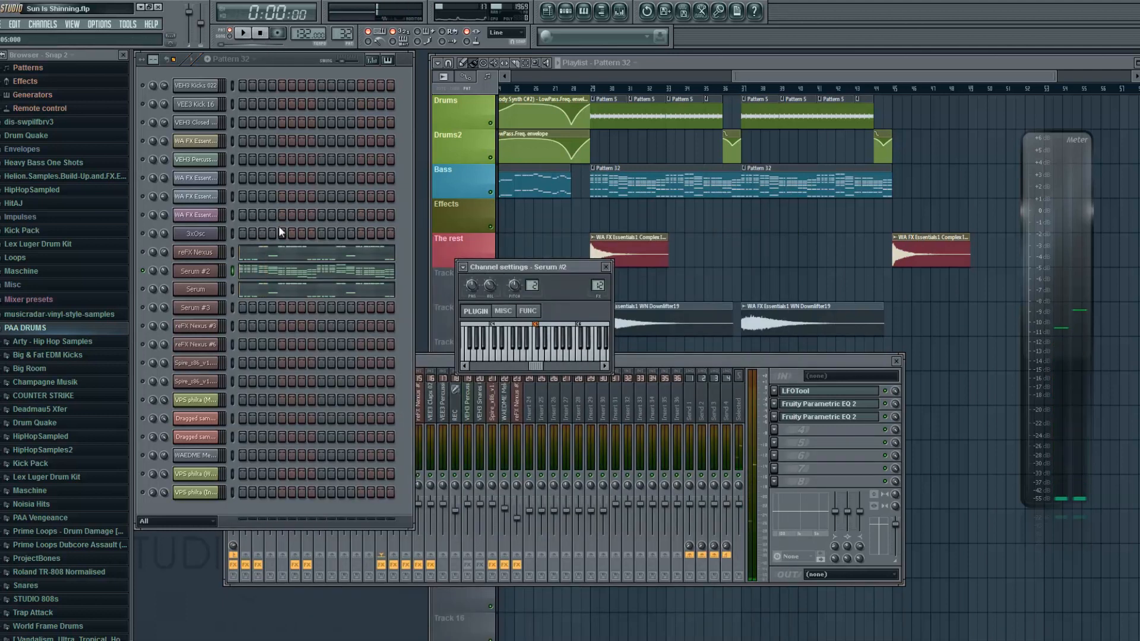
- Audition single notes on Serum #2 and review its mixer effect chain and synth settings
key(q)
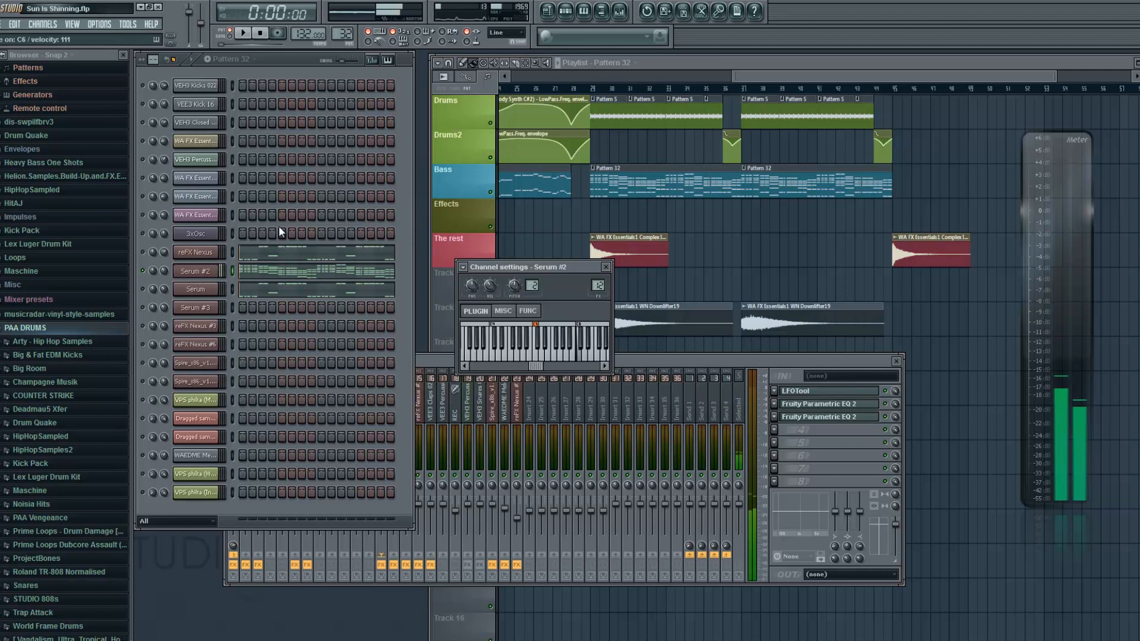
key(v)
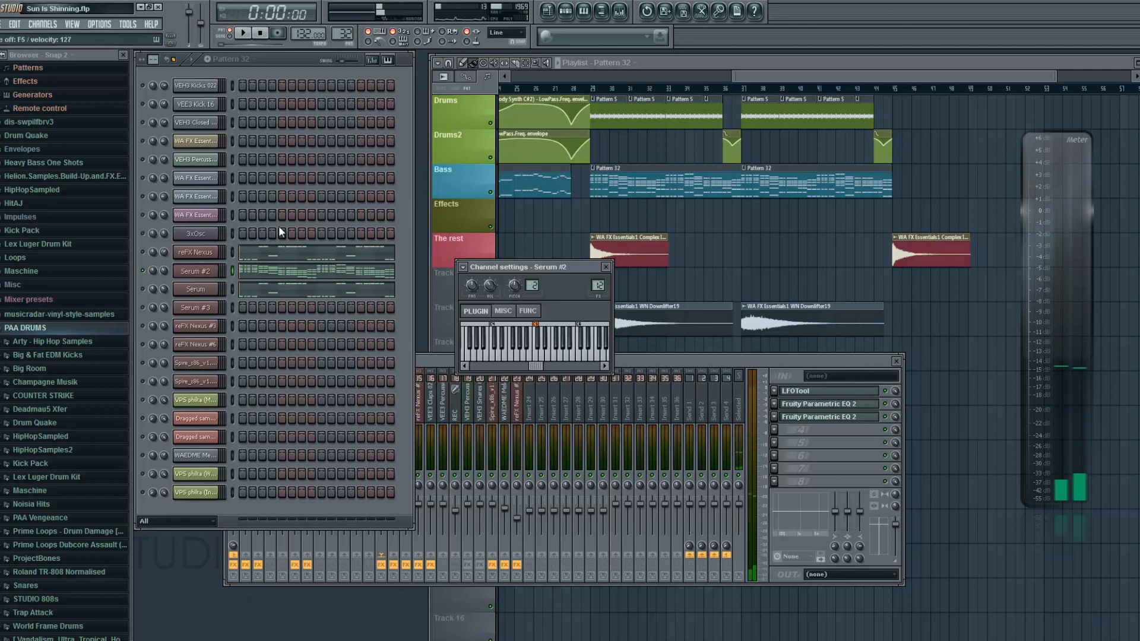
click(606, 267)
click(456, 361)
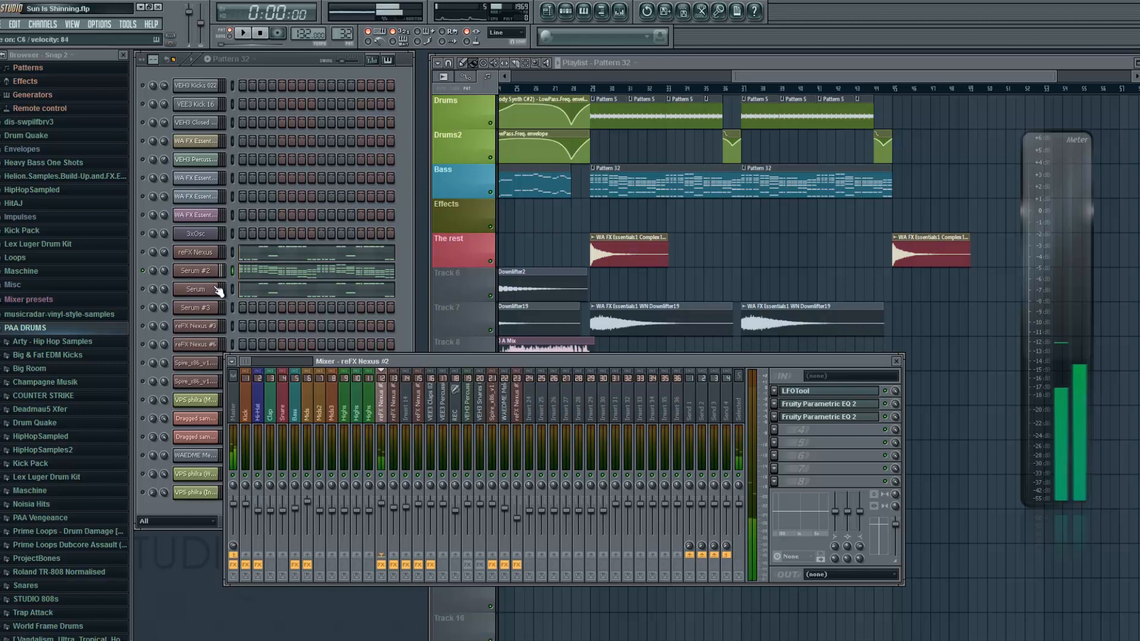
click(202, 271)
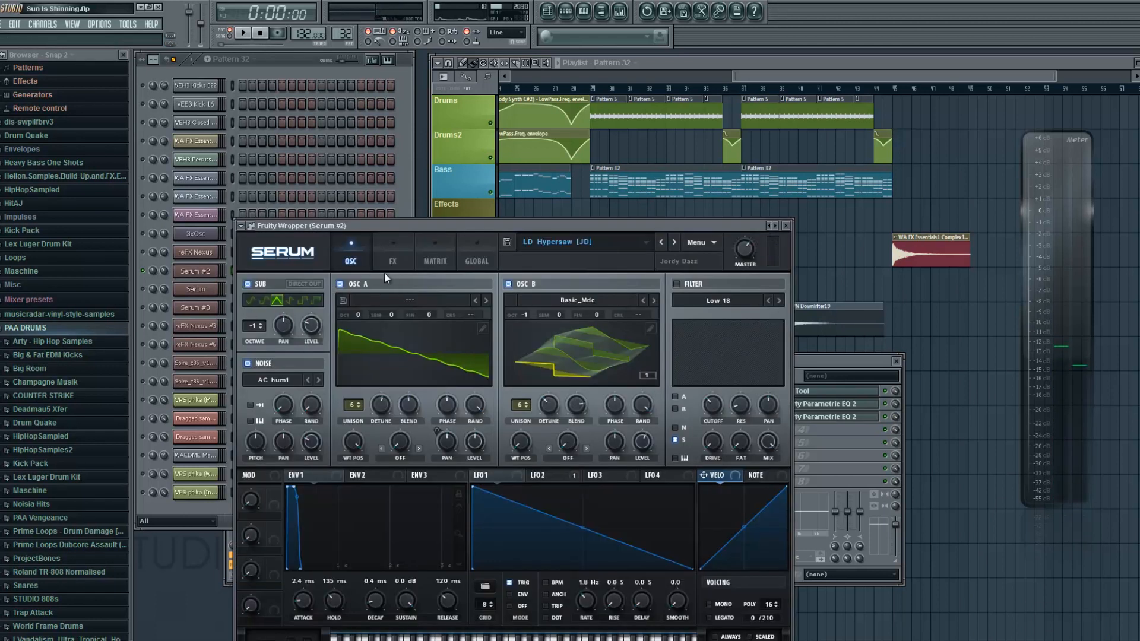
click(787, 226)
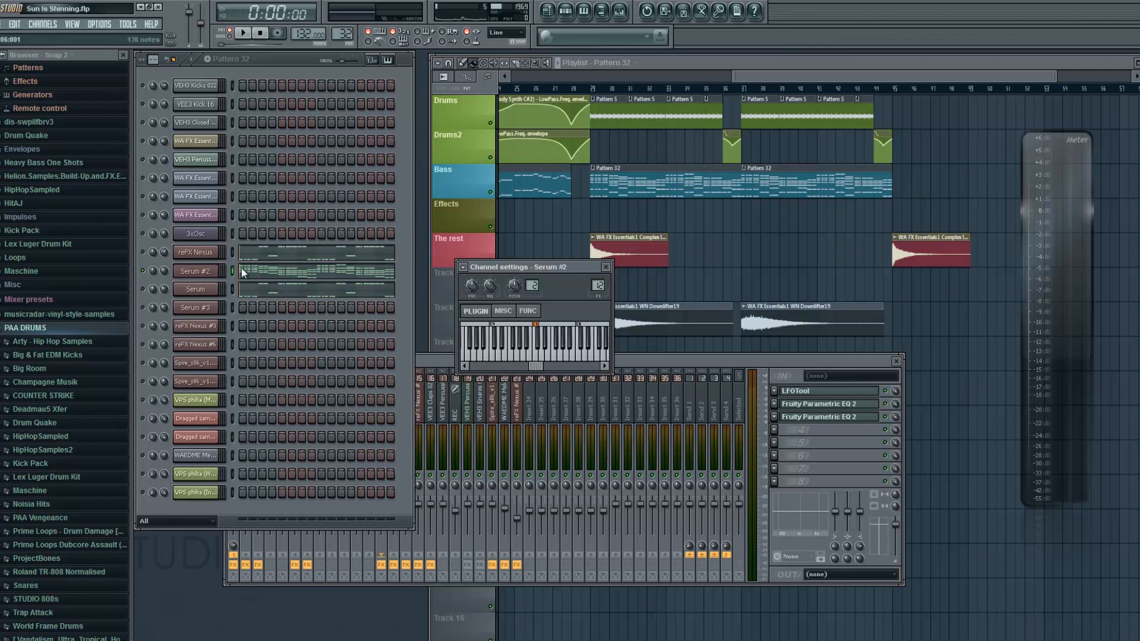
- Show where the LD Hypersaw [JD] preset sits in the Leads category of the Serum #2 preset browser
click(210, 271)
click(588, 241)
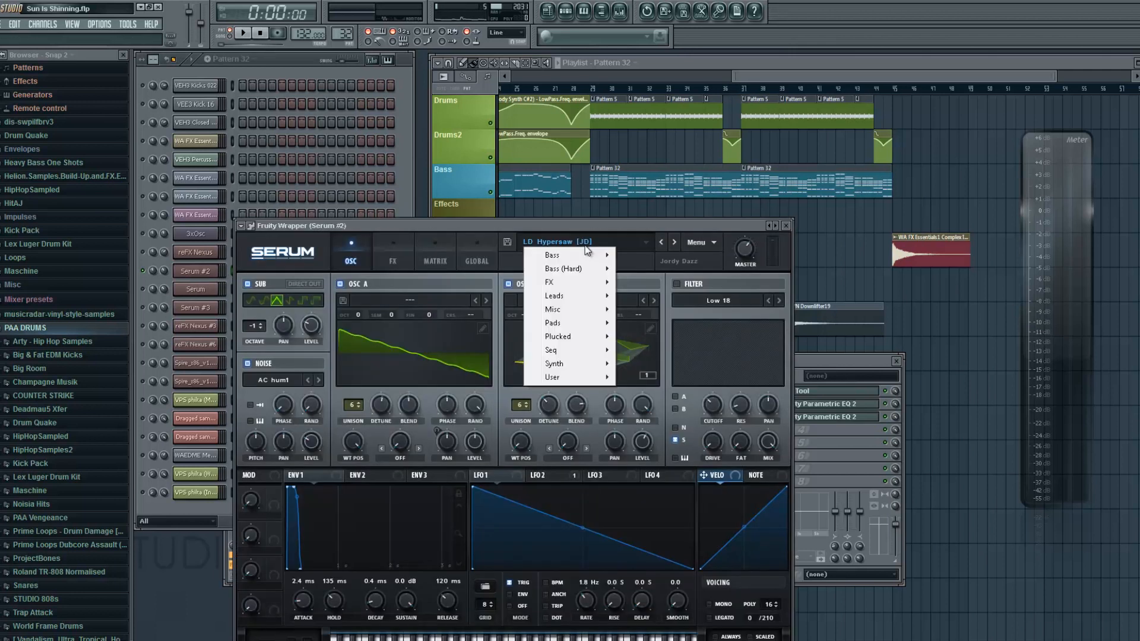
mouse_move(576, 295)
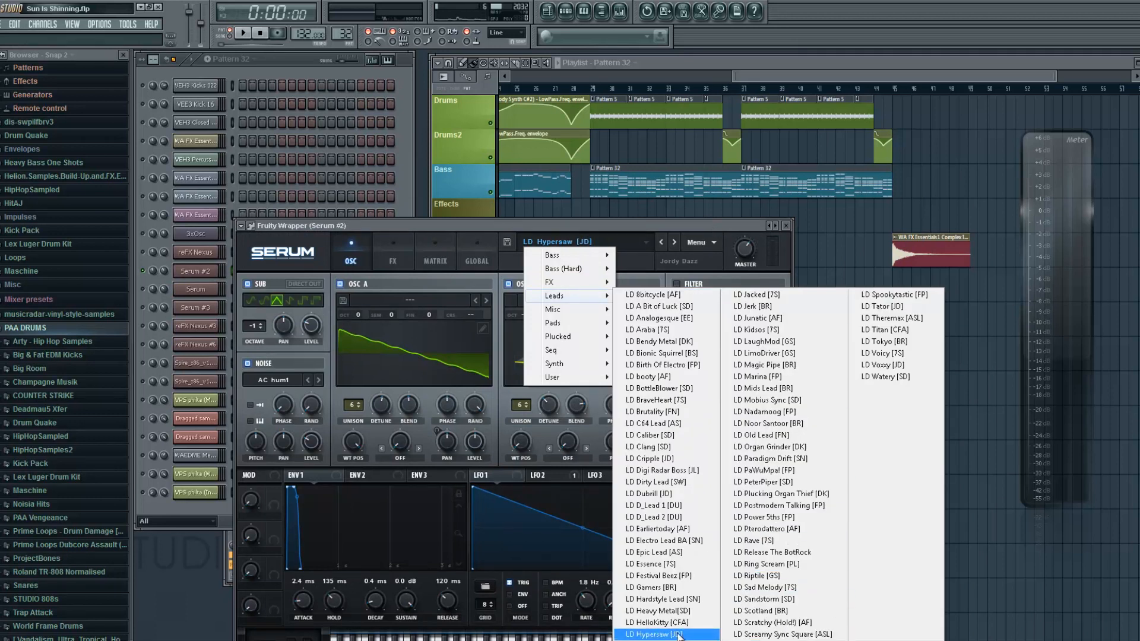
click(787, 226)
click(786, 226)
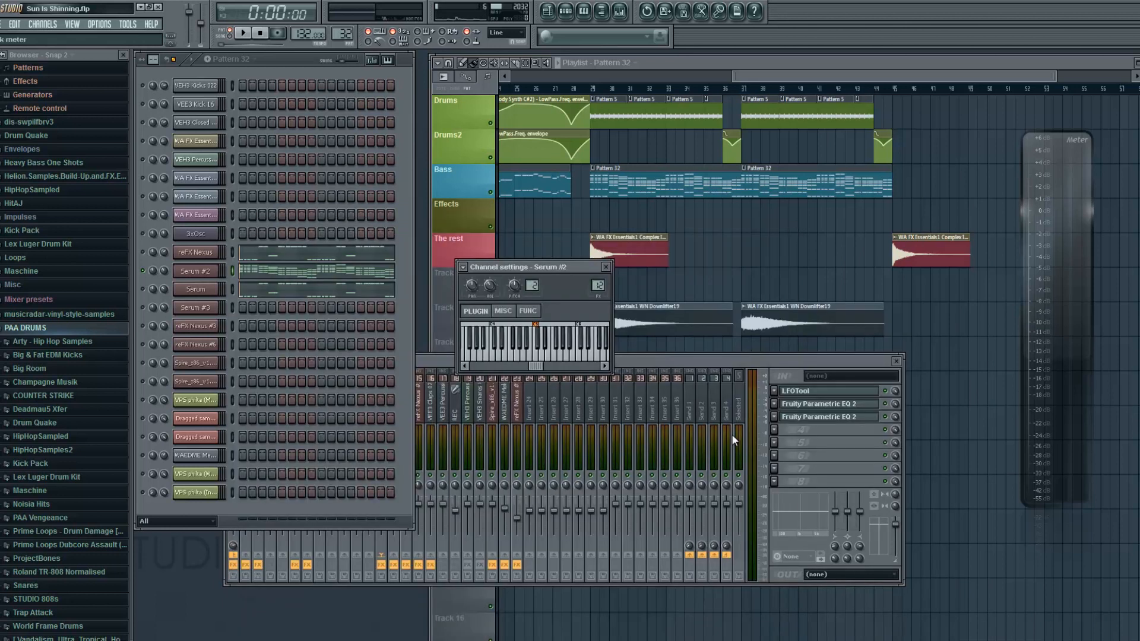
- Review the LFOTool volume curve and the low-cut Fruity Parametric EQ 2 on Serum #2's mixer insert, and close its channel settings
click(815, 392)
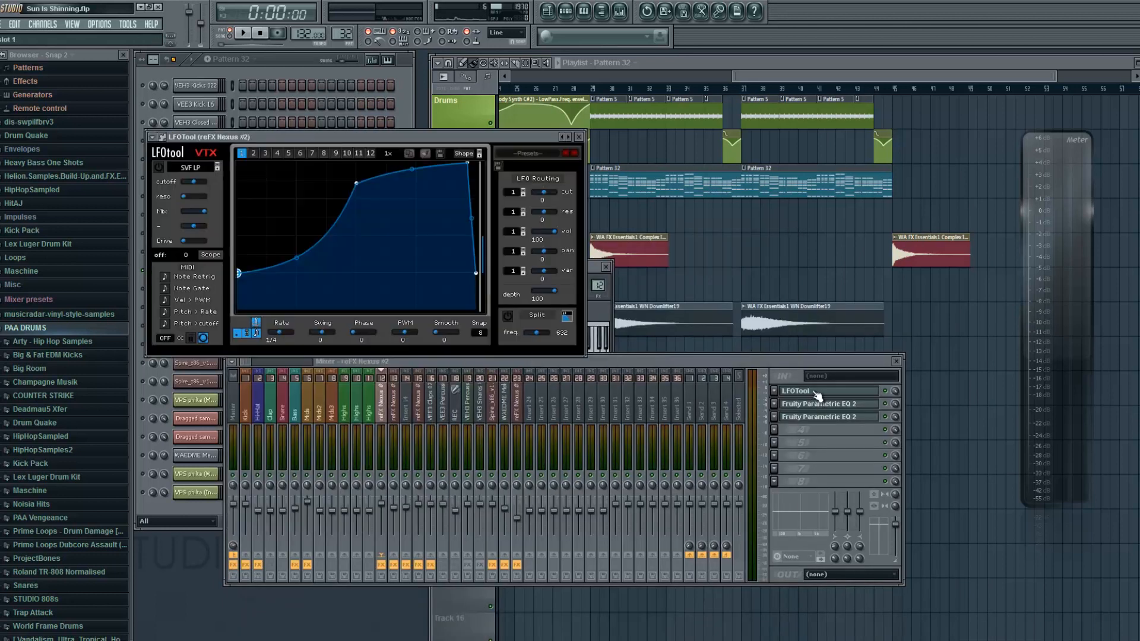
click(579, 137)
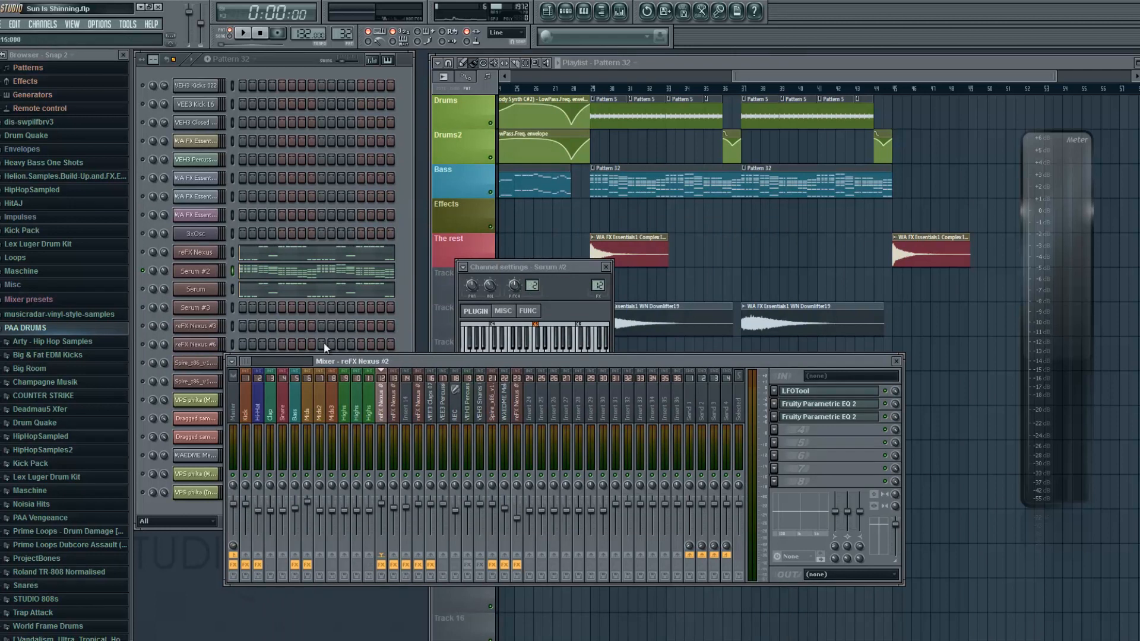
click(819, 405)
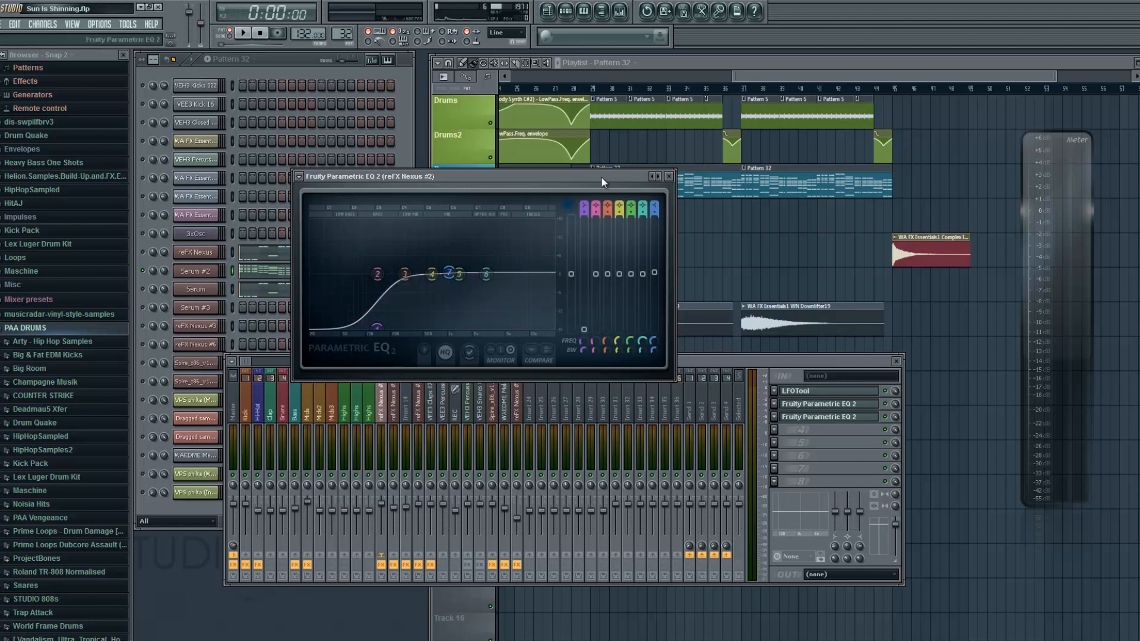
click(669, 176)
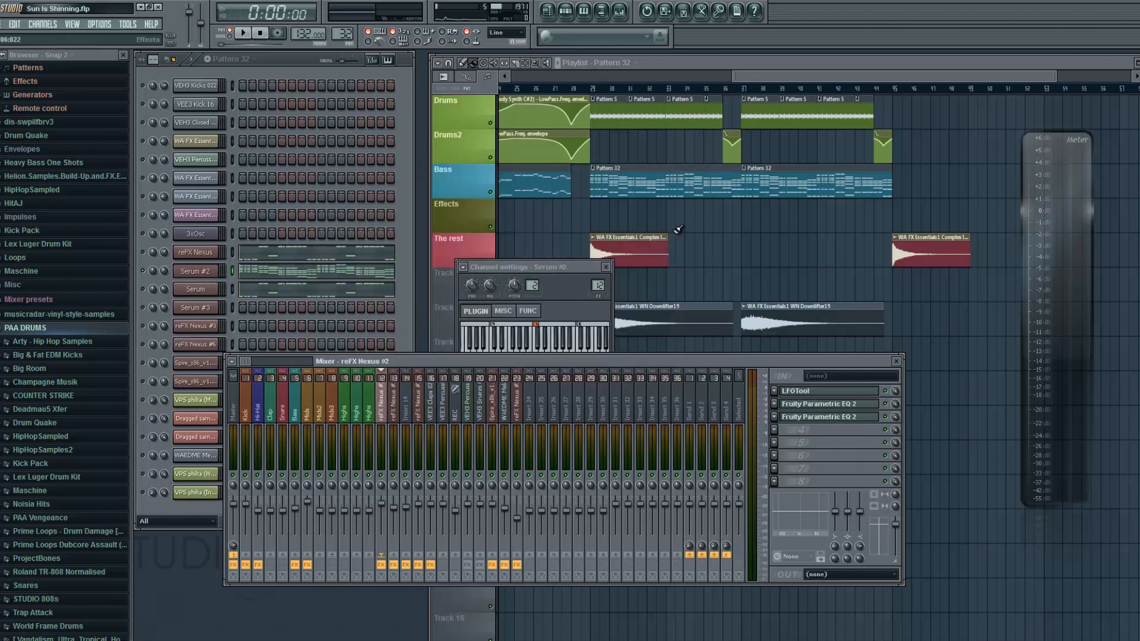
click(606, 267)
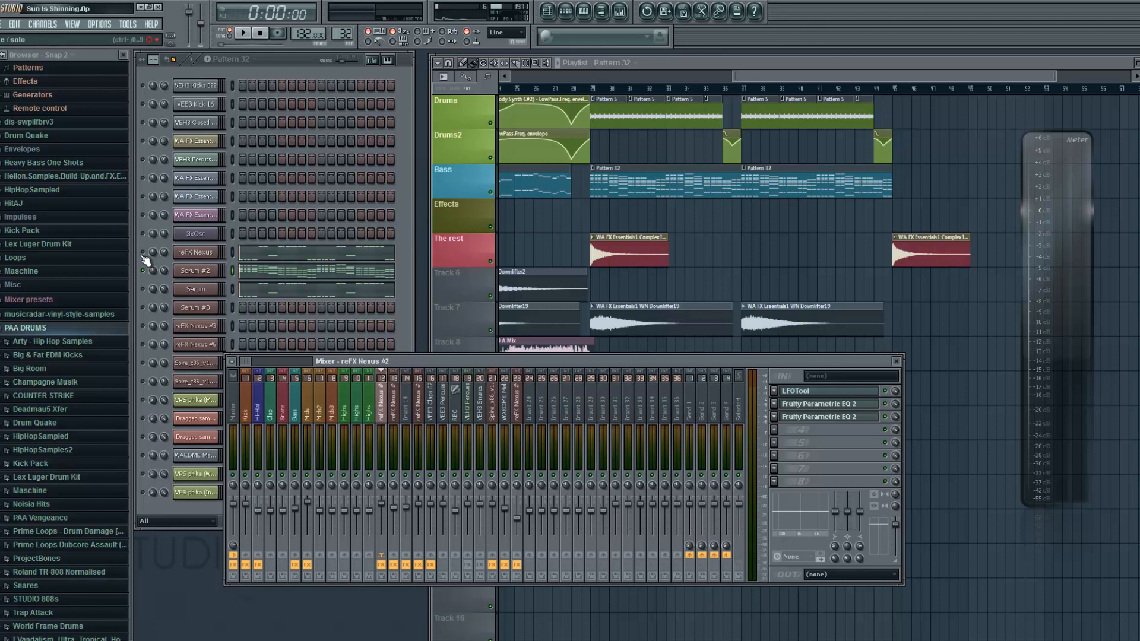
- Examine the curves of both Fruity Parametric EQ 2 instances on Serum #2's insert, comparing the low cut with the high-shelf reduction
click(840, 418)
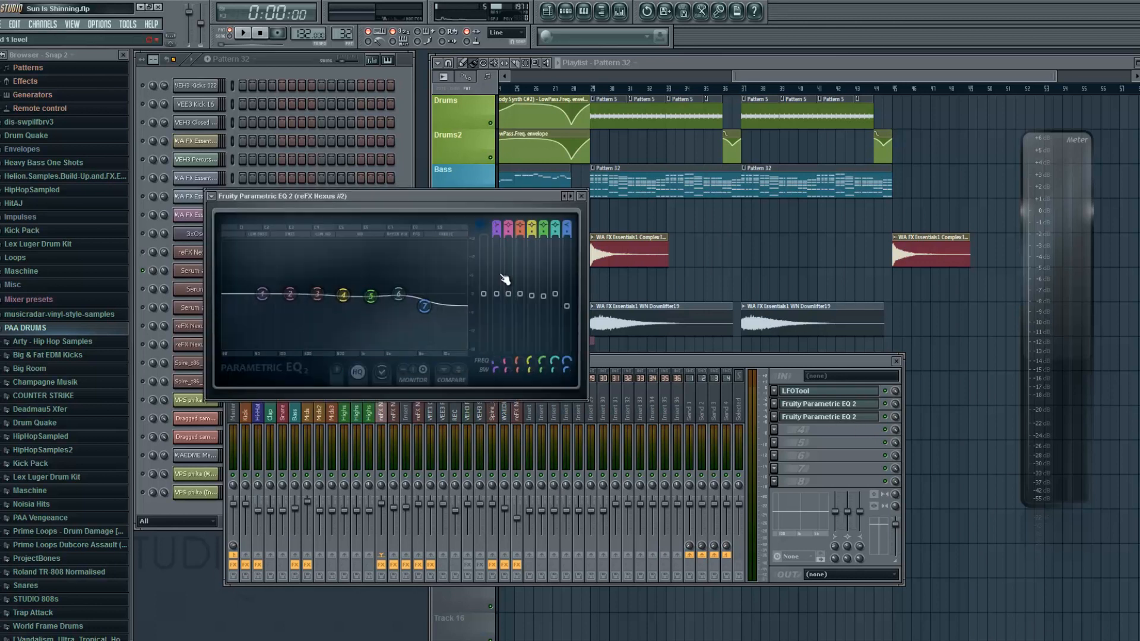
click(582, 196)
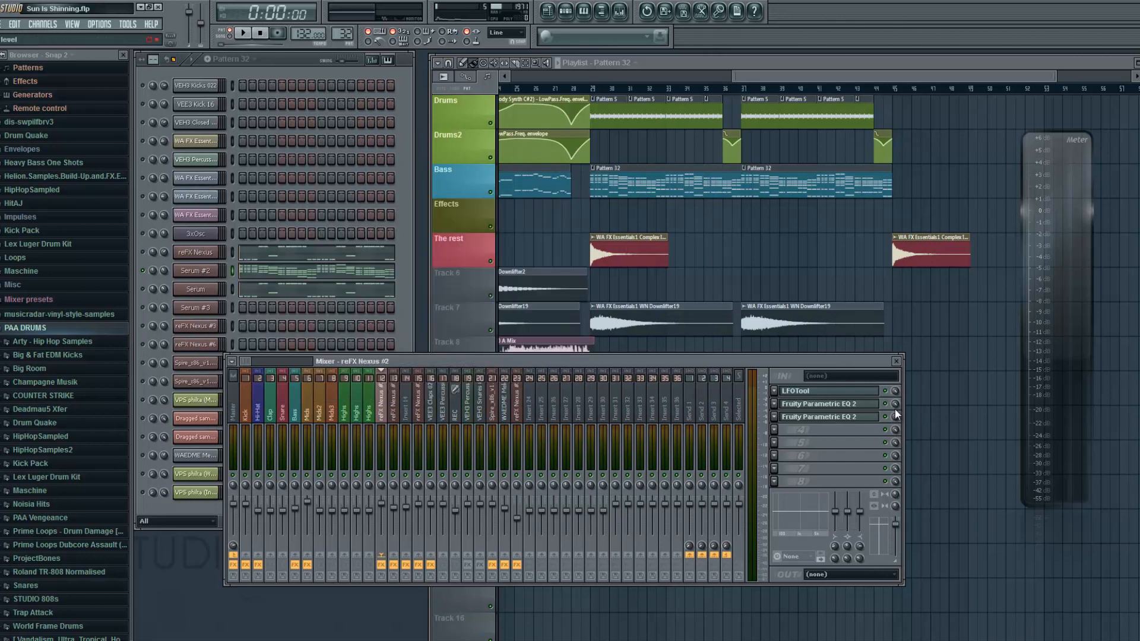
click(839, 411)
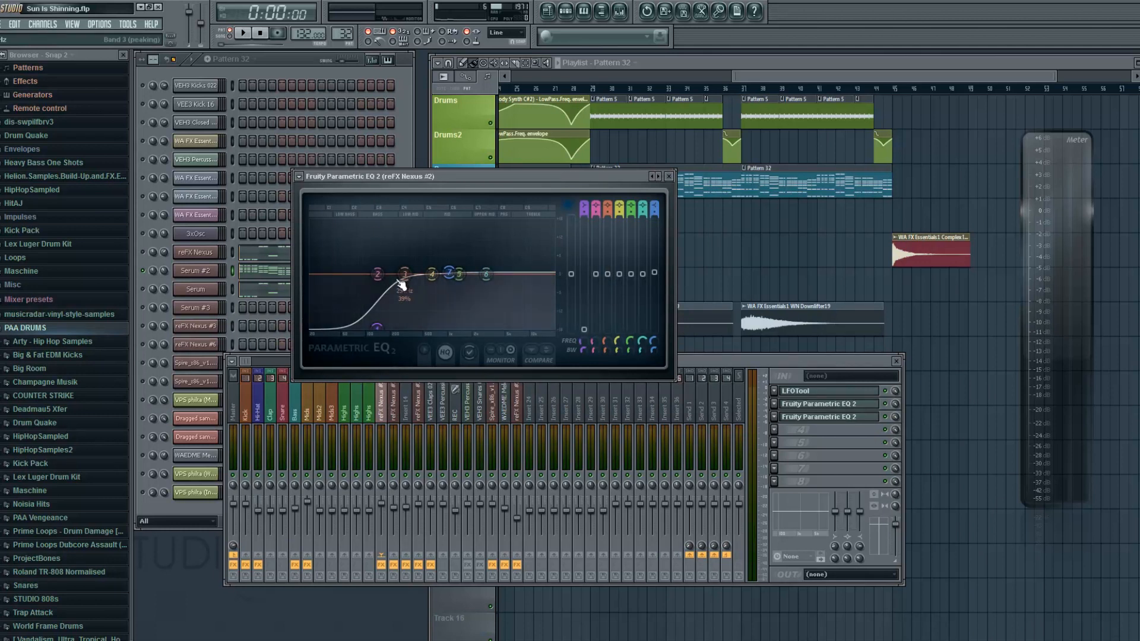
click(669, 176)
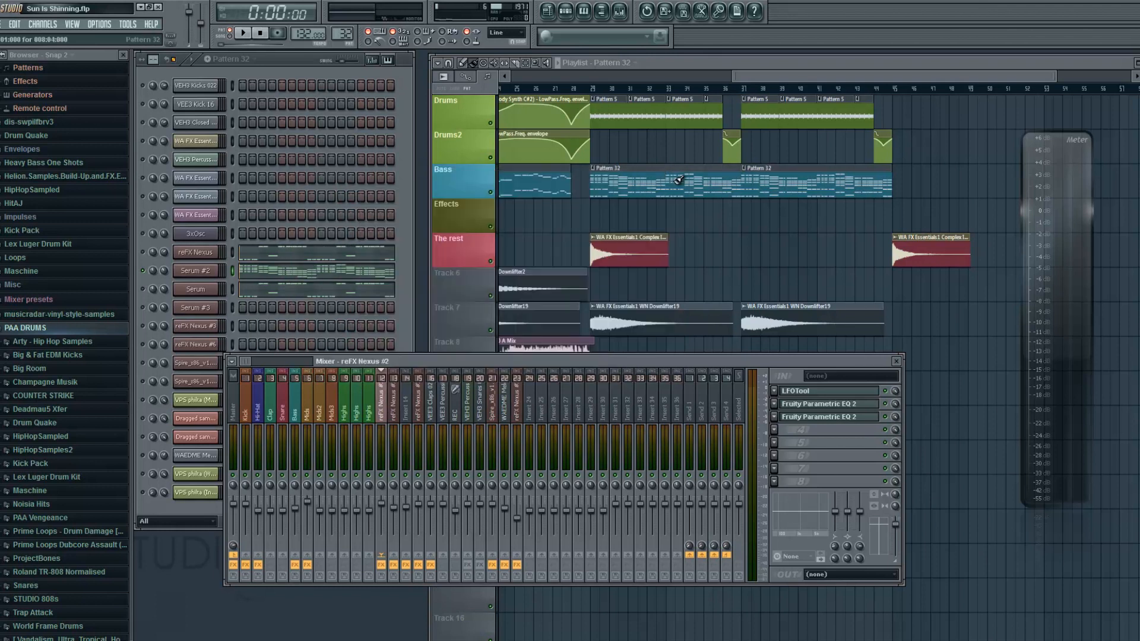
click(818, 420)
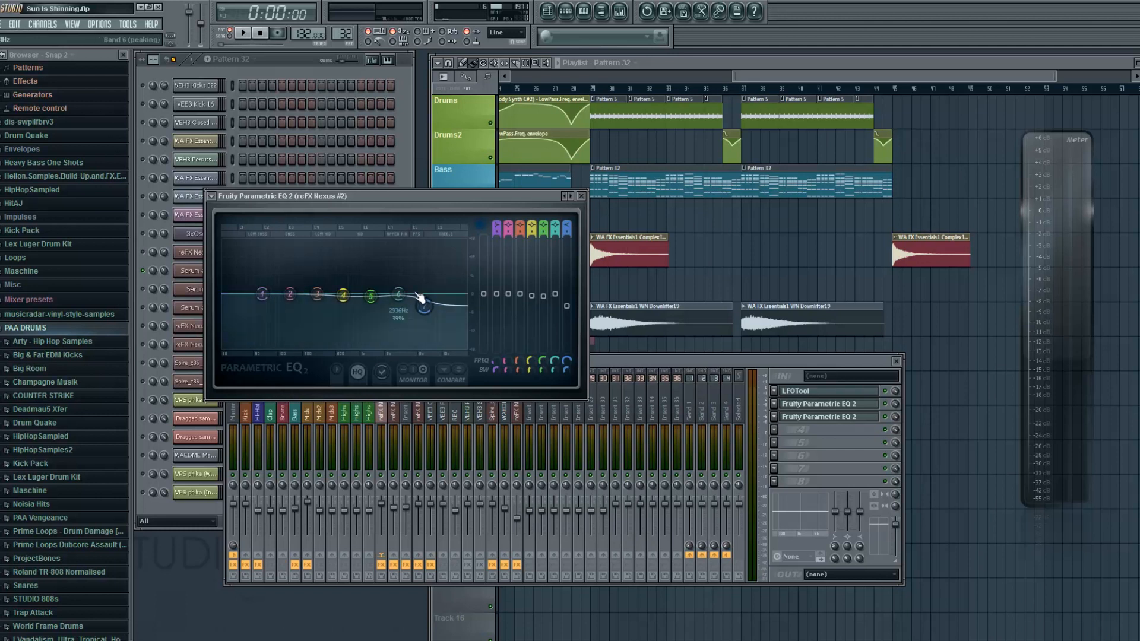
click(581, 196)
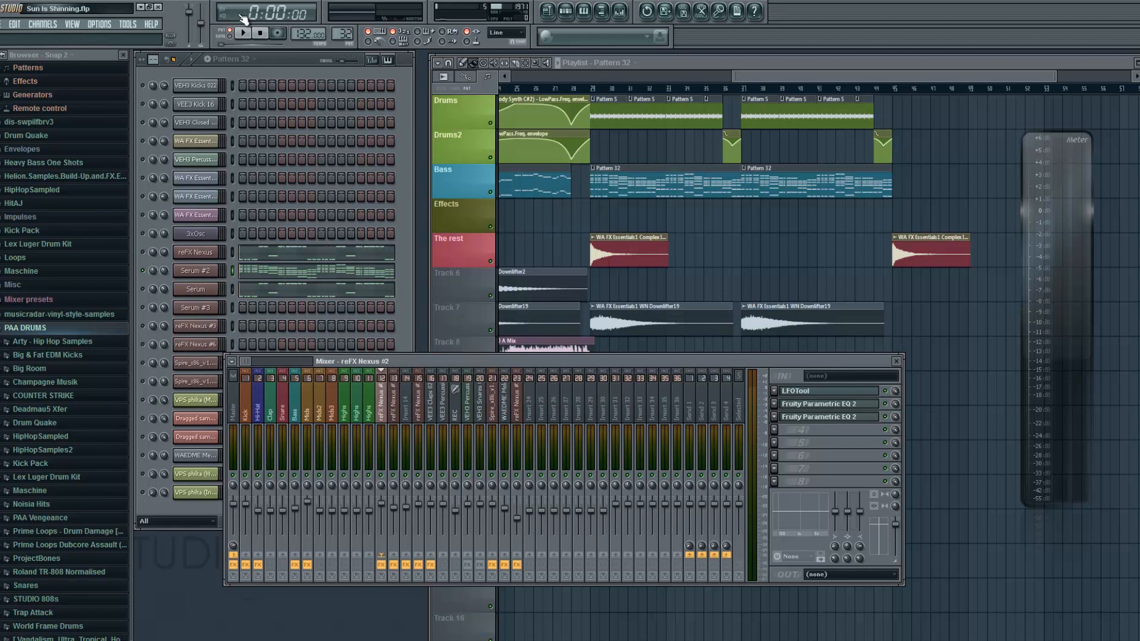
- View the Serum #2 chord notes in the piano roll and play its part of Pattern 32
click(265, 267)
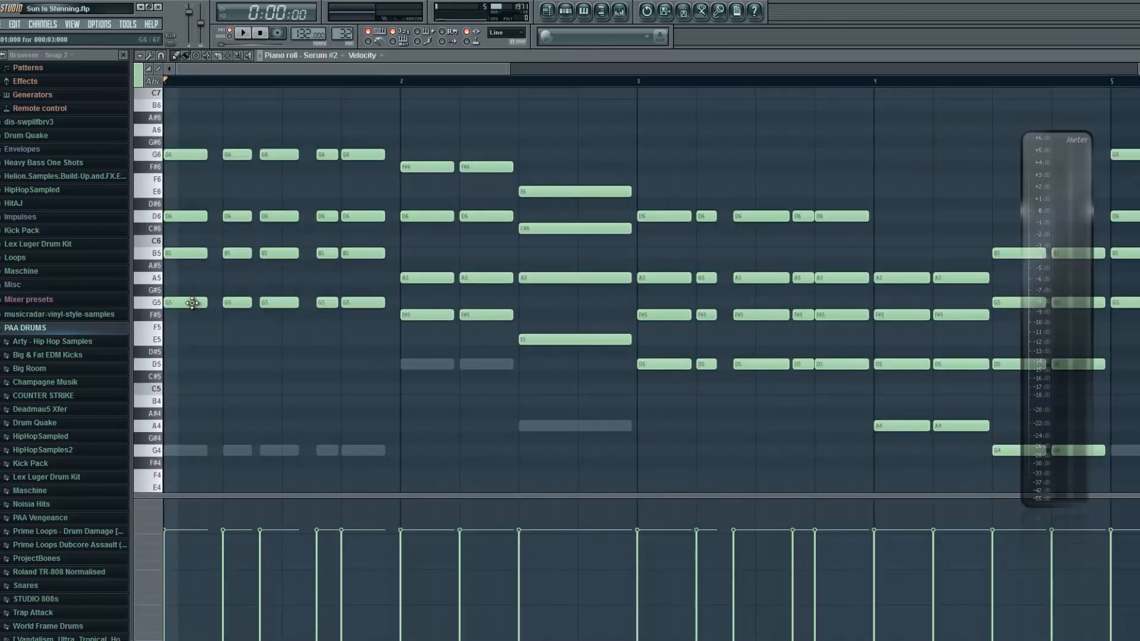
click(244, 33)
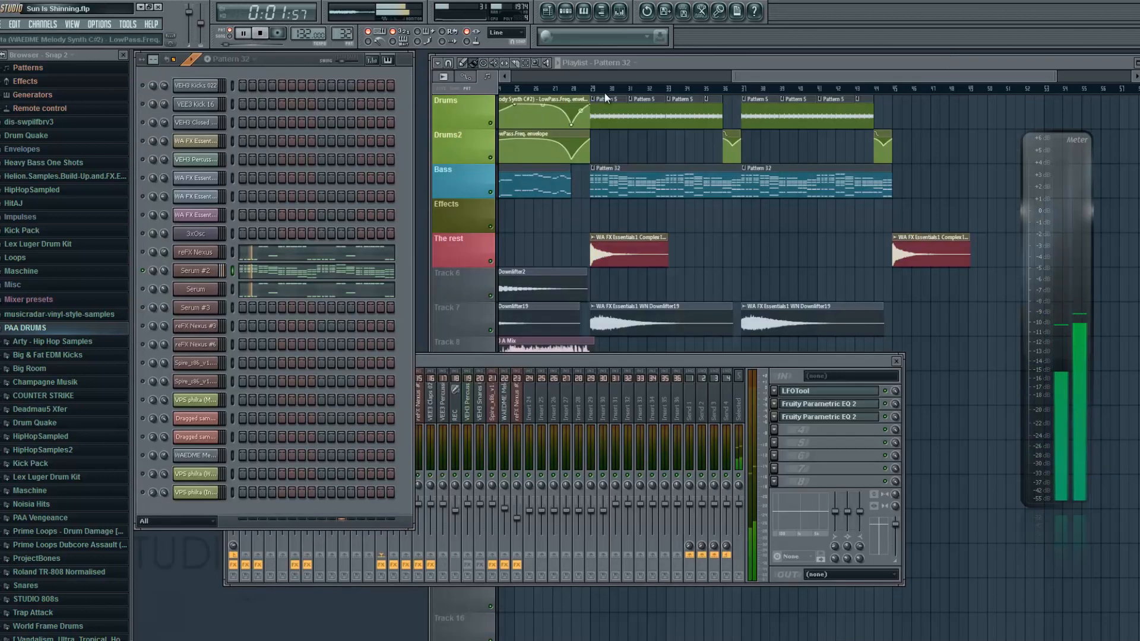
key(F7)
key(space)
- Audition the bass root notes G4, D5 and A4 in the reFX Nexus piano roll
click(270, 254)
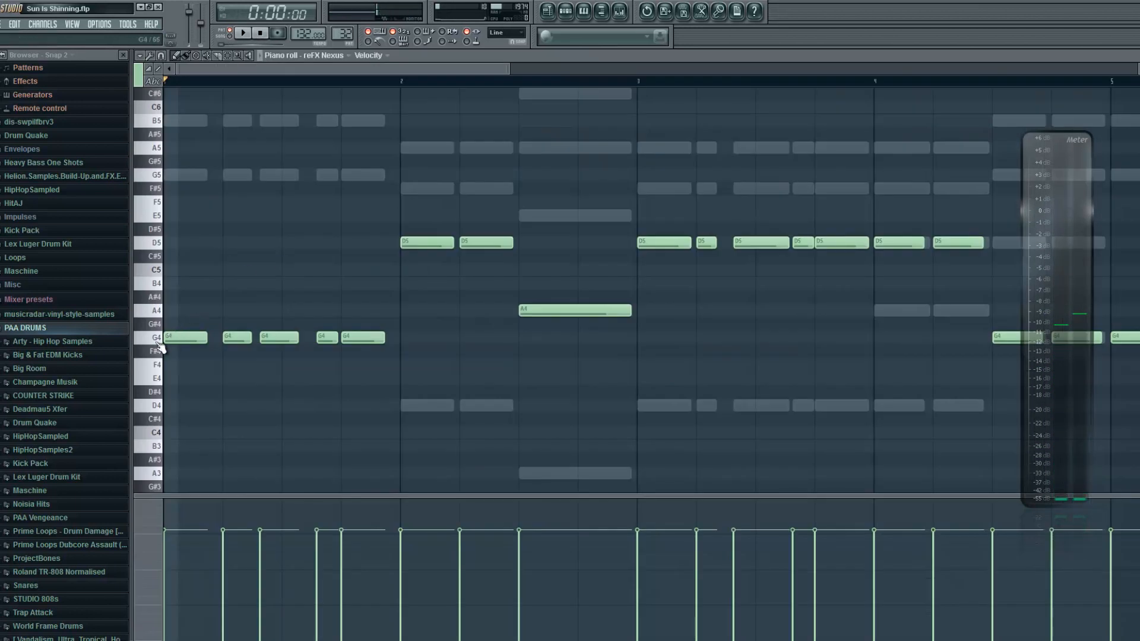
click(156, 340)
click(155, 245)
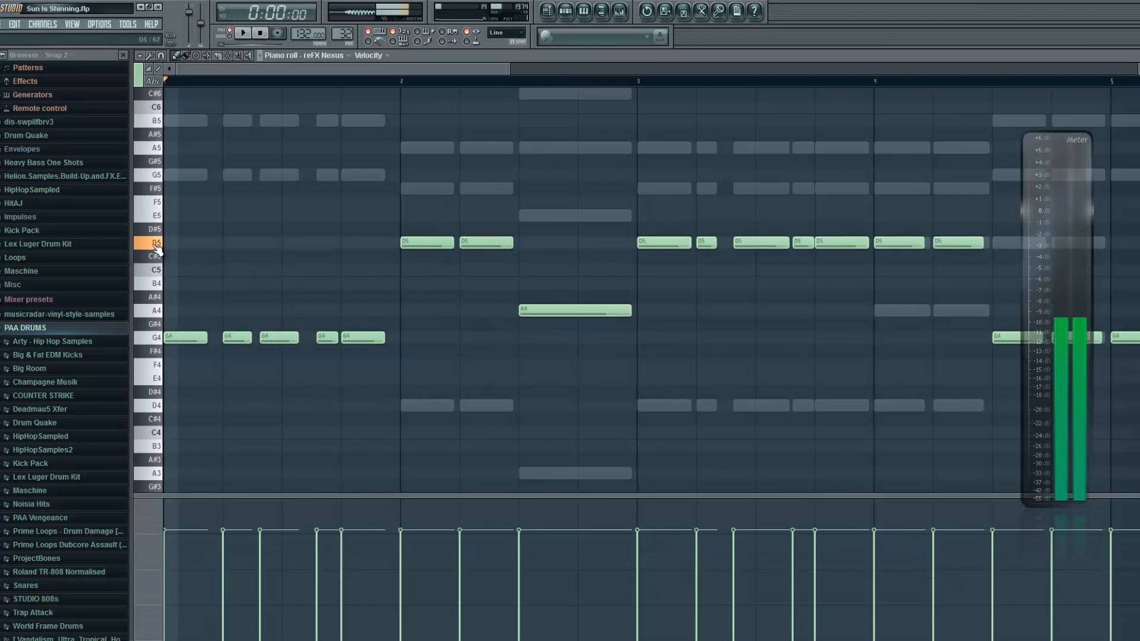
click(156, 313)
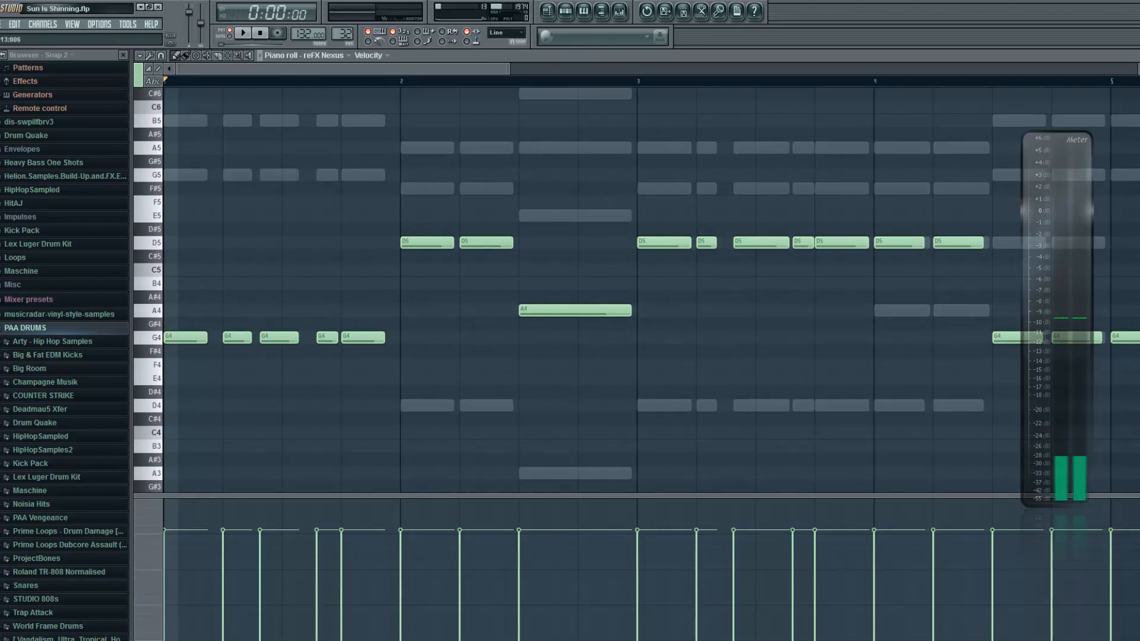
key(Escape)
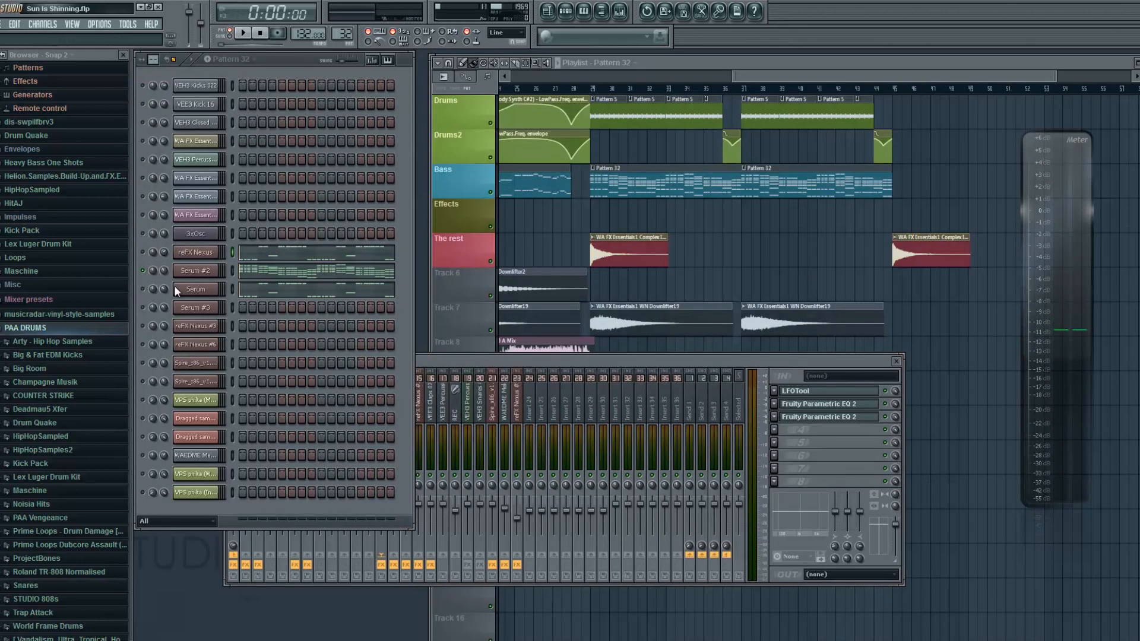
- Solo the Serum channel and review its BA fuzzbass [GS] preset in the synth window
right_click(143, 290)
click(157, 297)
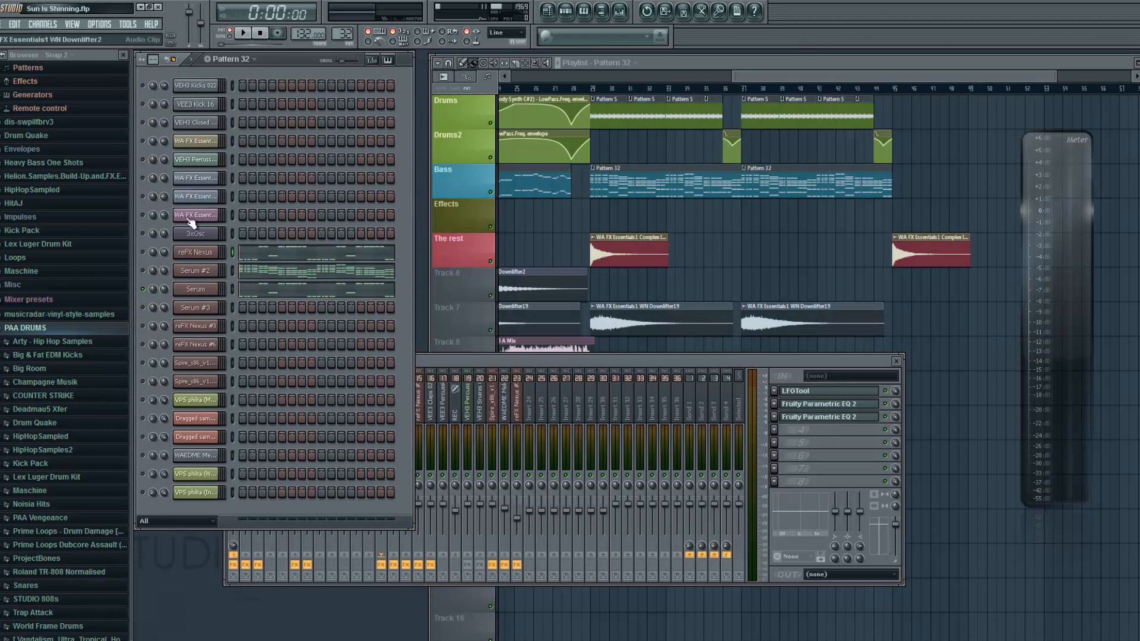
click(209, 289)
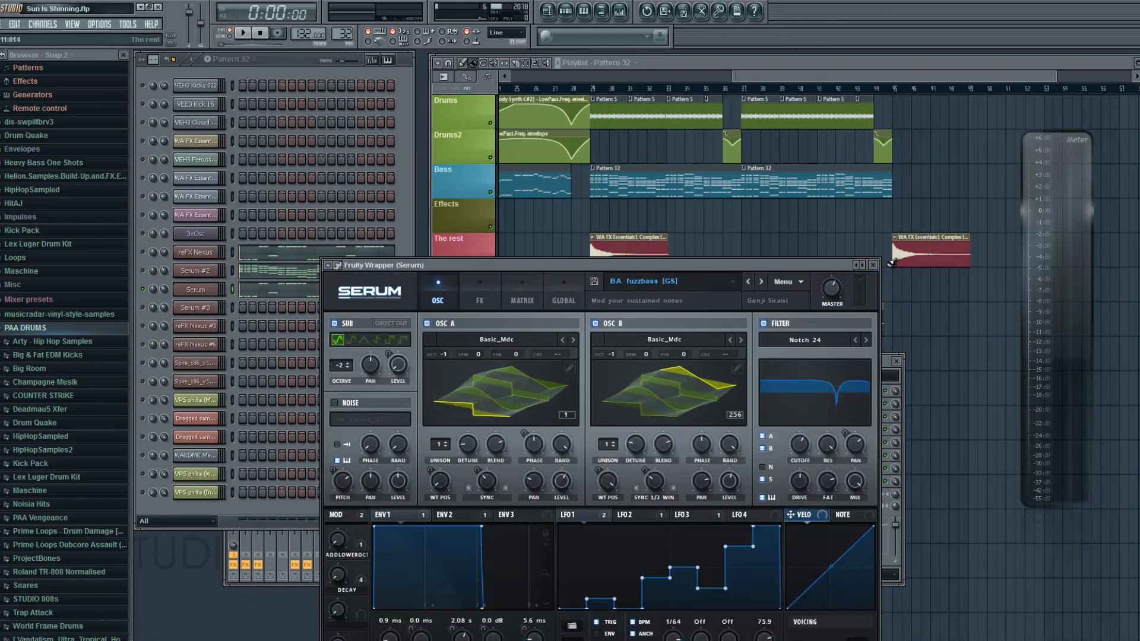
click(873, 265)
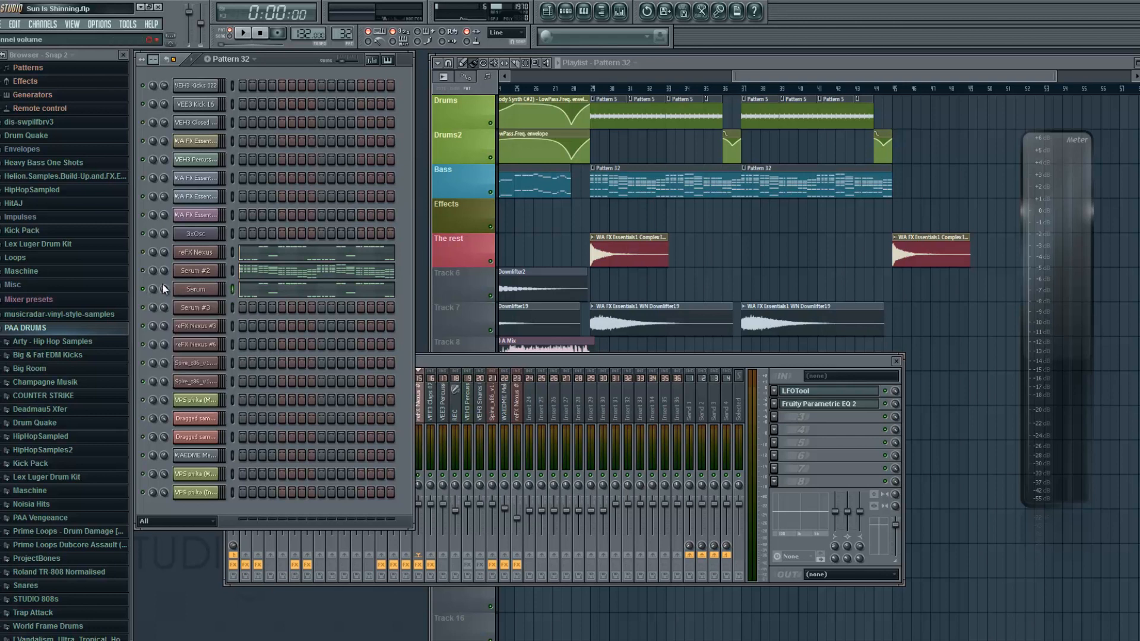
- Solo reFX Nexus and Serum #2 in turn, playing Pattern 32 briefly to compare the two layers
right_click(143, 252)
click(147, 254)
click(245, 33)
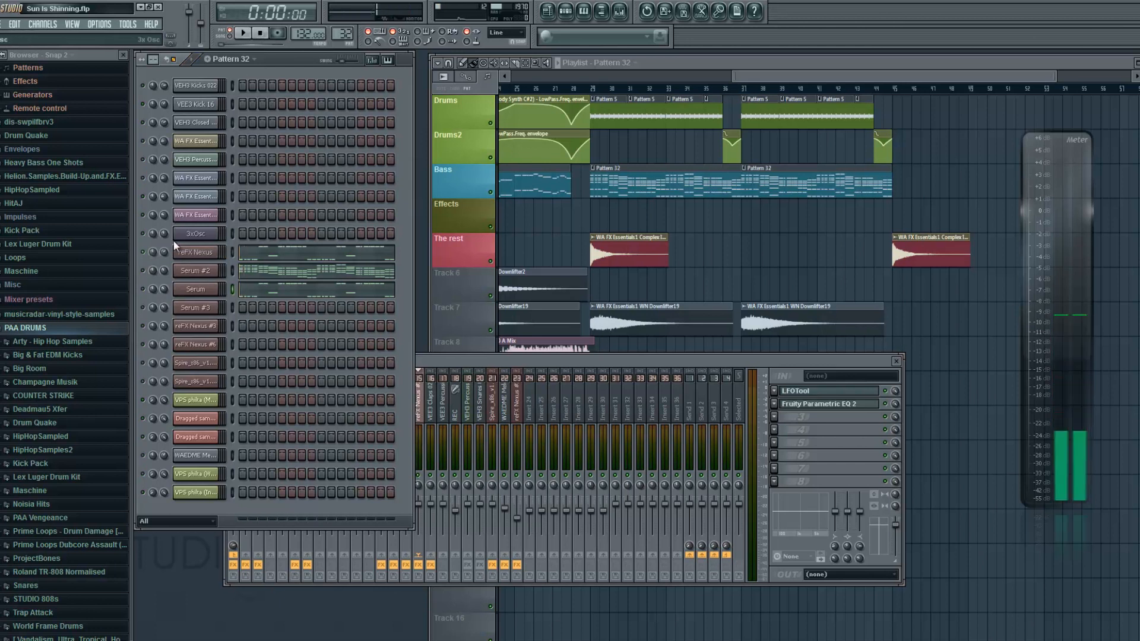
click(148, 271)
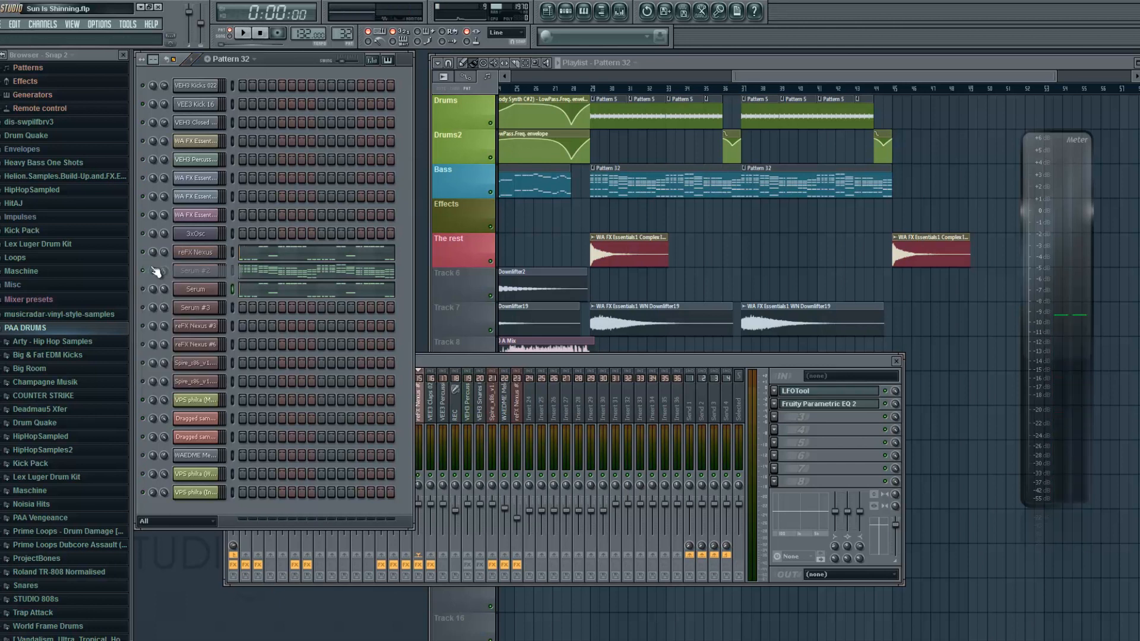
click(252, 34)
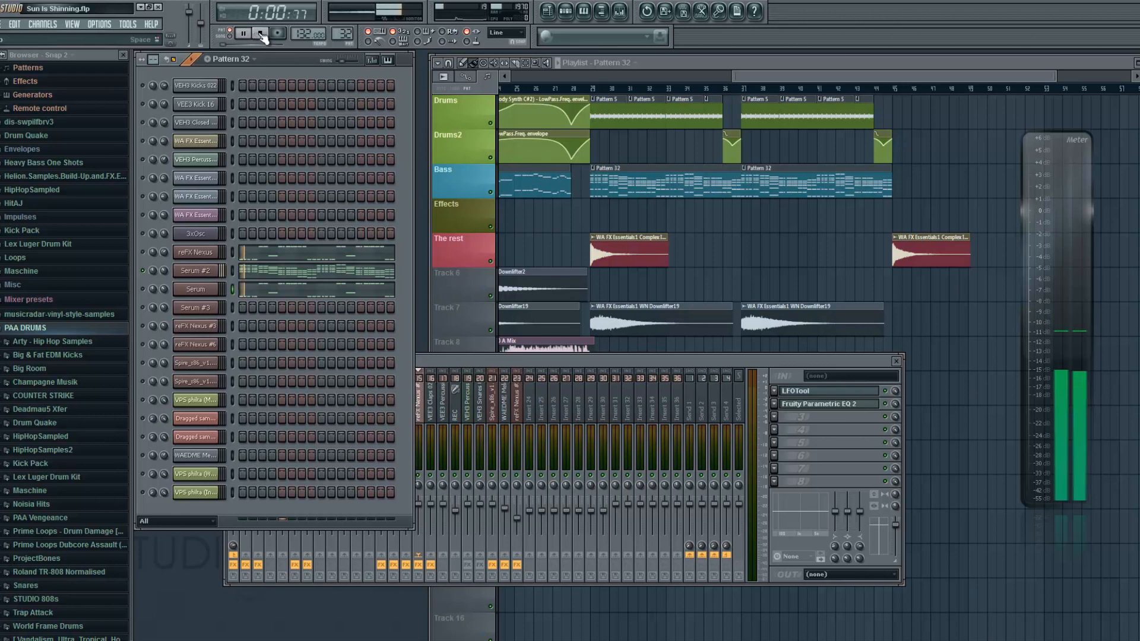
click(260, 34)
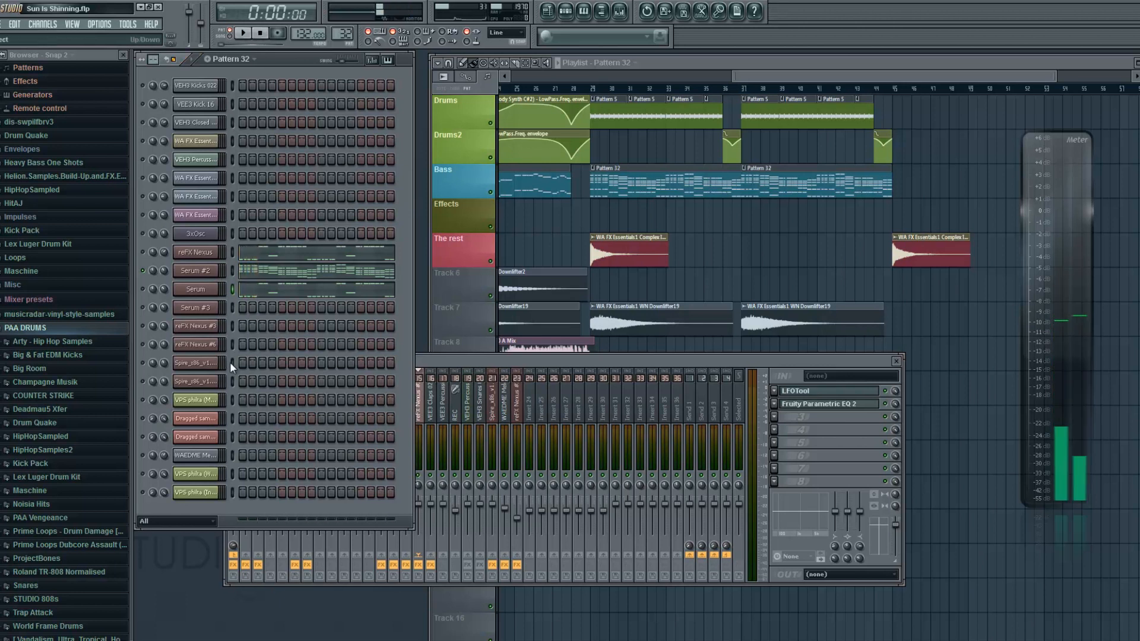
- Solo the Serum channel again and play its part of Pattern 32 with the mixer in front
right_click(143, 290)
click(151, 294)
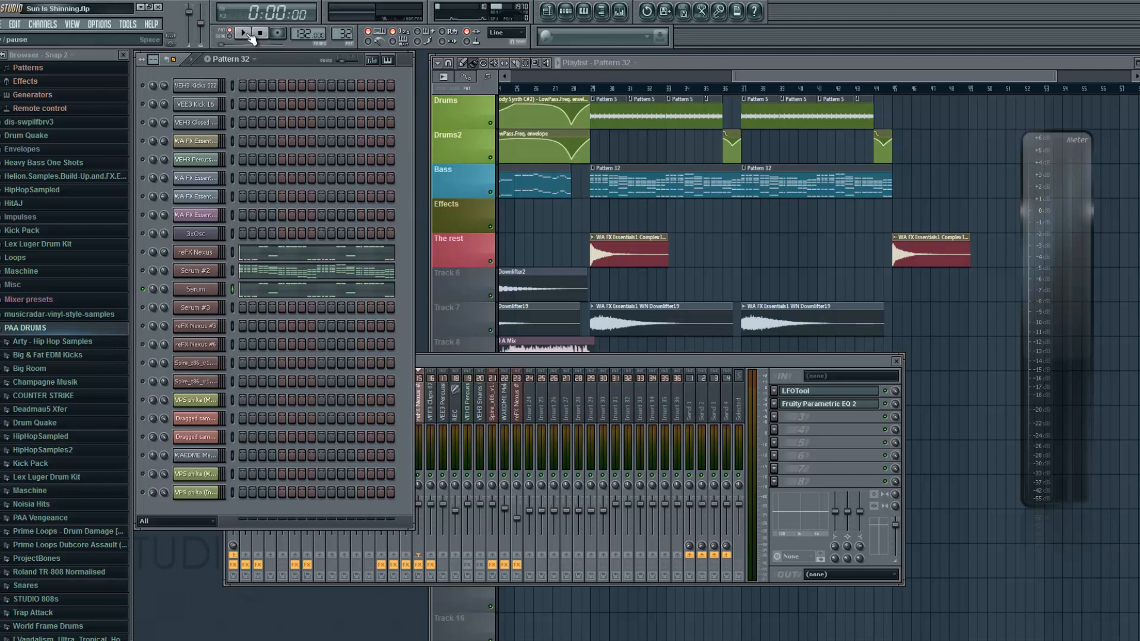
click(248, 34)
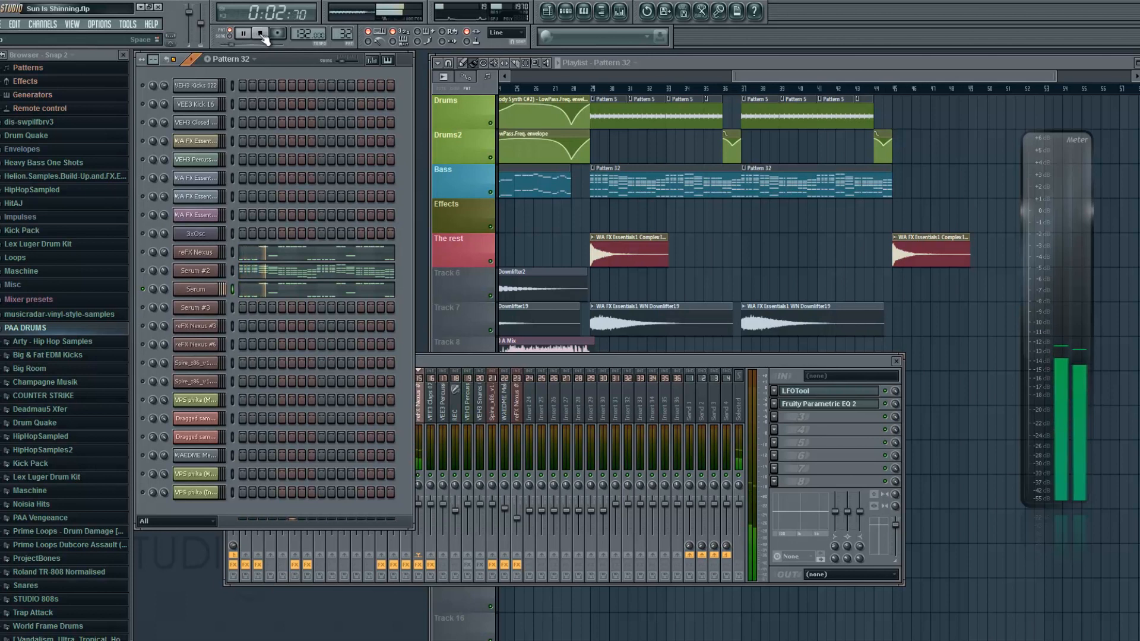
click(445, 362)
key(space)
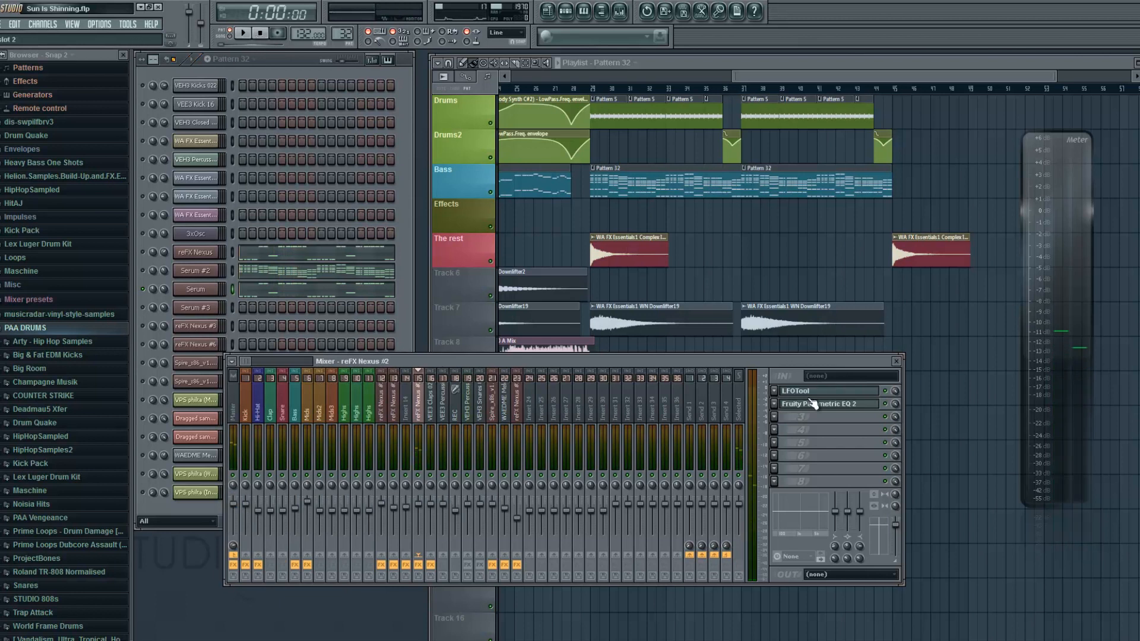
- Review Fruity Parametric EQ 2 on Serum's mixer insert, toggling the effect and playing Pattern 32 to hear the difference
click(815, 404)
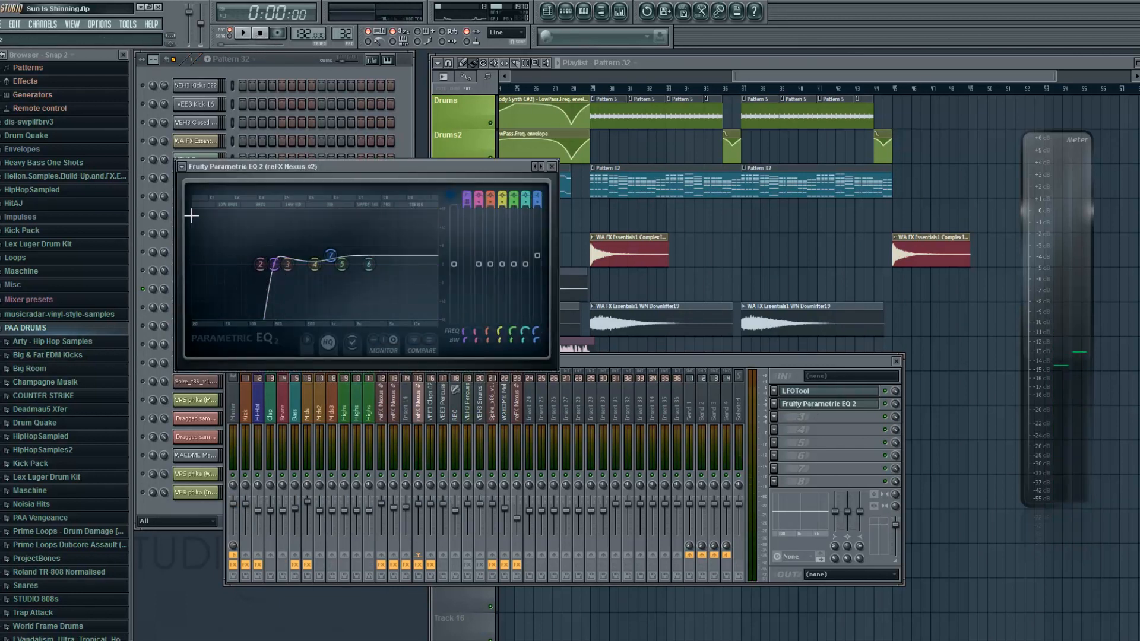
click(885, 404)
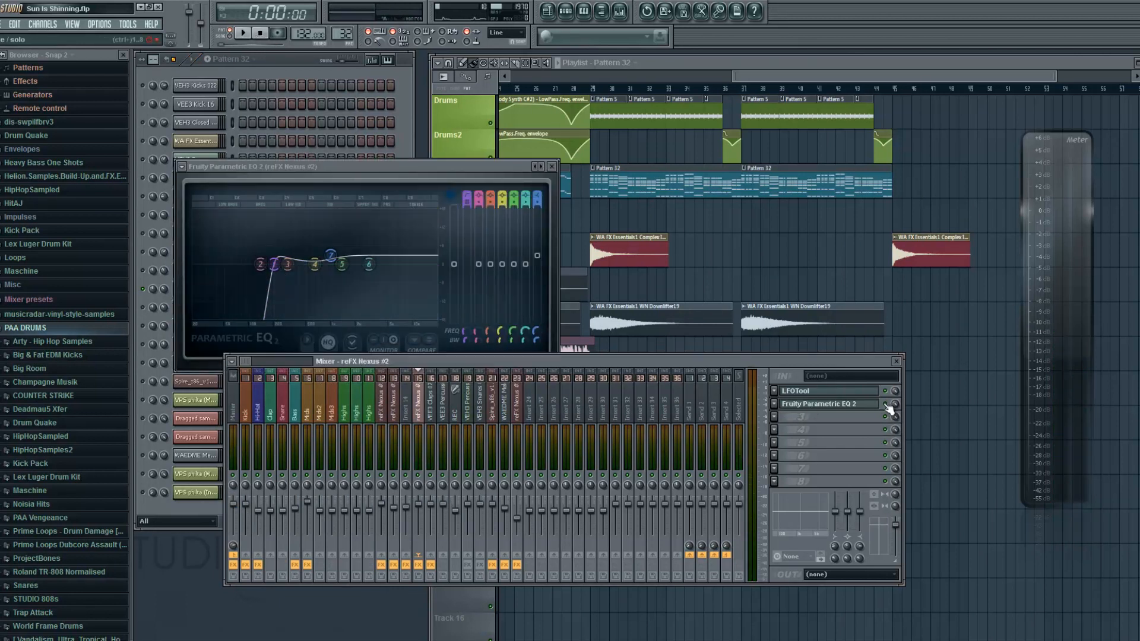
click(243, 33)
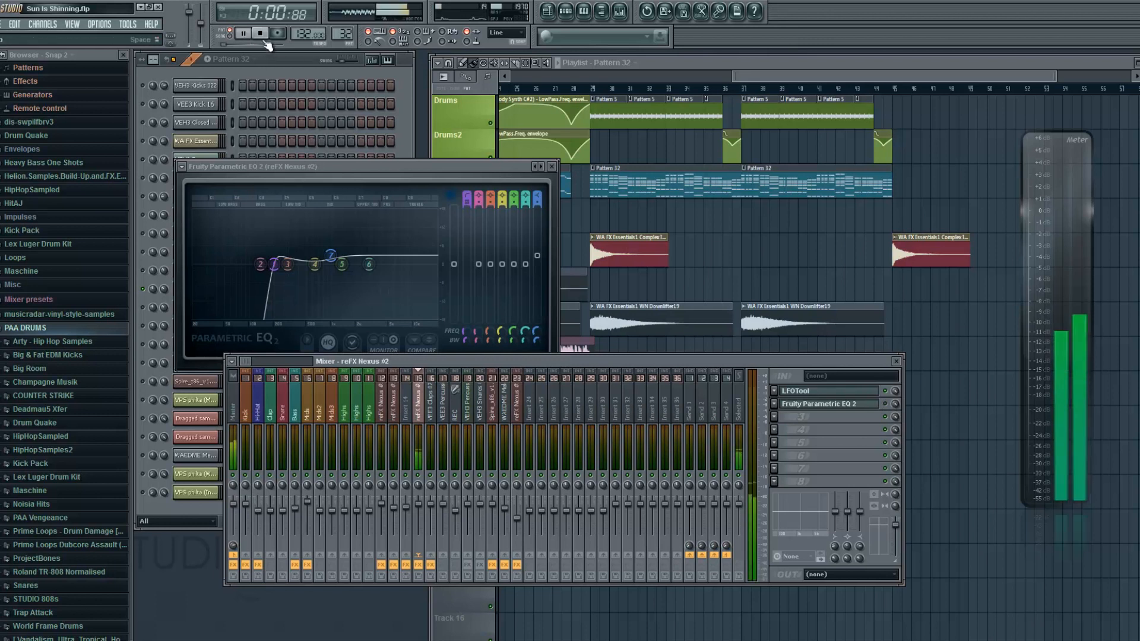
click(261, 34)
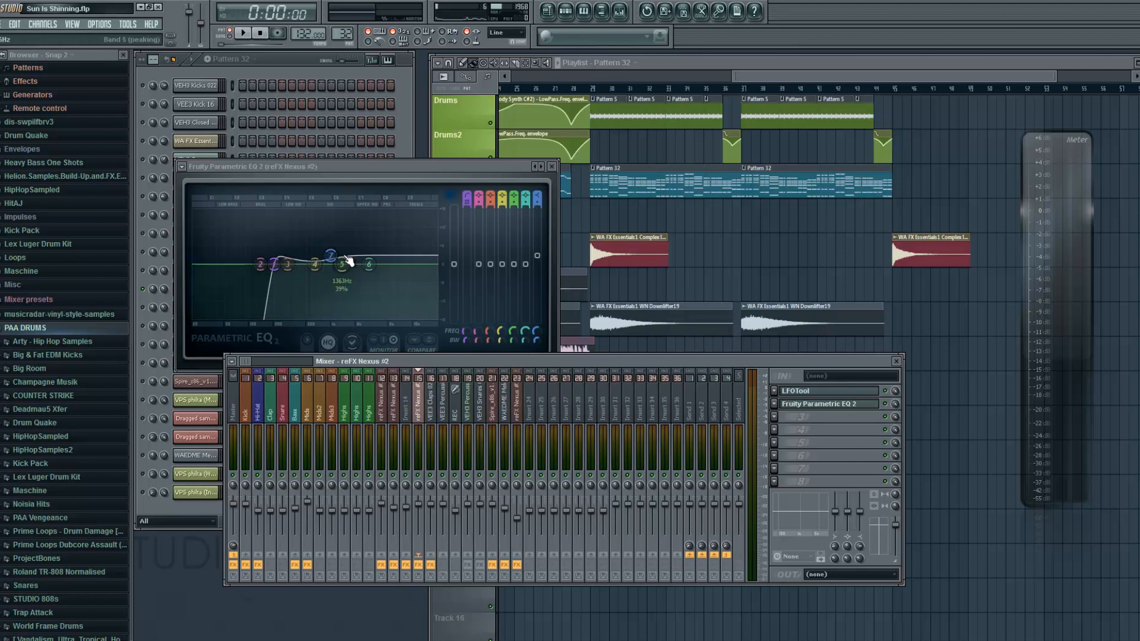
click(553, 167)
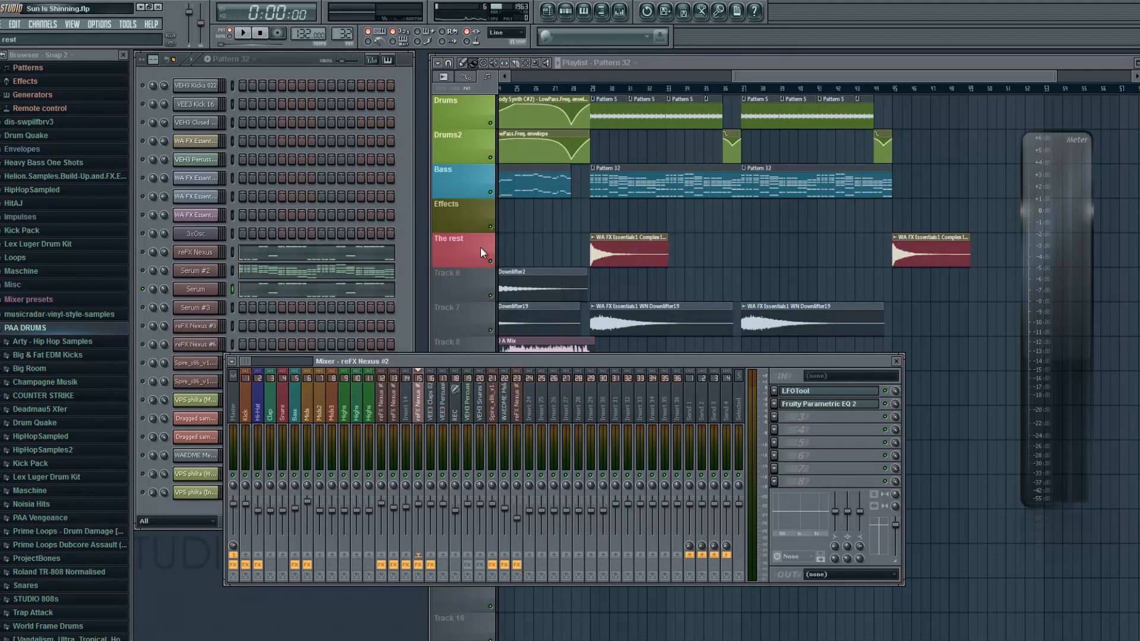
- Play Pattern 32 with only Serum soloed, restore all channels and play the combined layers for comparison
click(276, 64)
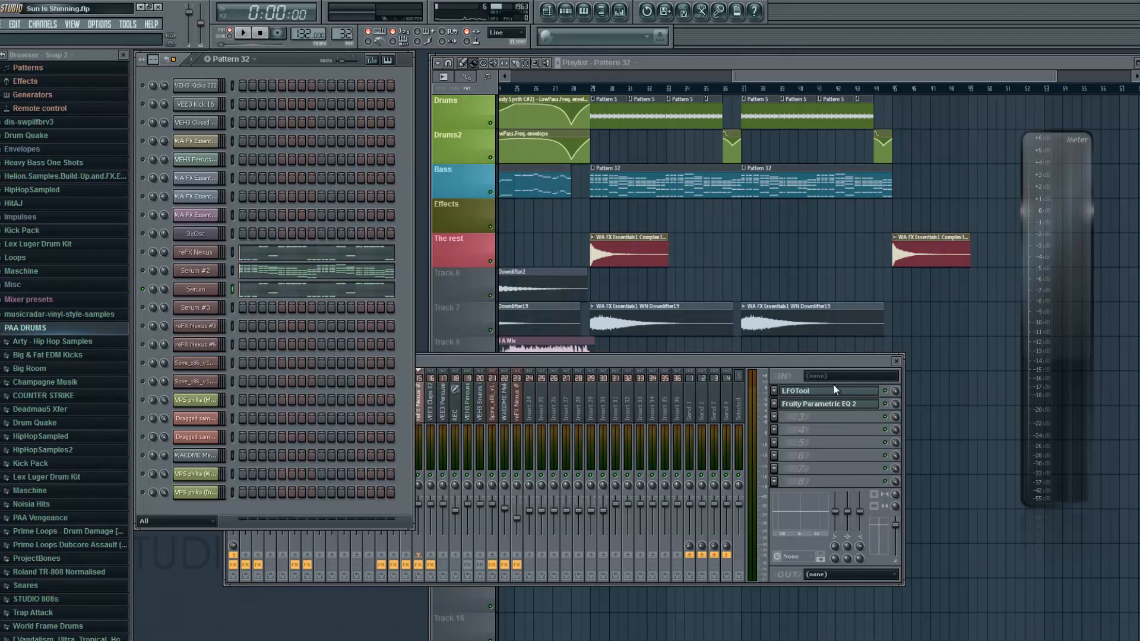
click(250, 37)
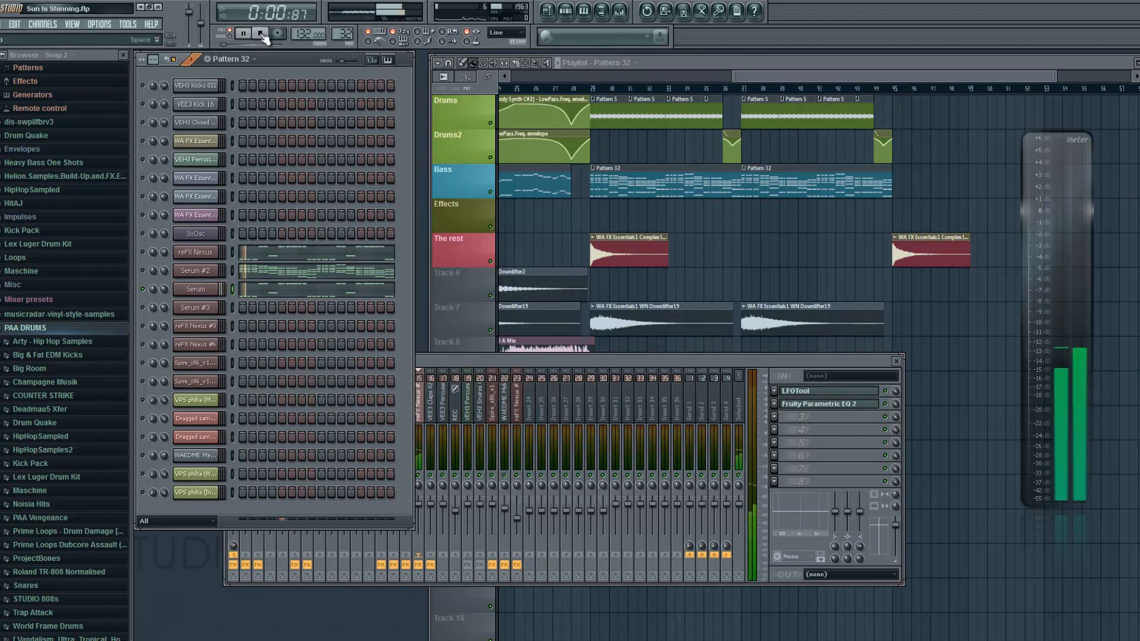
right_click(143, 290)
click(155, 299)
click(248, 36)
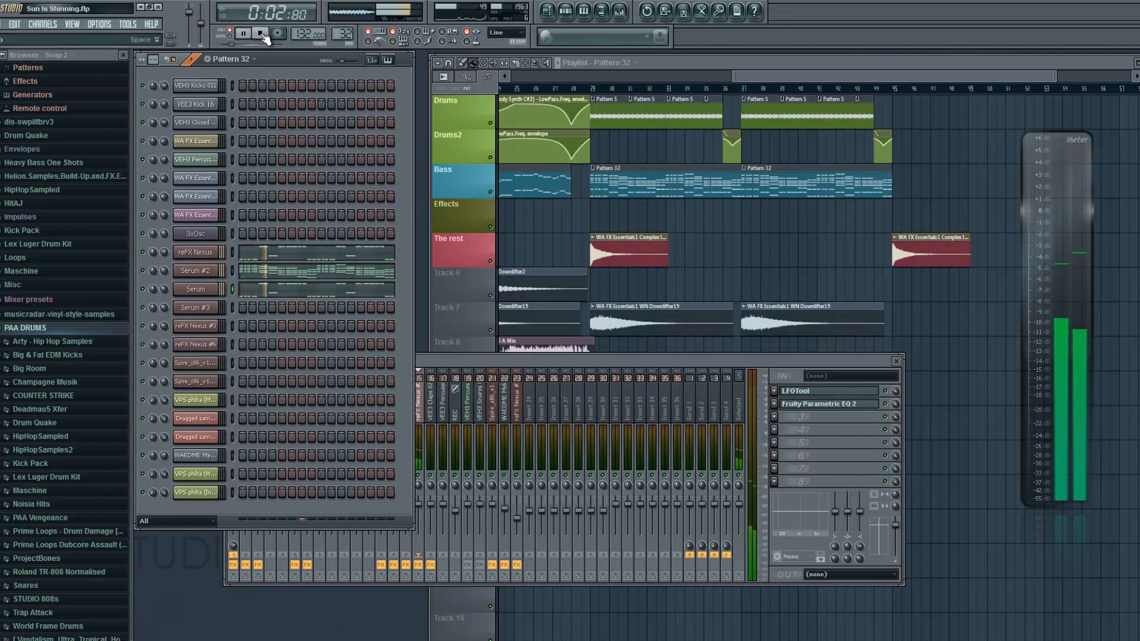
click(261, 34)
- Replay Pattern 32 while toggling the Serum channel to hear what it adds to the combined layers
click(243, 34)
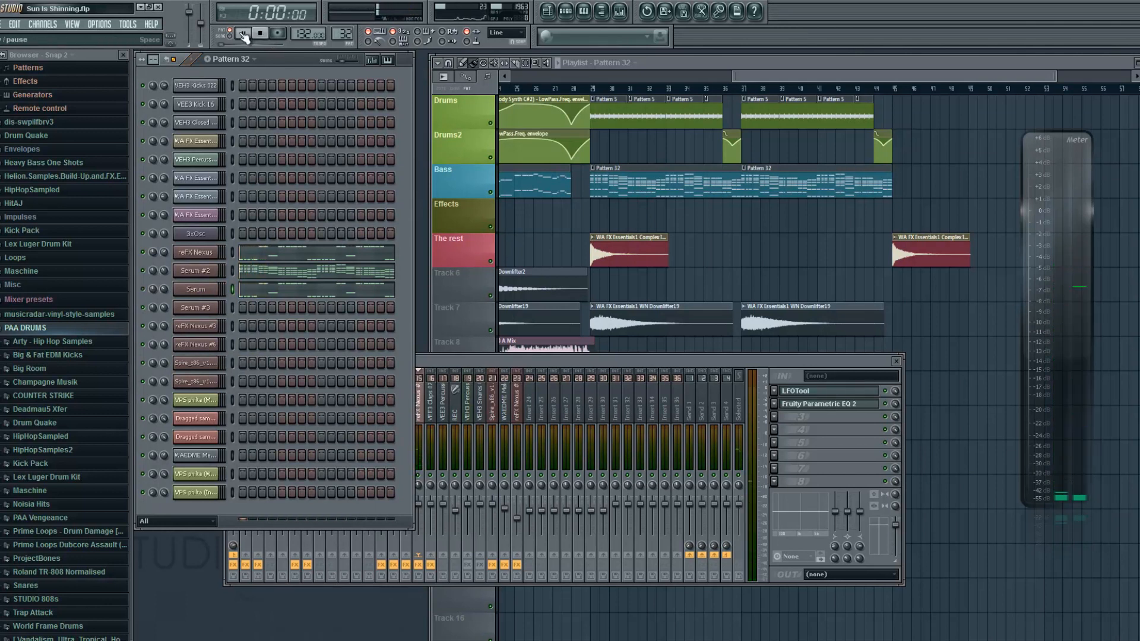
click(261, 34)
click(143, 289)
click(244, 36)
click(260, 33)
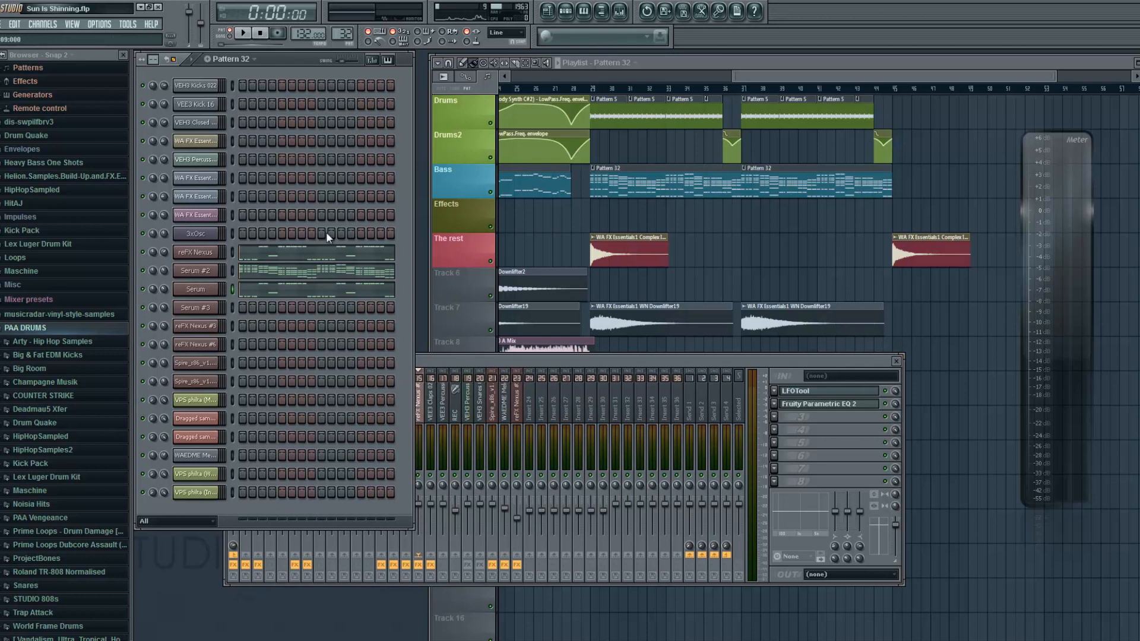
click(243, 33)
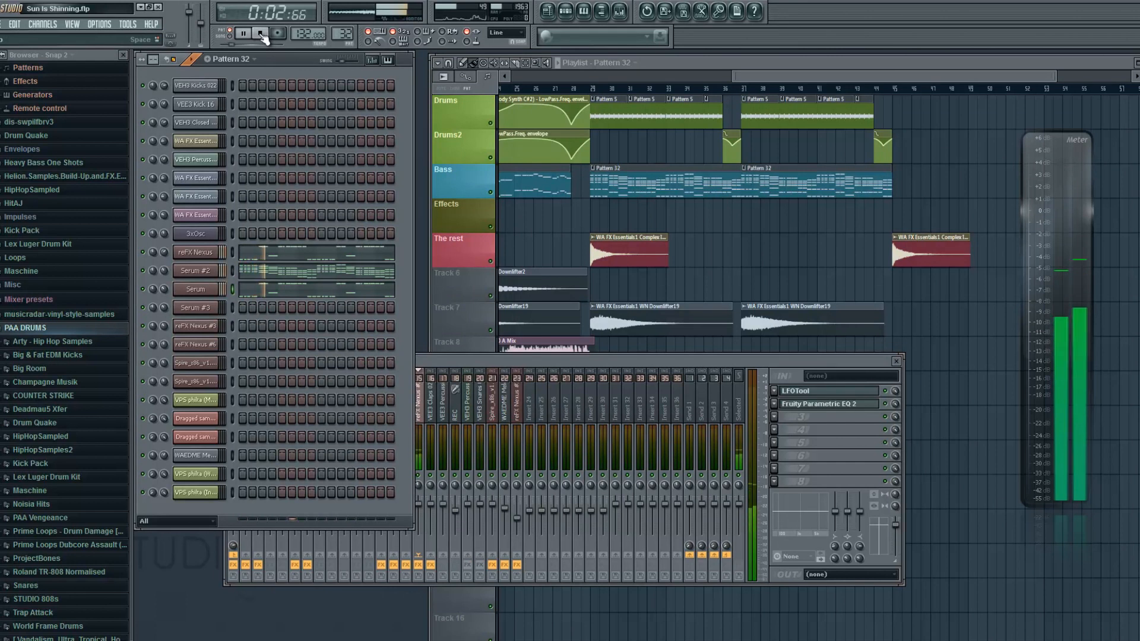
click(262, 35)
- Solo Serum once more and play Pattern 32, then unsolo it and play the full set of layers
right_click(142, 290)
click(149, 297)
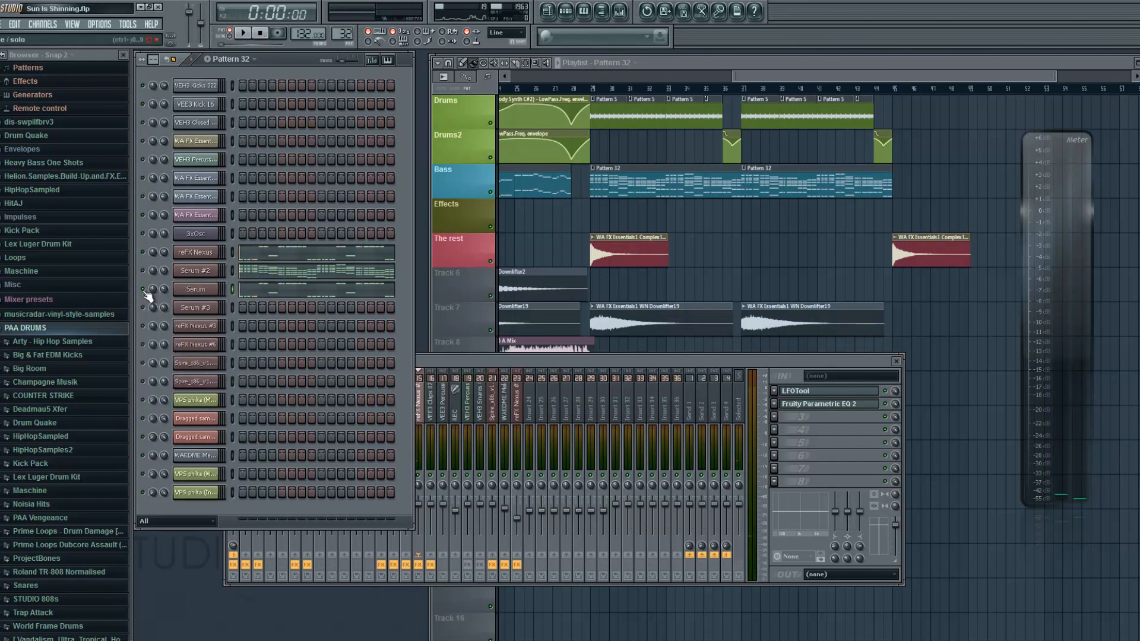
key(space)
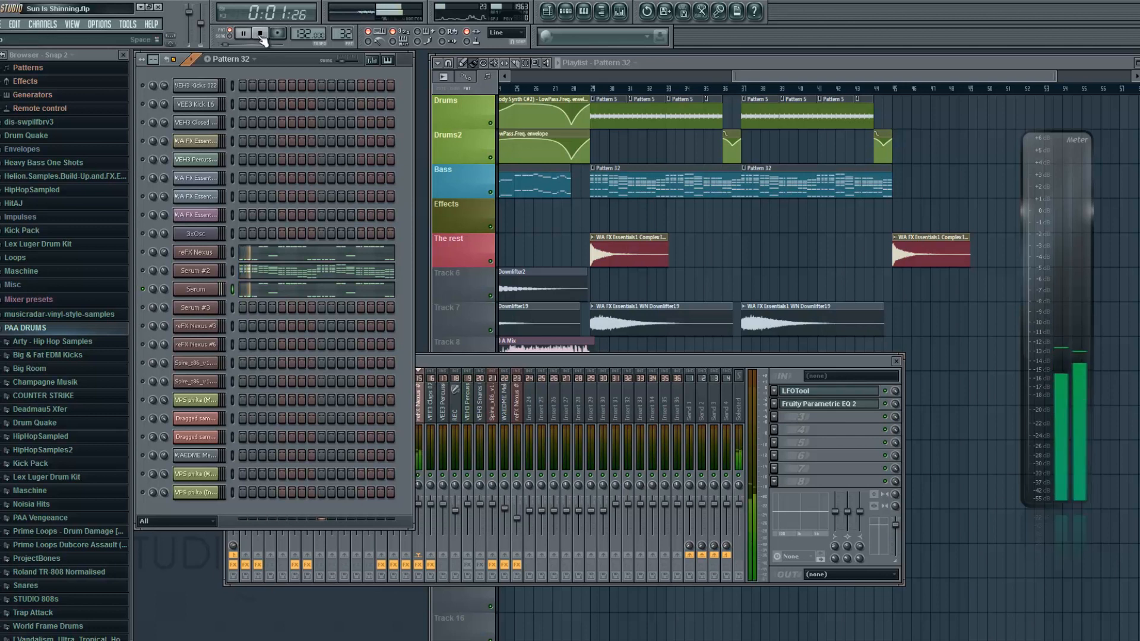
click(262, 34)
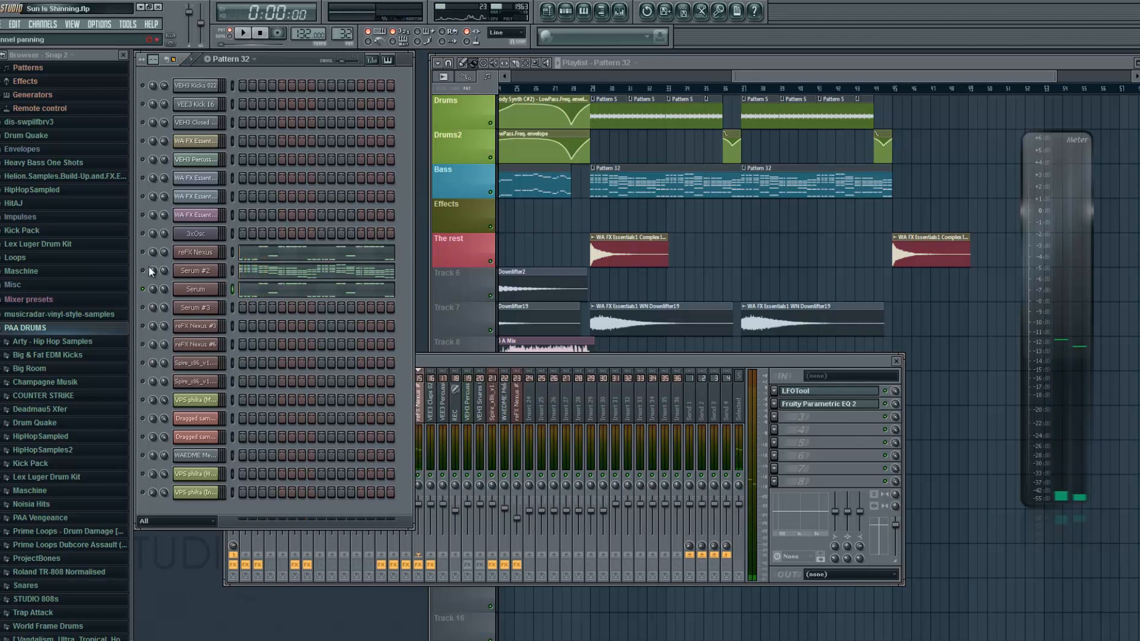
right_click(142, 290)
click(148, 297)
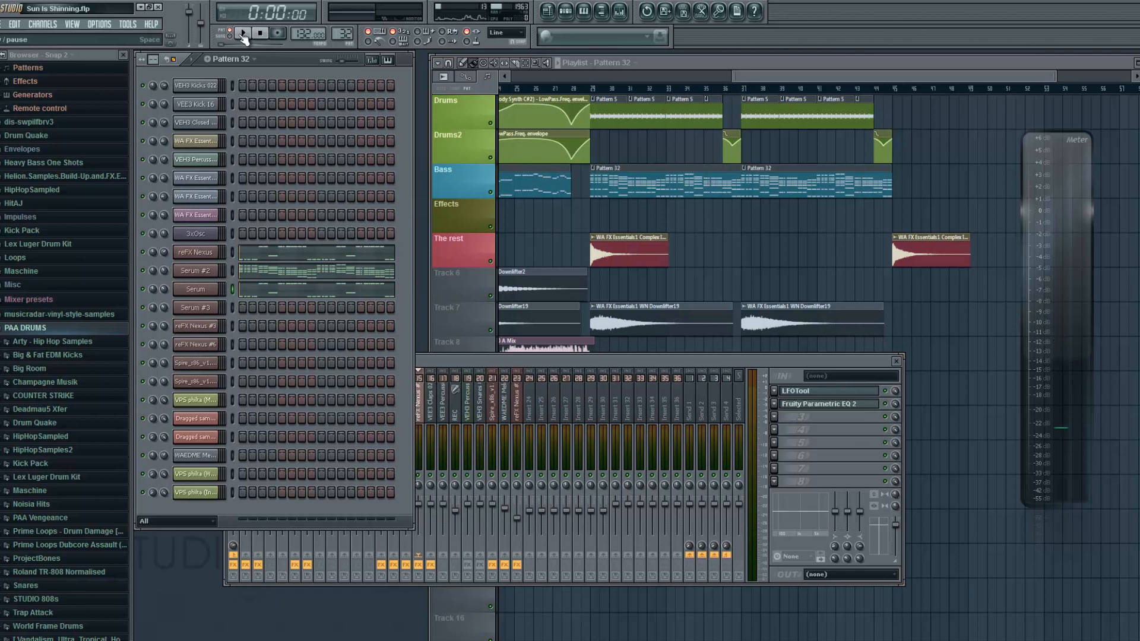
click(242, 34)
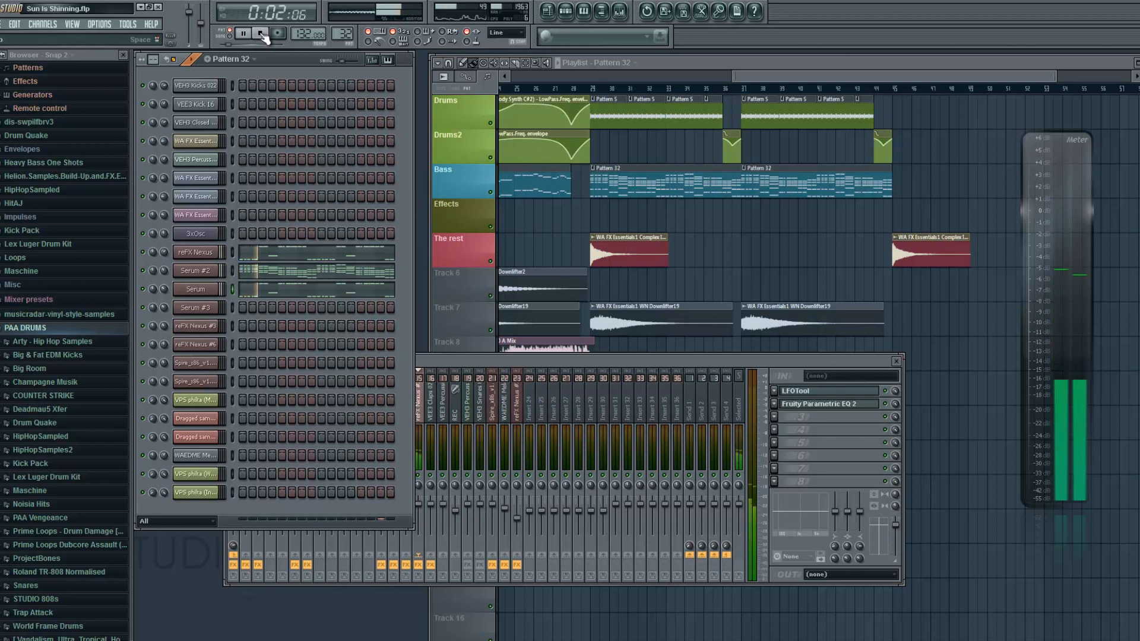
click(262, 34)
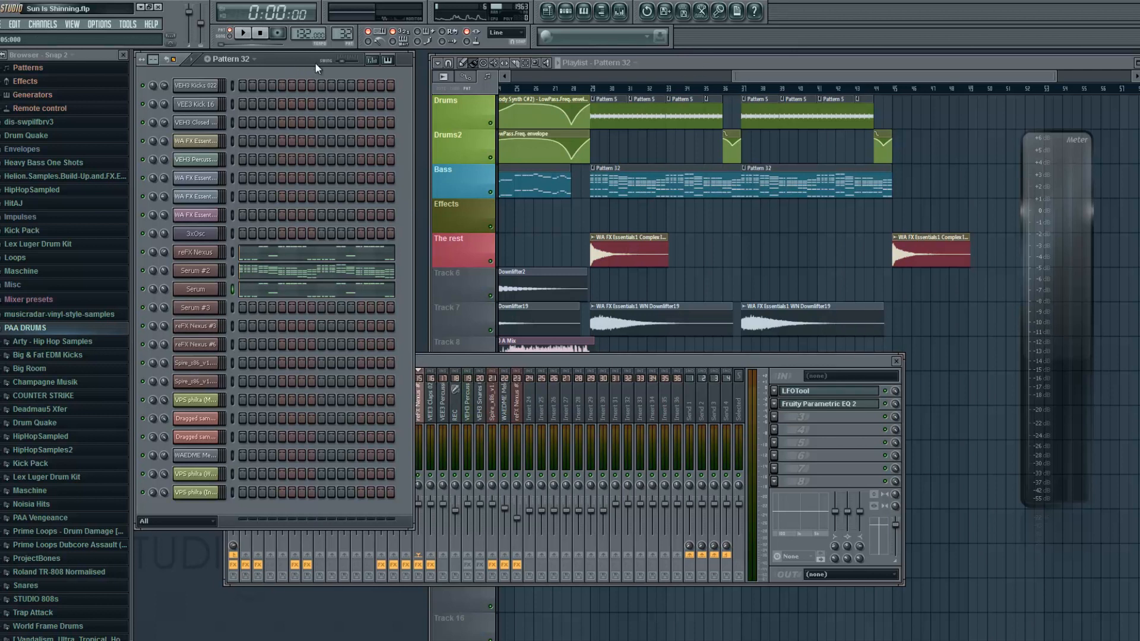
- Examine reFX Nexus's Pattern 32 notes in the piano roll and audition its keys across several octaves, removing any stray note
drag(792, 76, 780, 76)
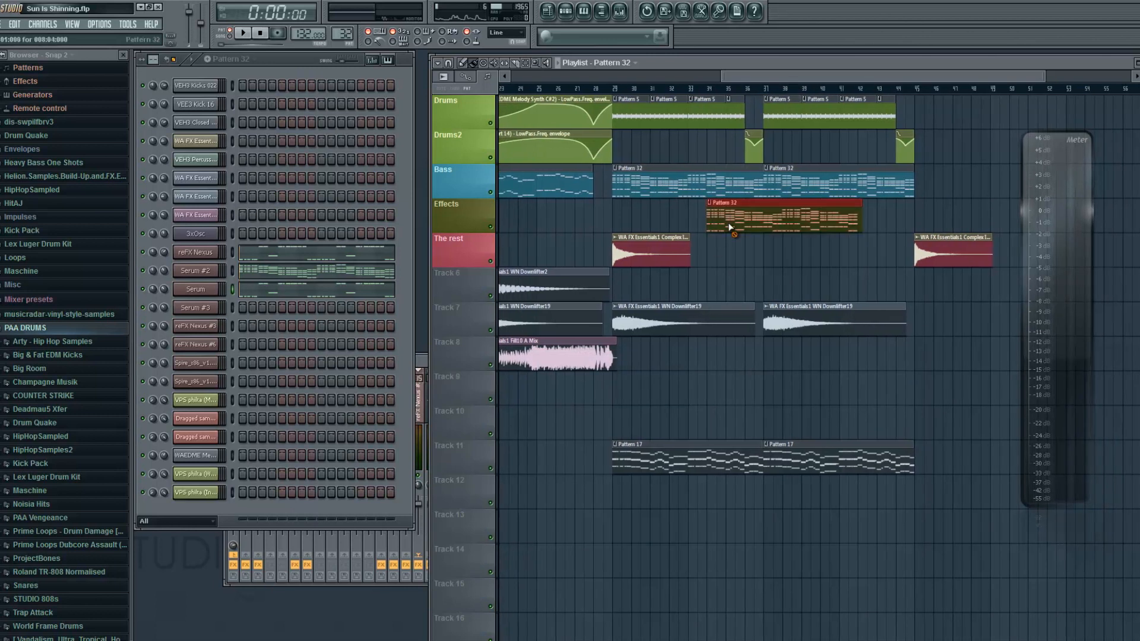
click(233, 252)
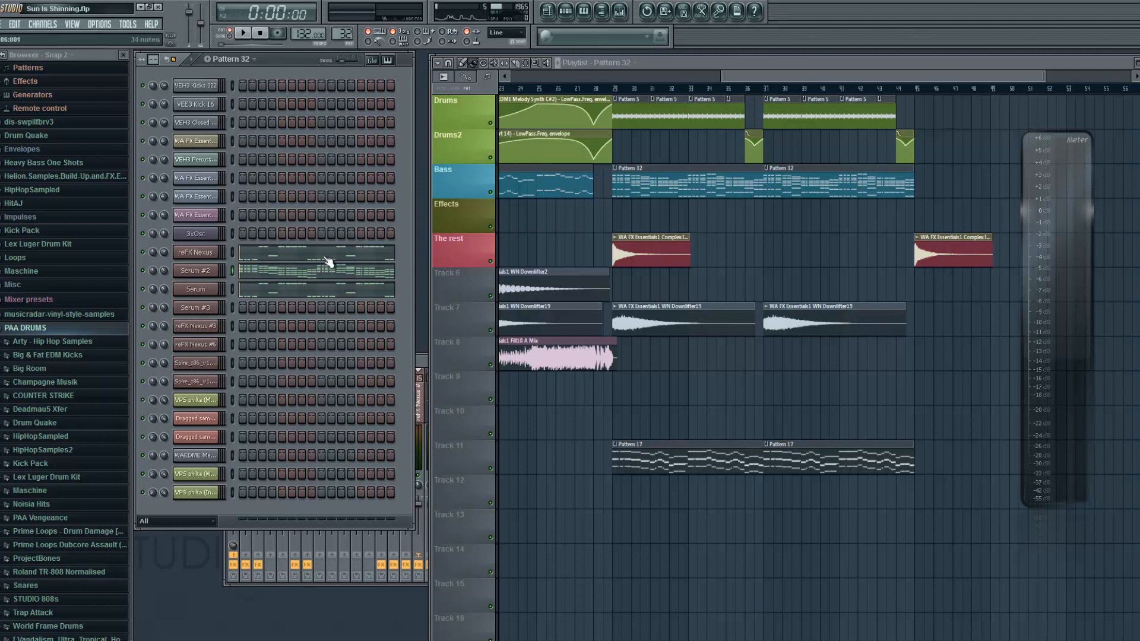
click(255, 256)
scroll(179, 342, up, 5)
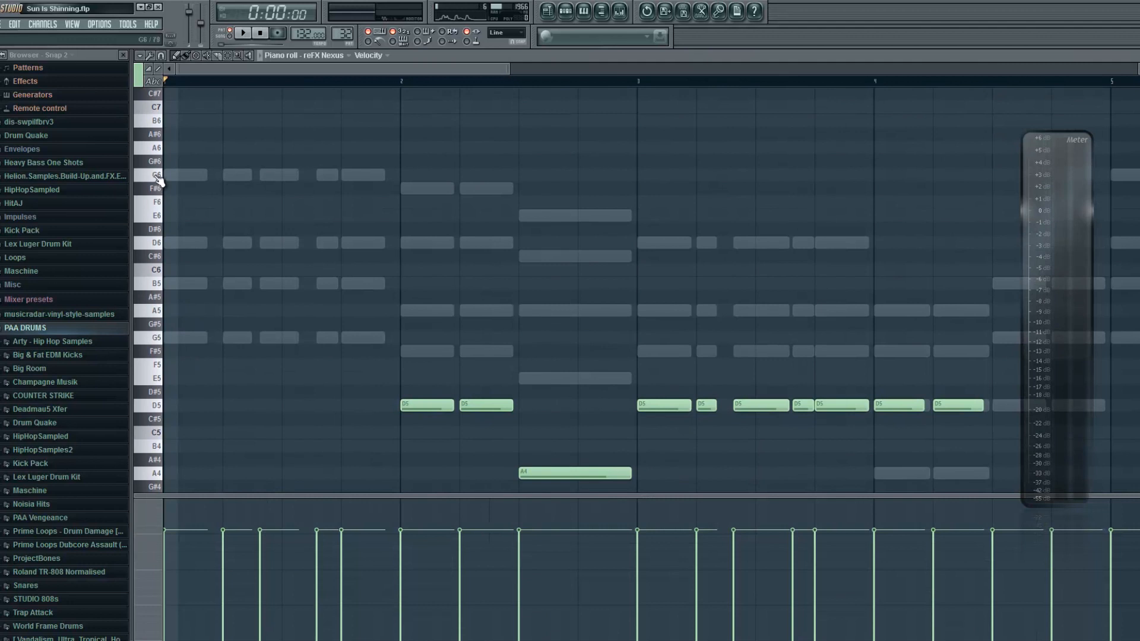
click(158, 178)
scroll(160, 158, down, 9)
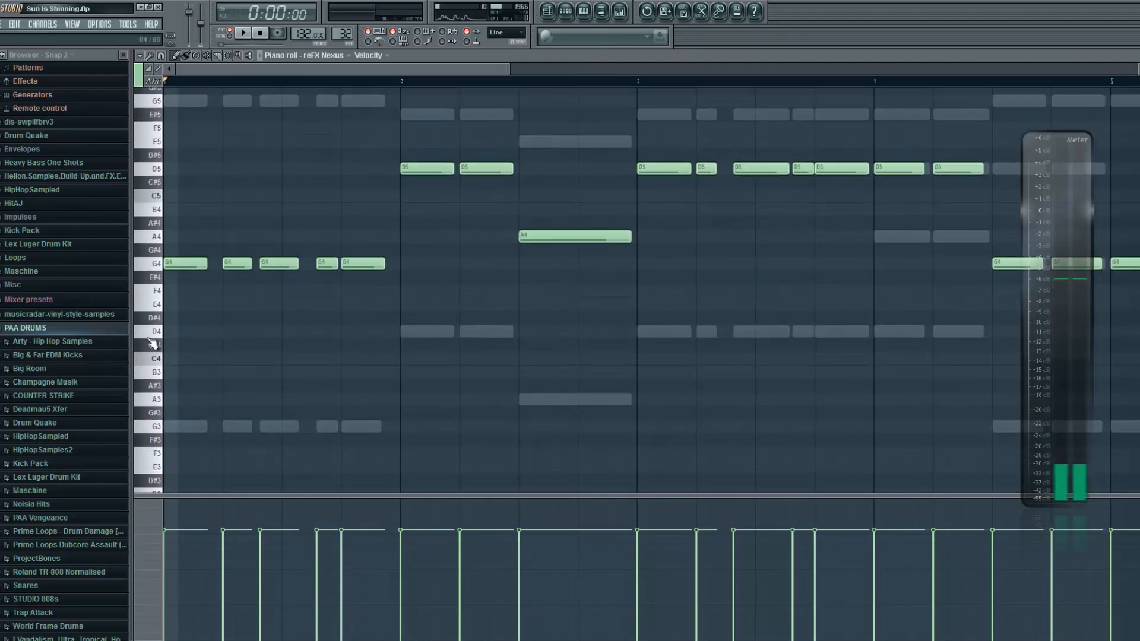
click(156, 271)
click(156, 187)
click(157, 134)
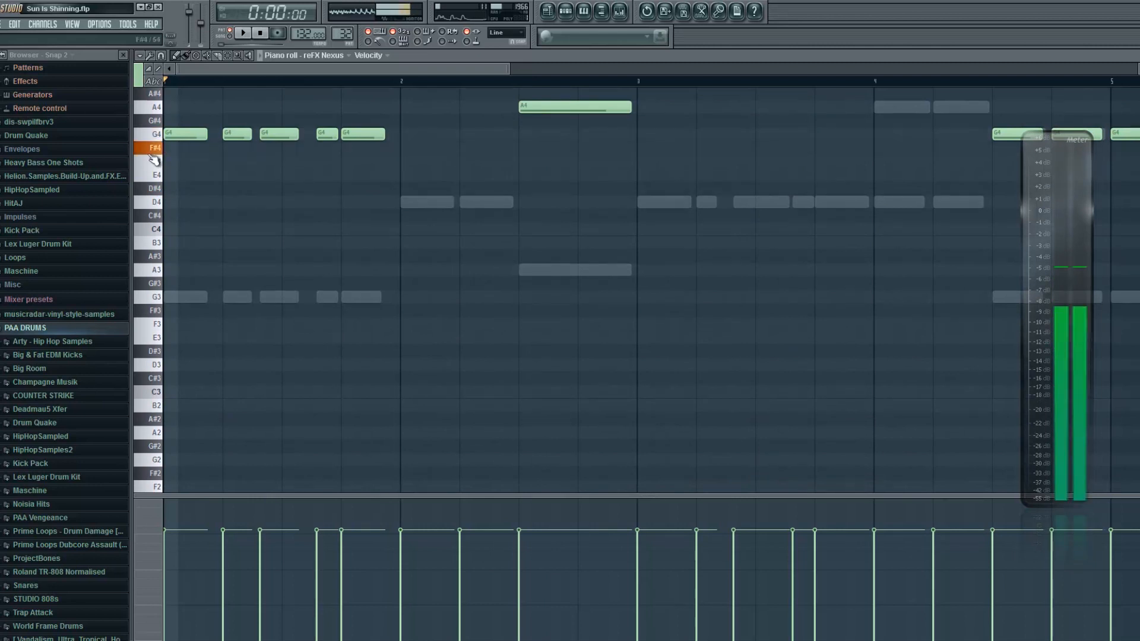
click(157, 149)
click(157, 174)
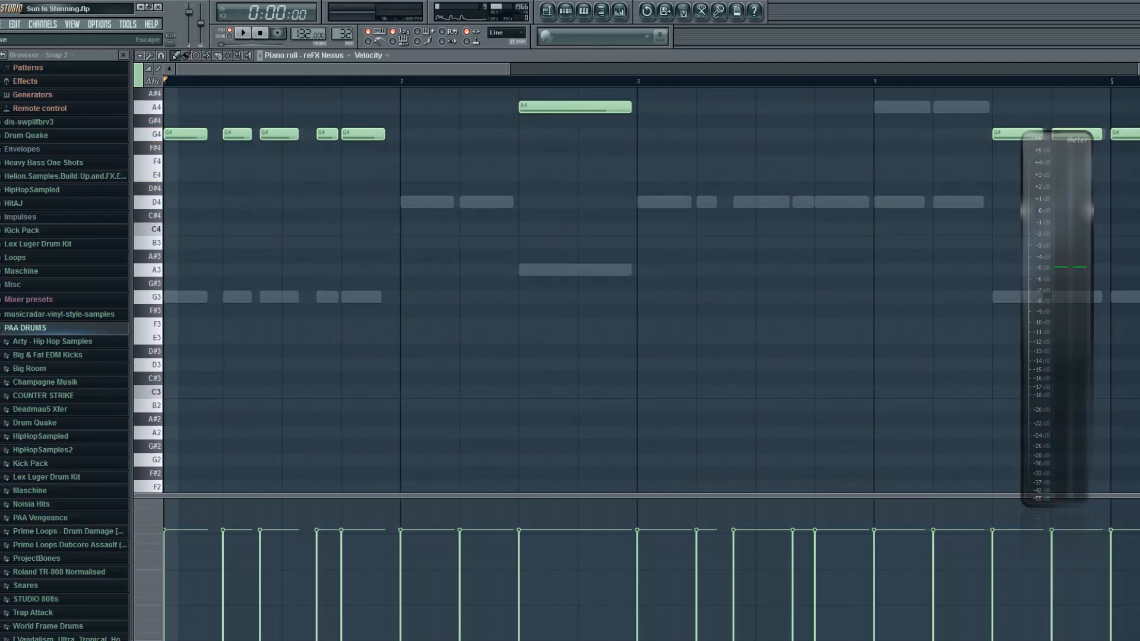
scroll(516, 206, up, 3)
click(509, 192)
right_click(508, 191)
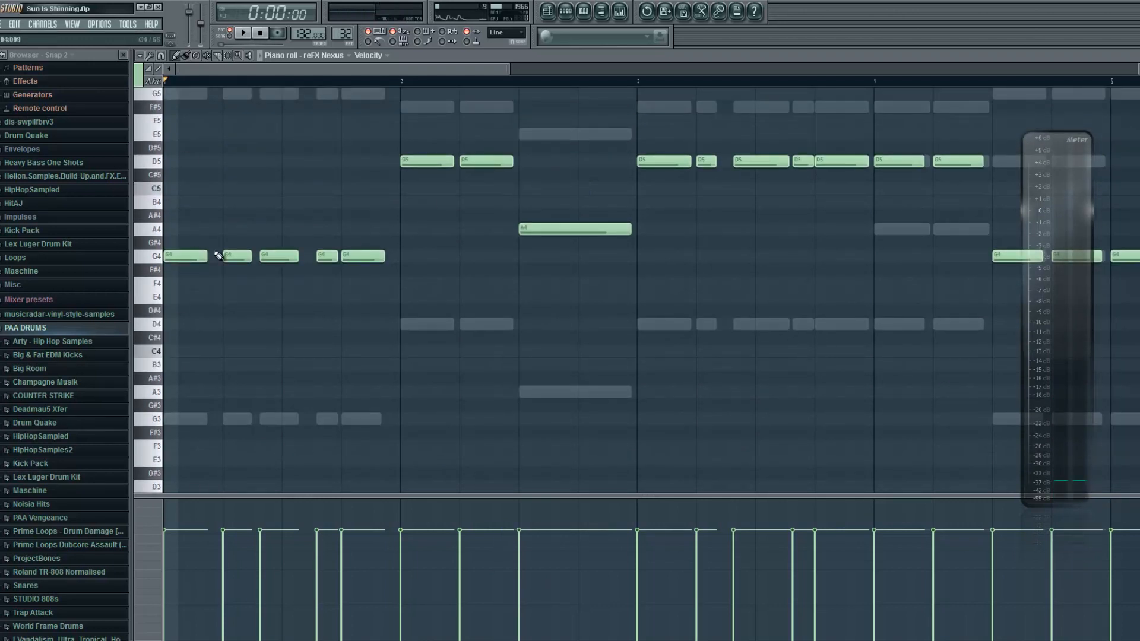
key(Escape)
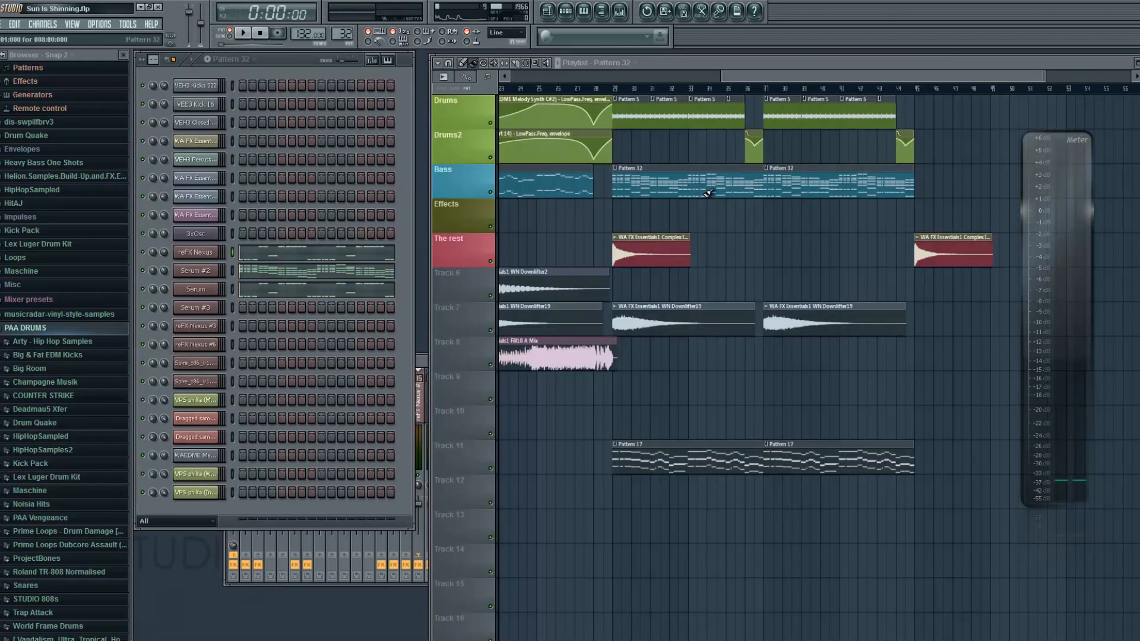
- Examine Serum #2's chord notes in the piano roll, audition G5, B5, D6 and G6, and briefly play the pattern
click(308, 263)
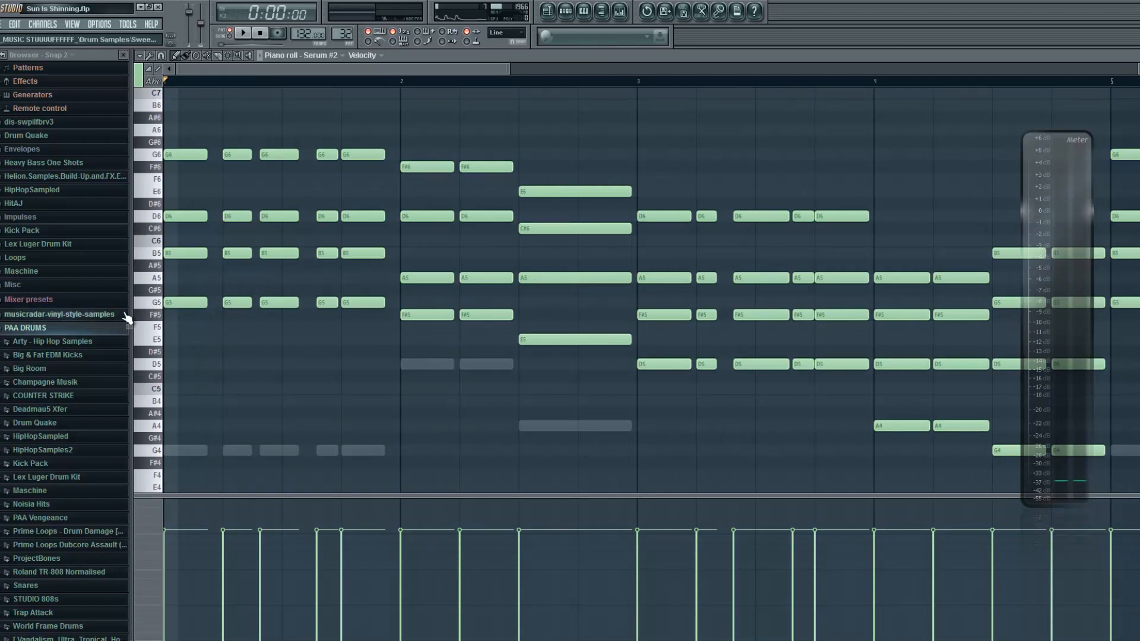
click(156, 303)
click(156, 253)
click(156, 216)
click(158, 154)
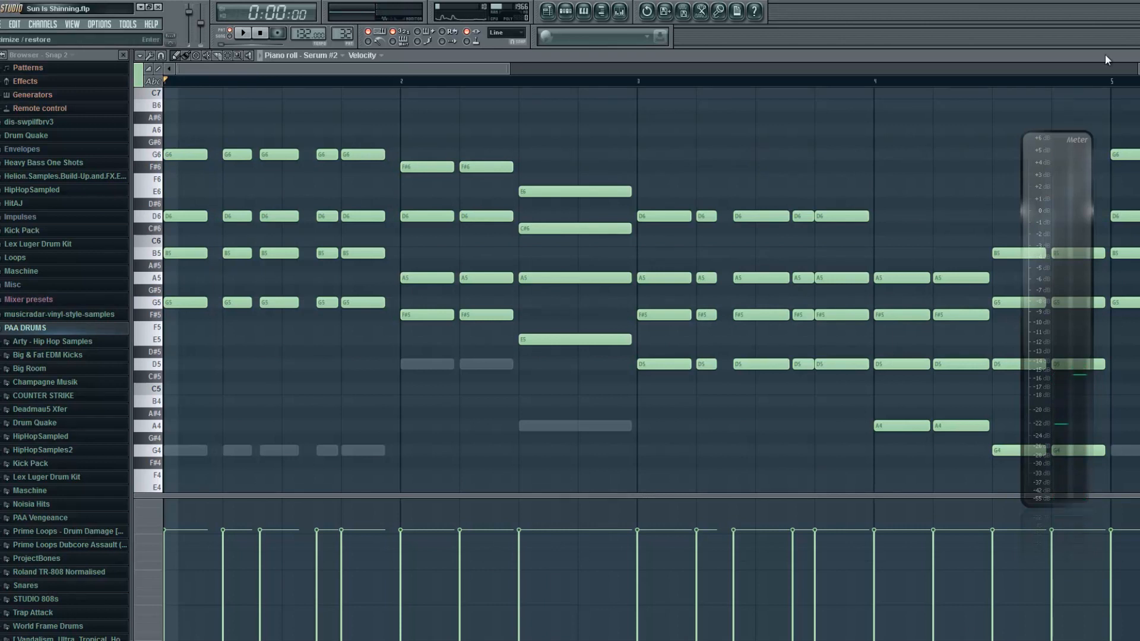
click(243, 33)
click(261, 33)
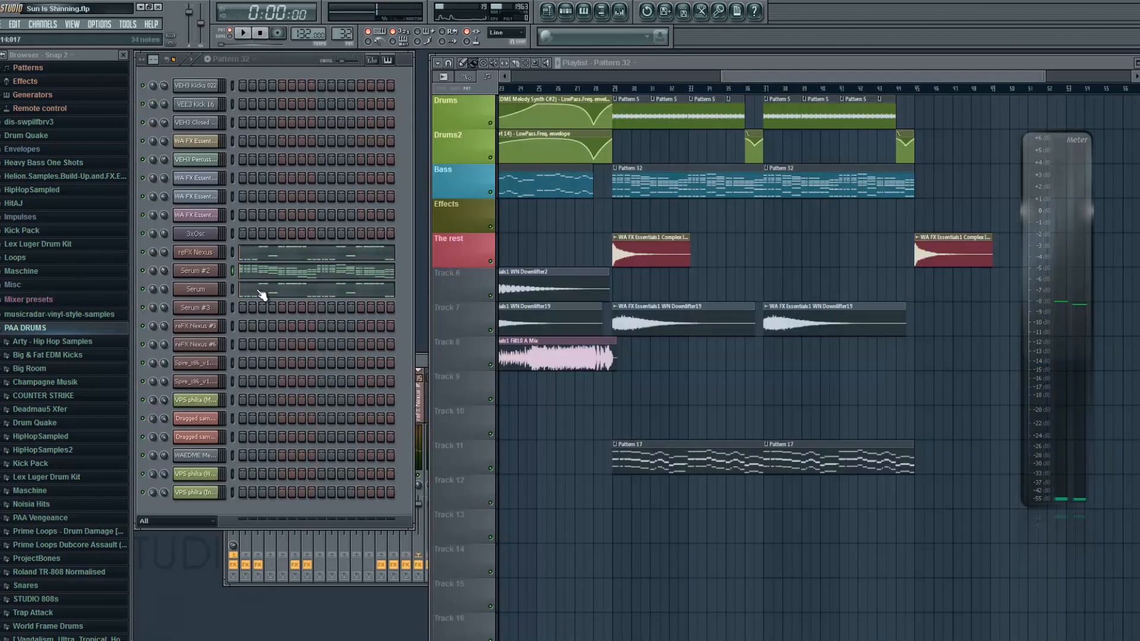
- Examine Serum's bass notes against the other layers' ghost notes in the piano roll, auditioning G keys down to G3
click(261, 292)
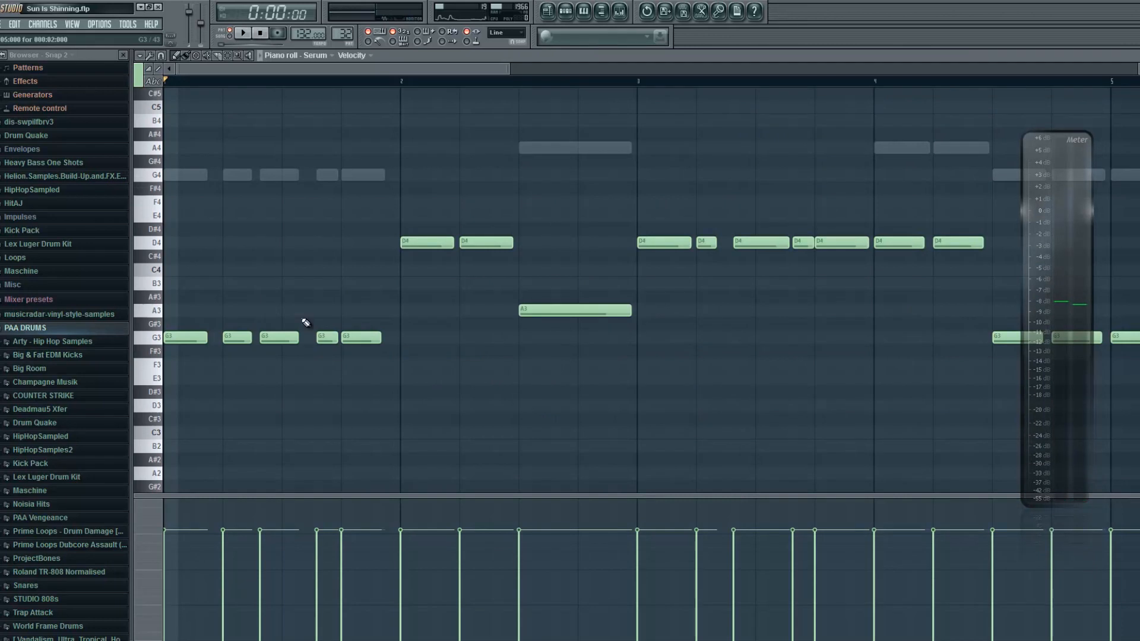
scroll(321, 183, up, 6)
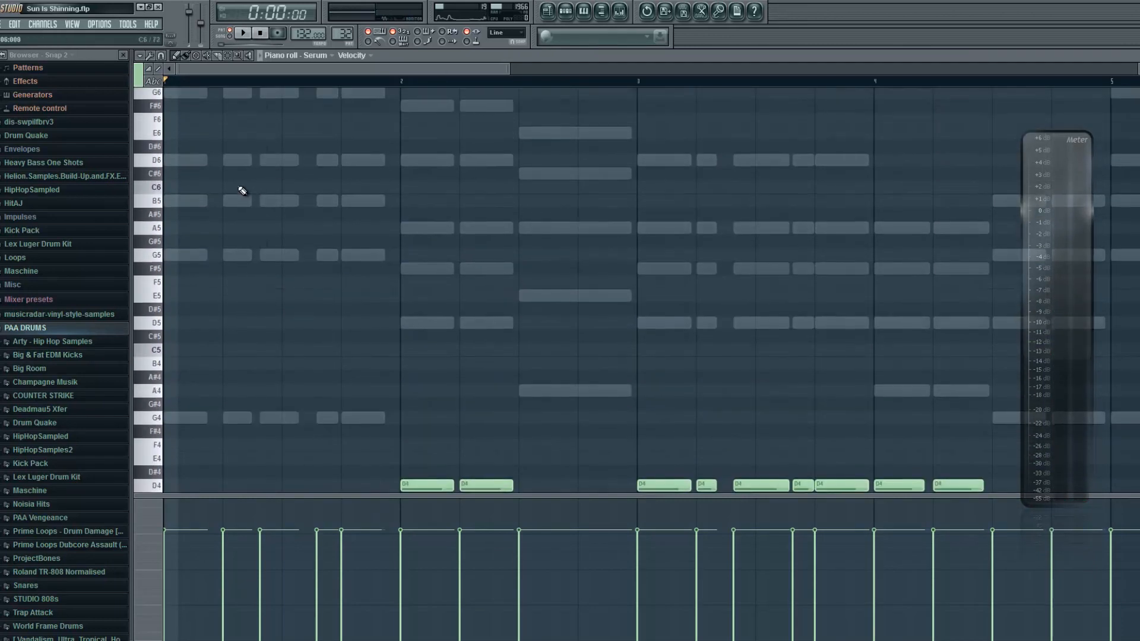
scroll(202, 231, up, 4)
scroll(171, 194, down, 4)
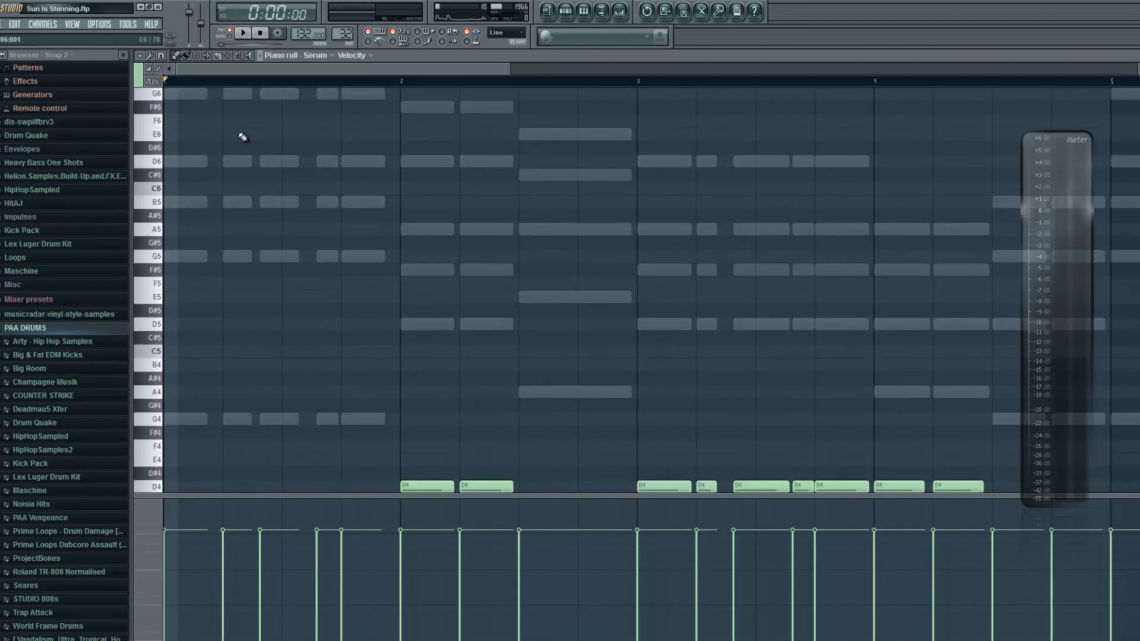
scroll(237, 137, up, 1)
scroll(182, 130, up, 1)
click(159, 139)
scroll(159, 154, down, 4)
click(158, 176)
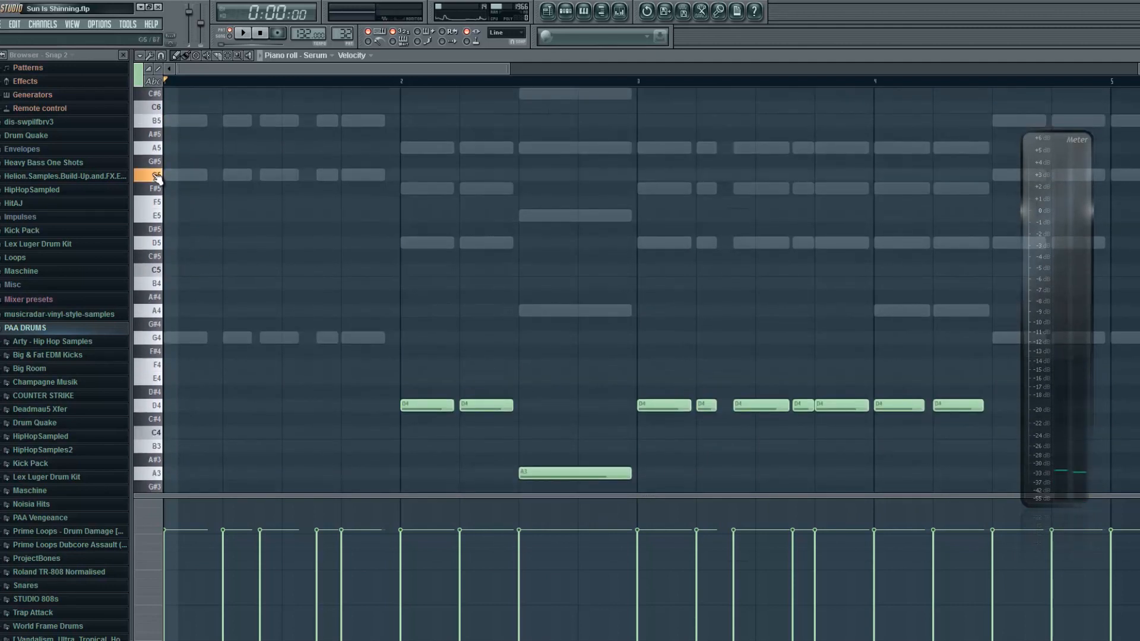
scroll(198, 353, down, 3)
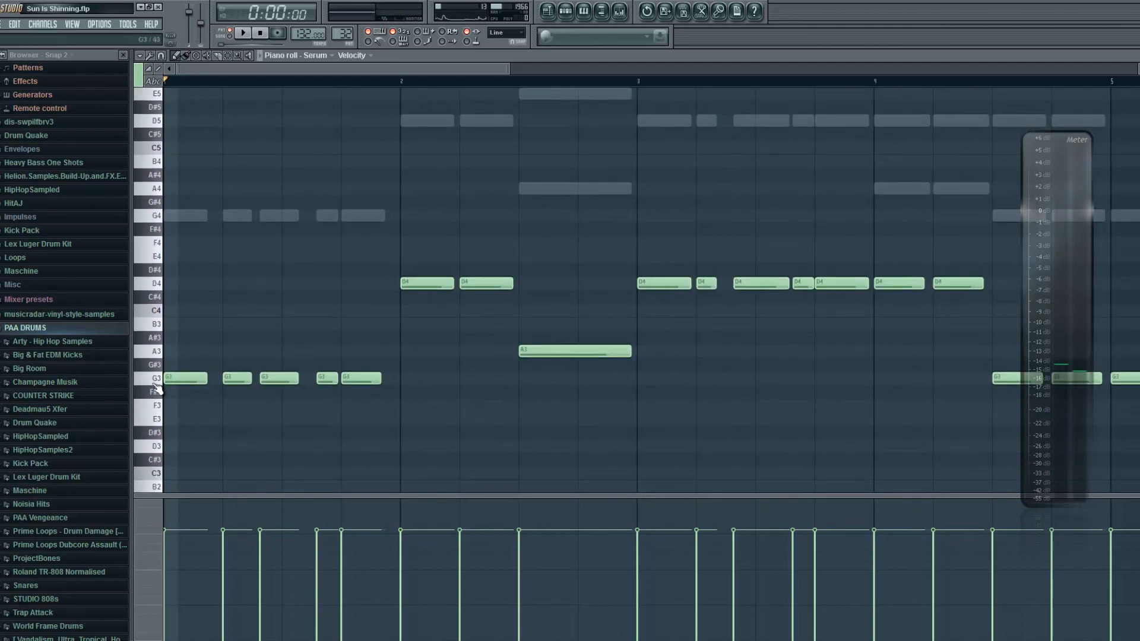
click(155, 380)
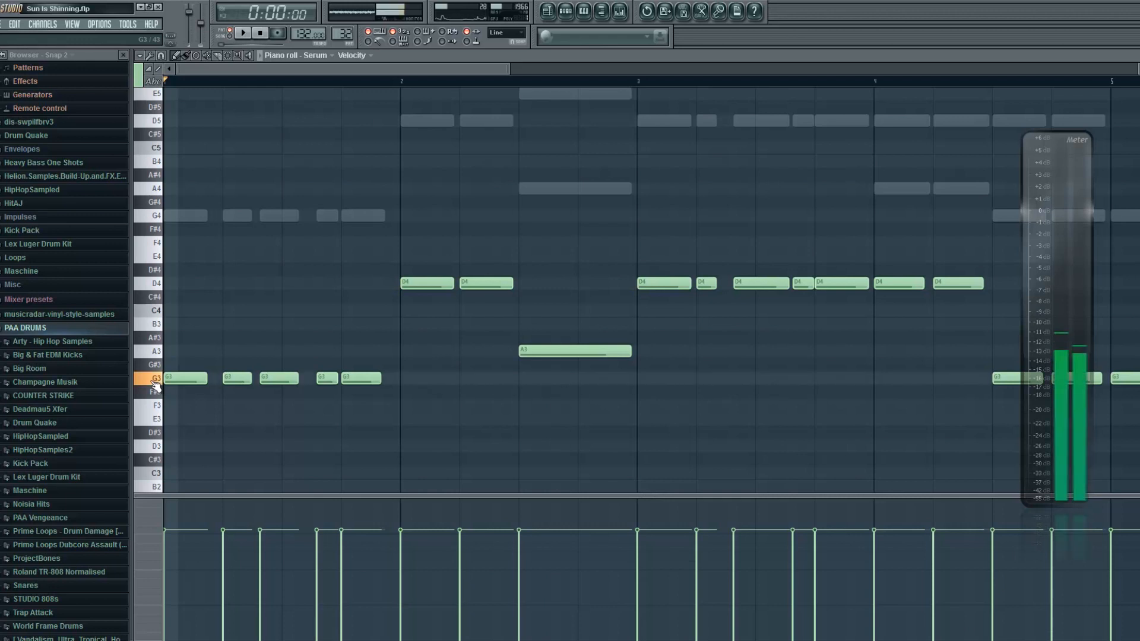
click(1132, 55)
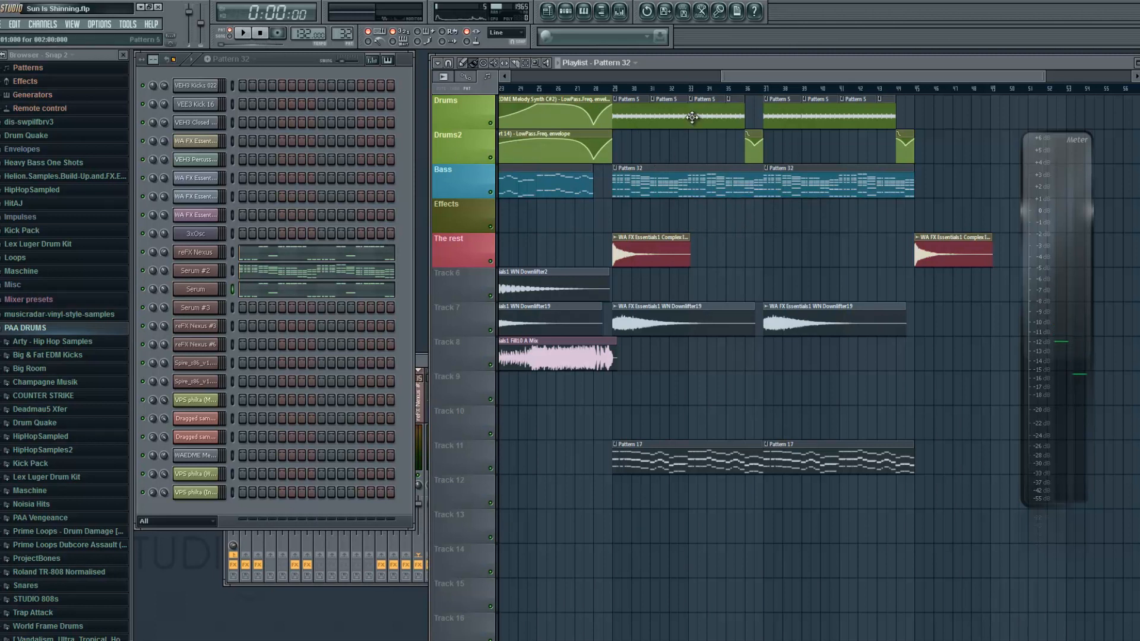
- Play Pattern 32 with all layers while checking their levels in the mixer, then hide the mixer
click(253, 32)
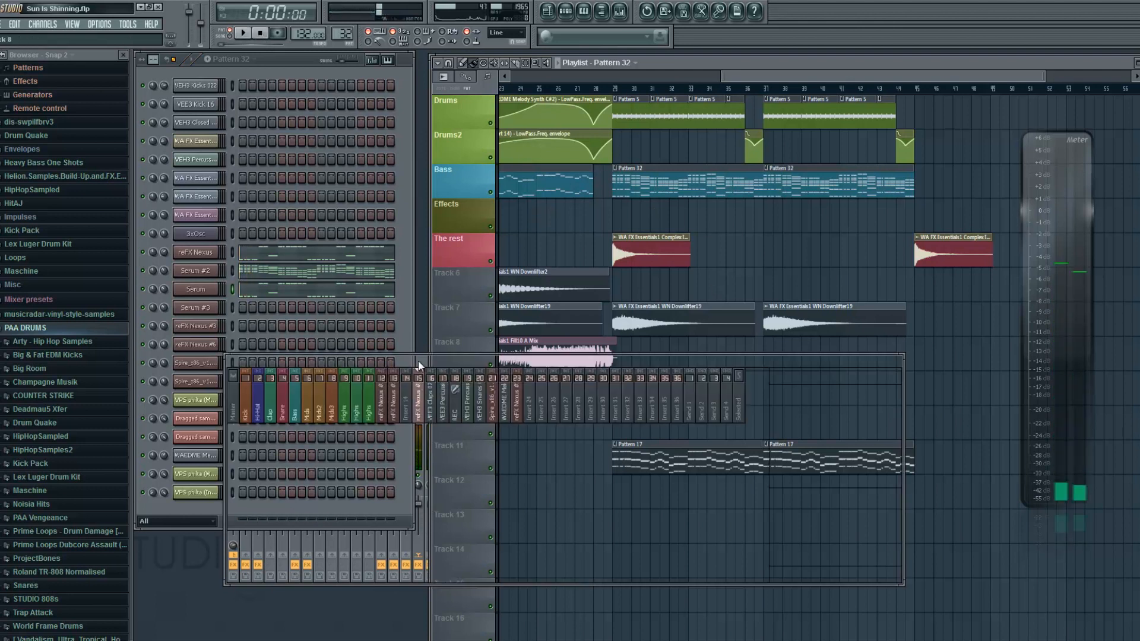
click(418, 362)
click(245, 34)
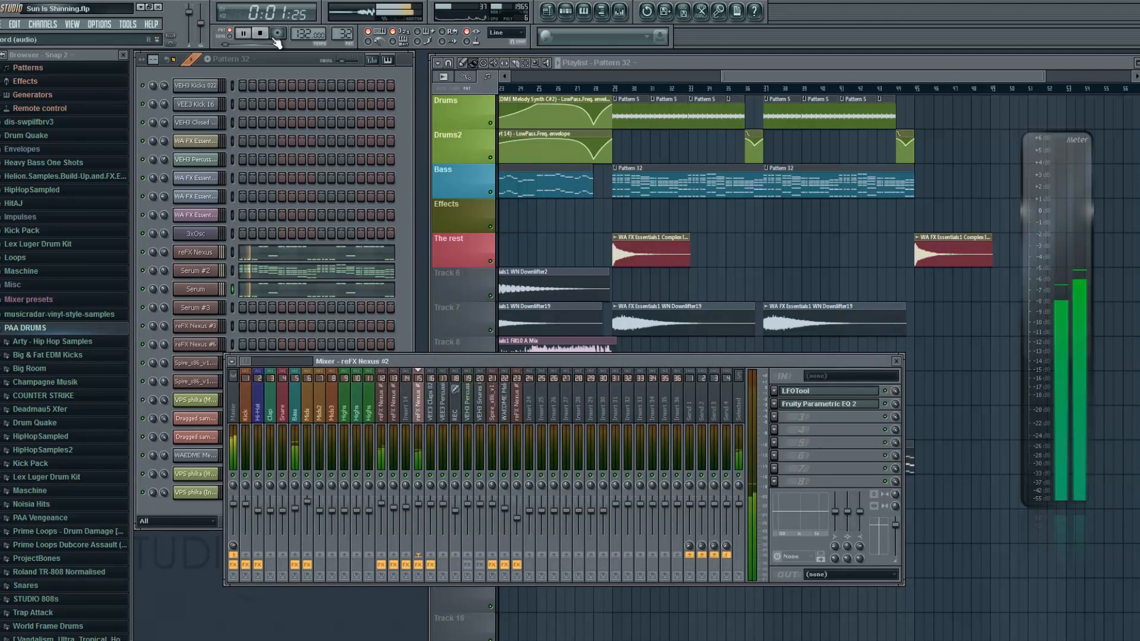
key(F9)
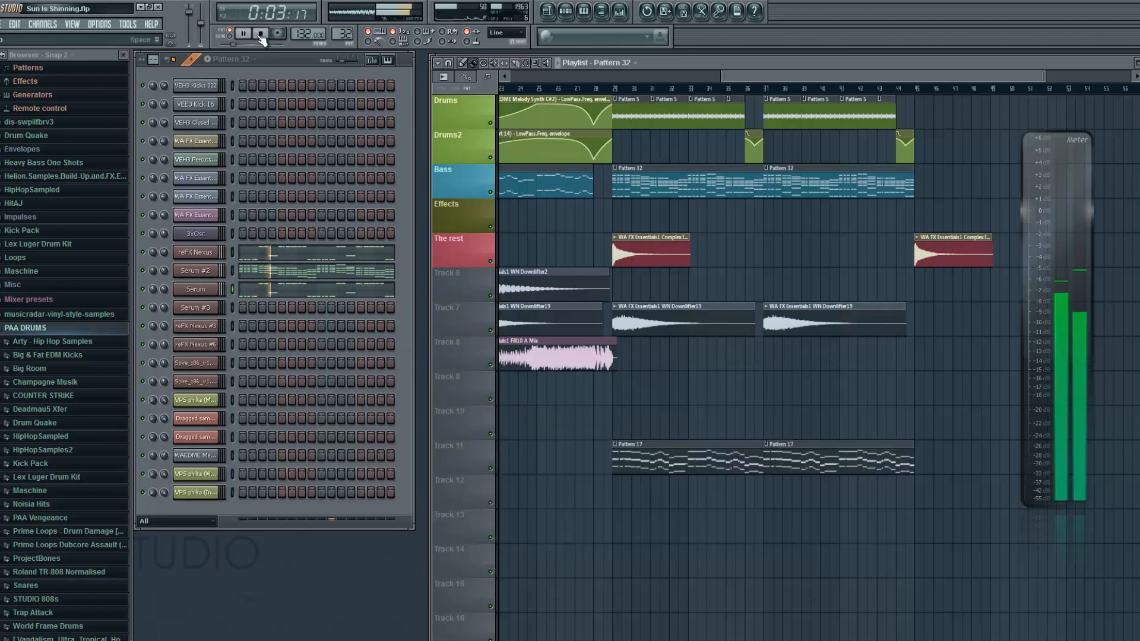
click(260, 34)
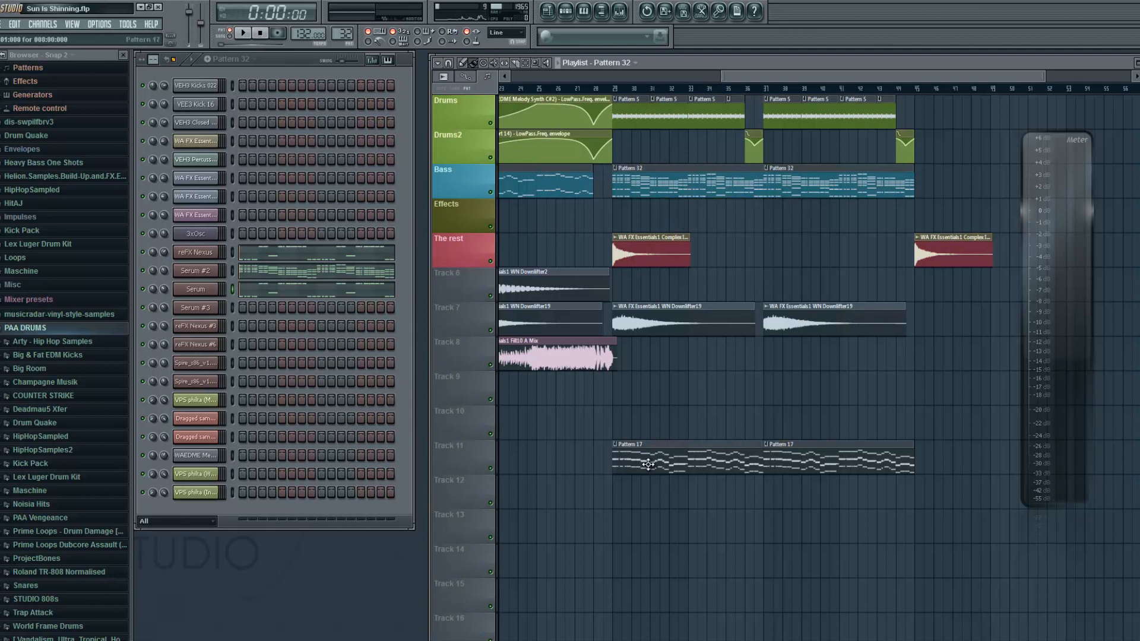
- Open Pattern 17 from Track 11 in the playlist and briefly play the melody with its layers
double_click(649, 464)
key(Escape)
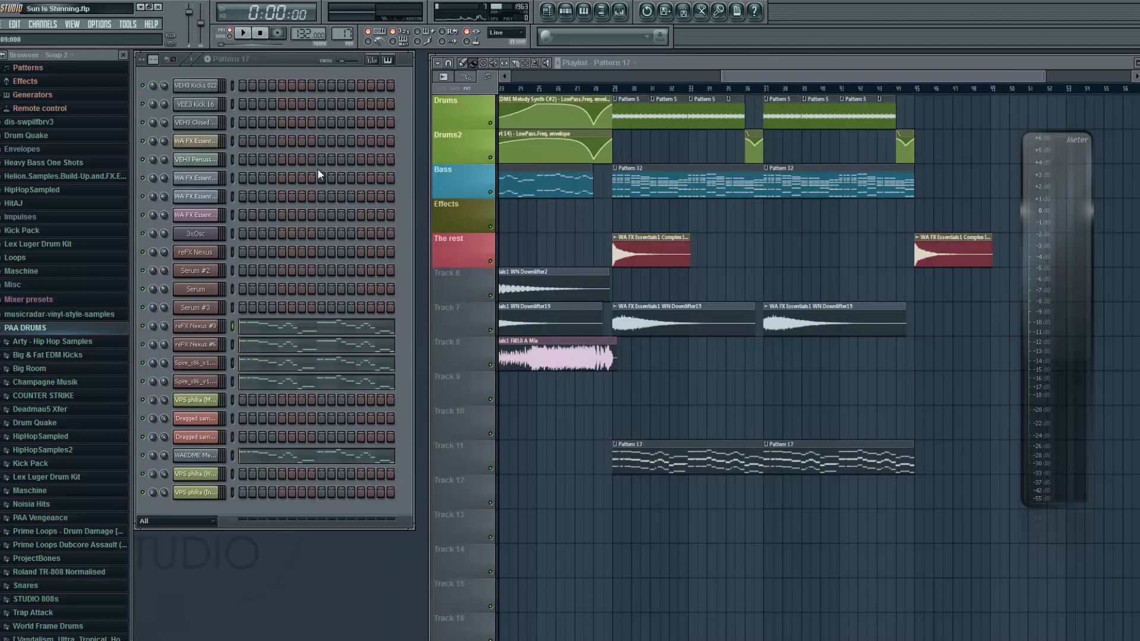
click(243, 33)
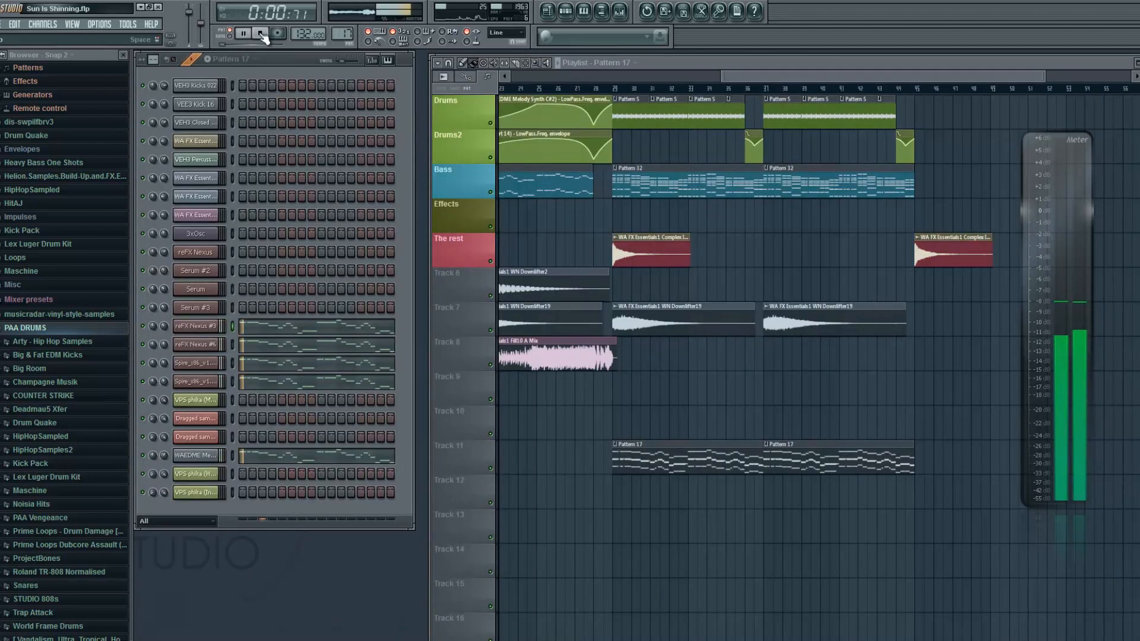
click(261, 34)
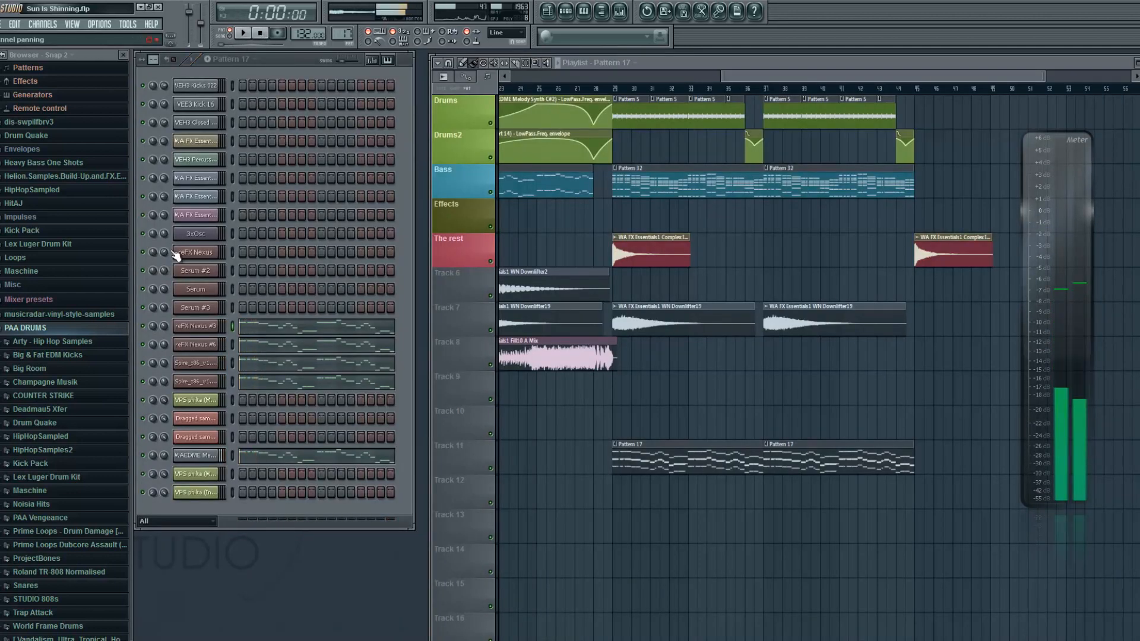
- Solo reFX Nexus #3 and play Pattern 17 while checking Insert 14 in the mixer, then hide the mixer
right_click(143, 328)
click(156, 334)
click(144, 345)
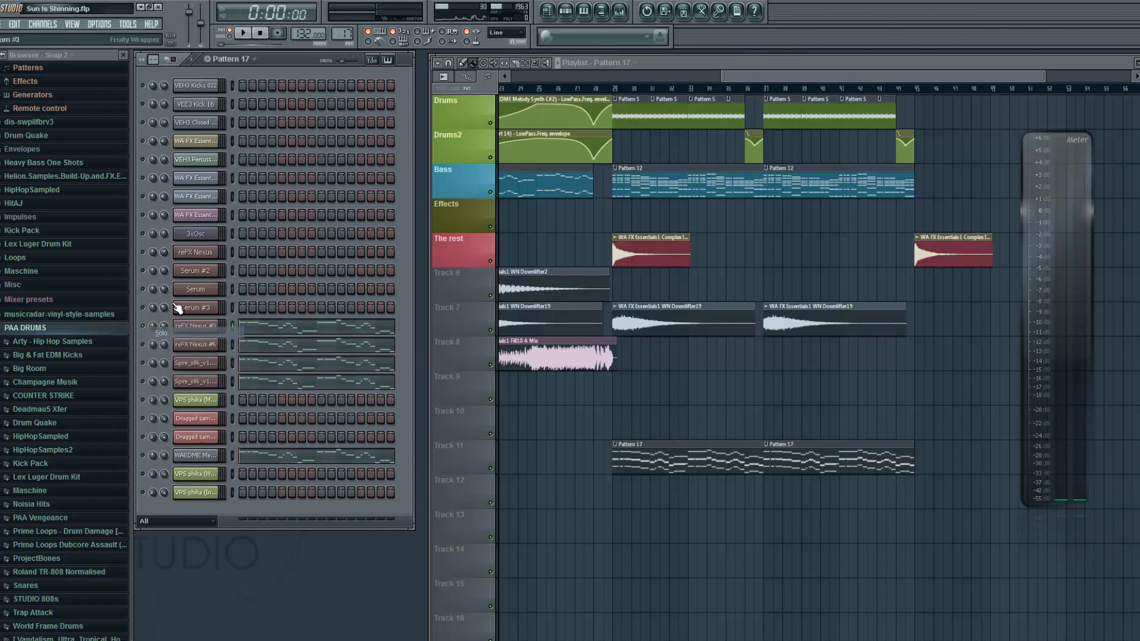
click(248, 34)
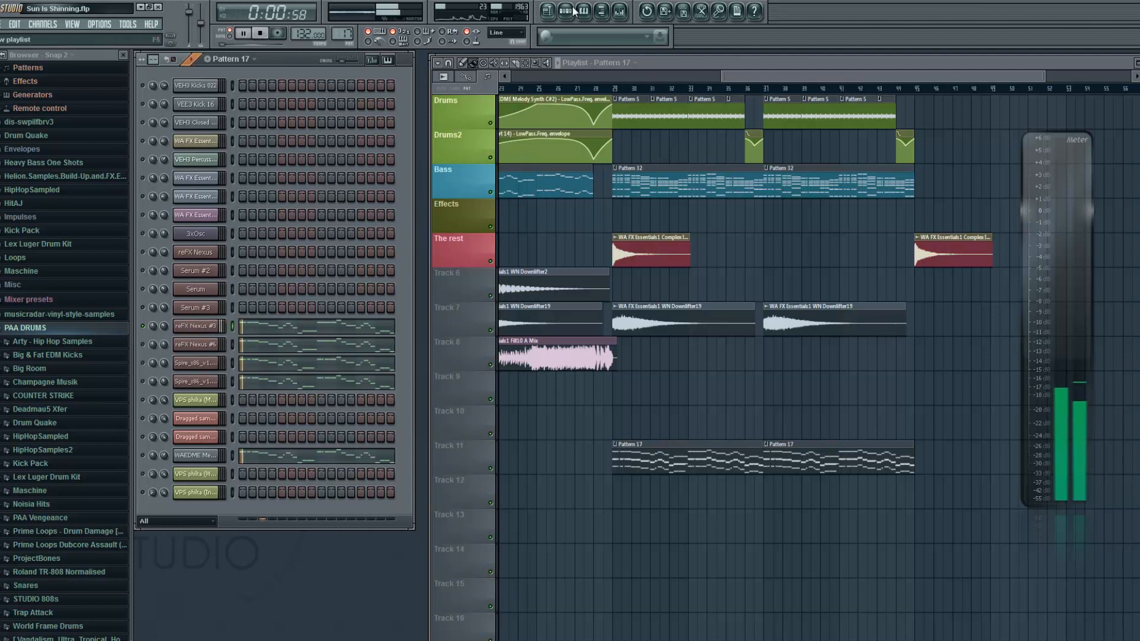
click(619, 11)
click(407, 392)
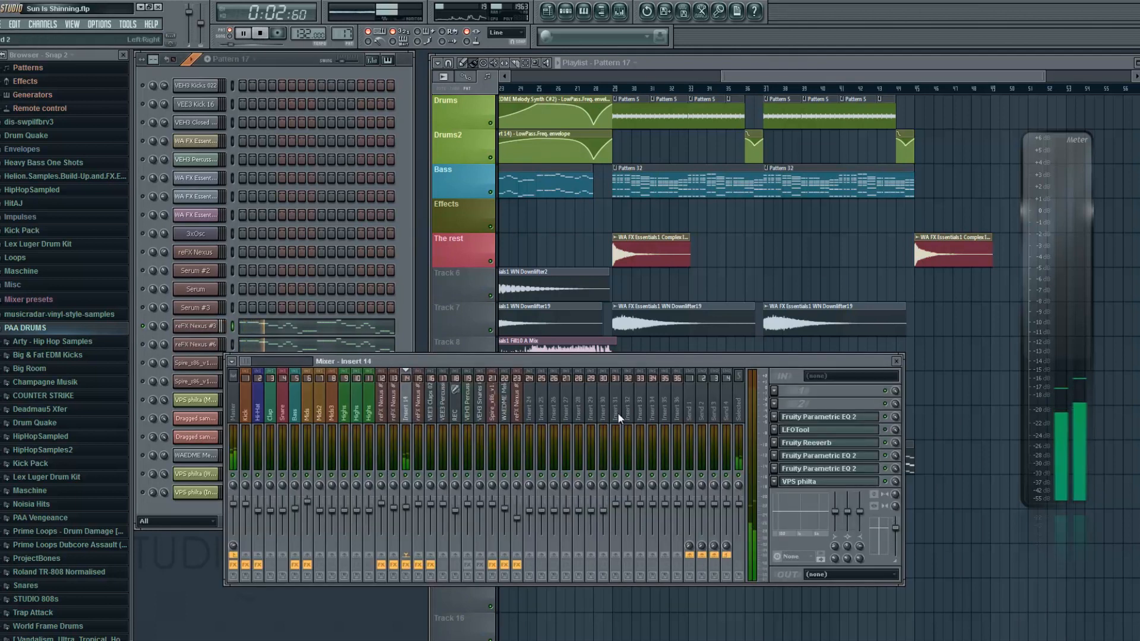
click(260, 34)
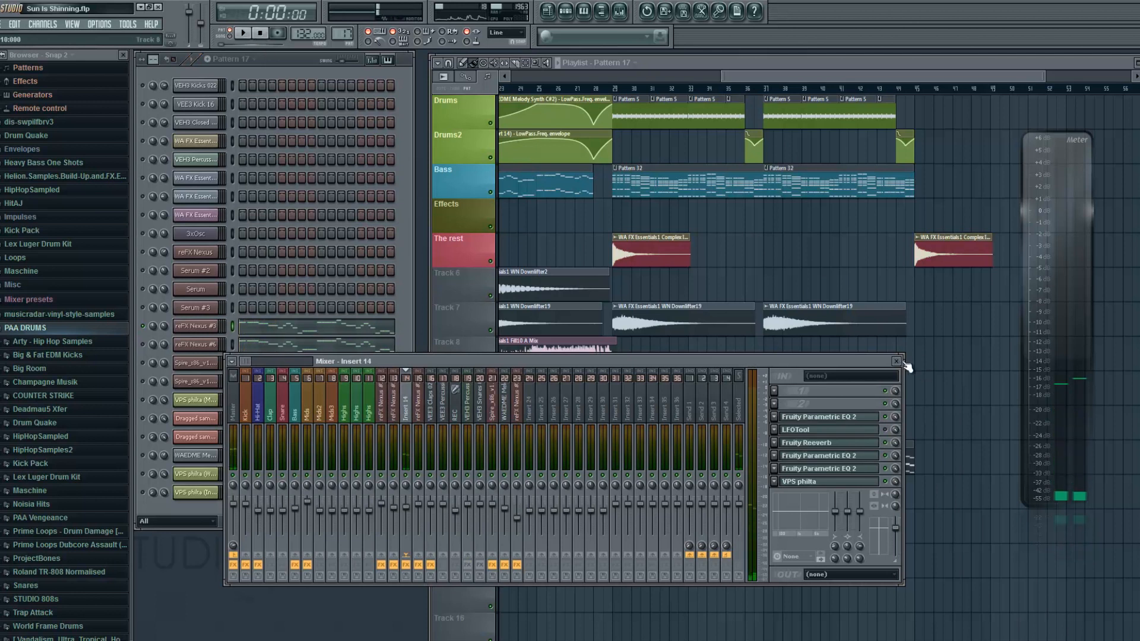
click(897, 361)
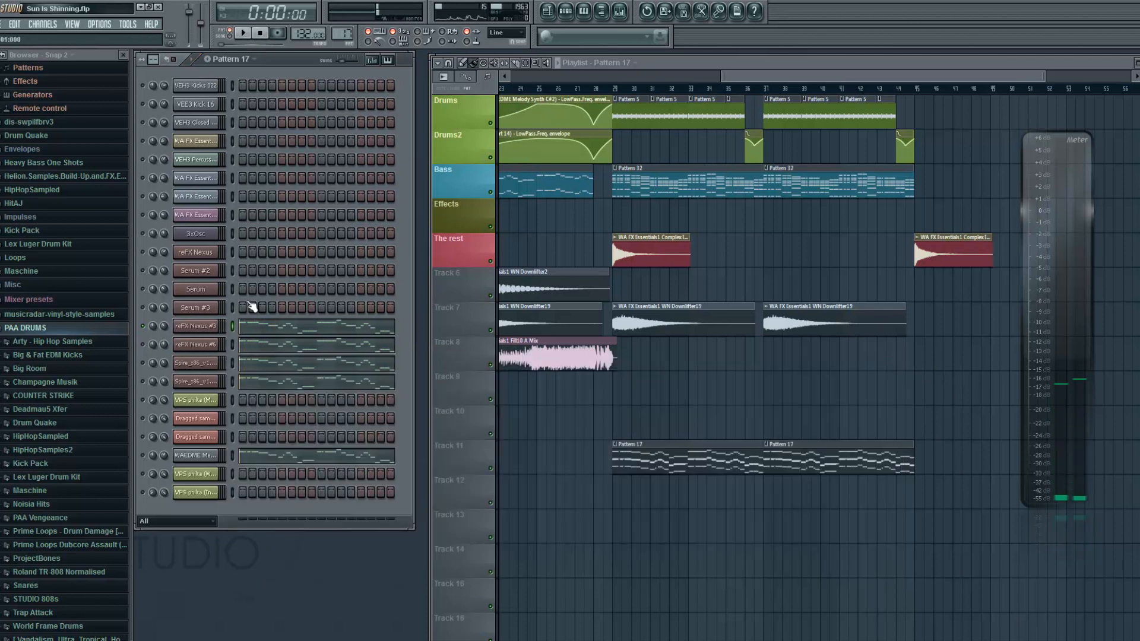
- Enable reFX Nexus #6 alongside reFX Nexus #3, play Pattern 17, and replay it with the mixer shown
click(143, 345)
click(242, 34)
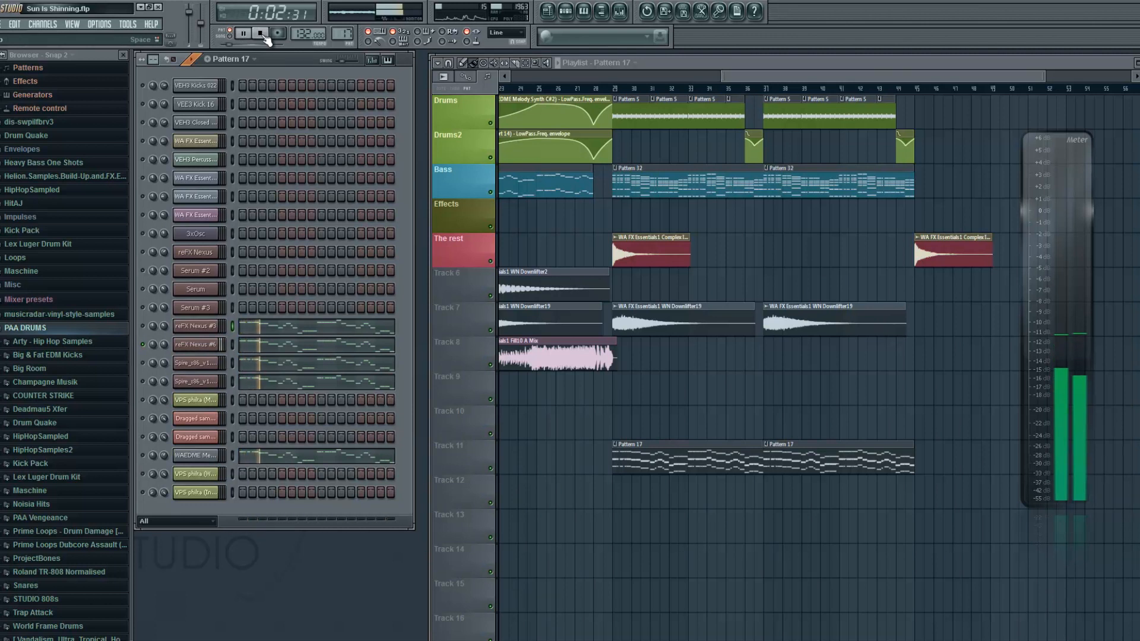
click(261, 34)
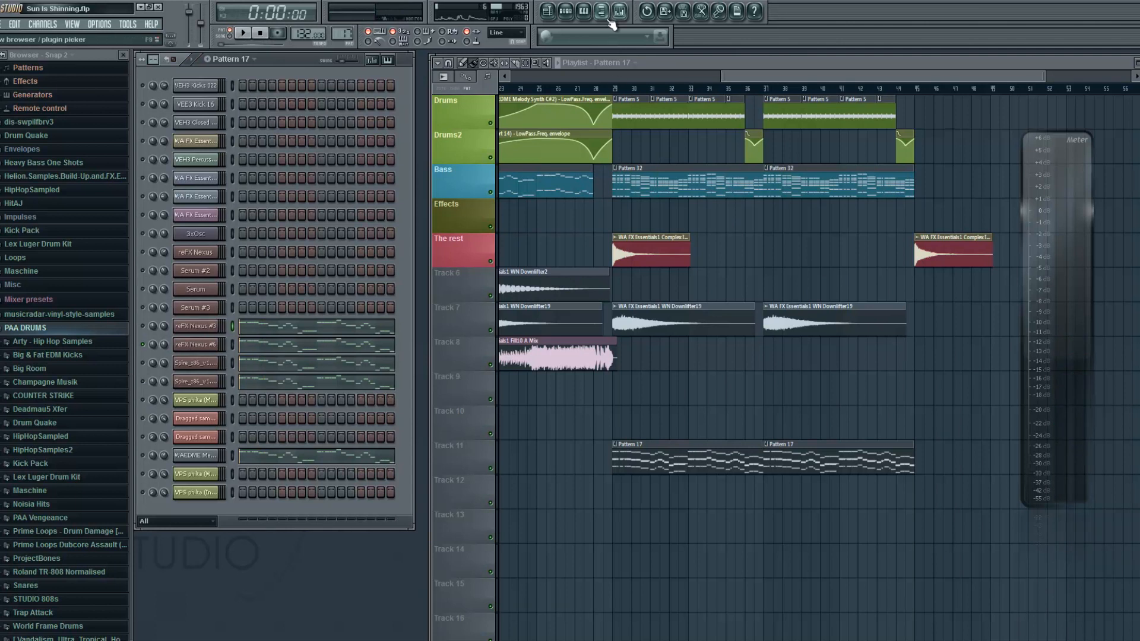
click(619, 10)
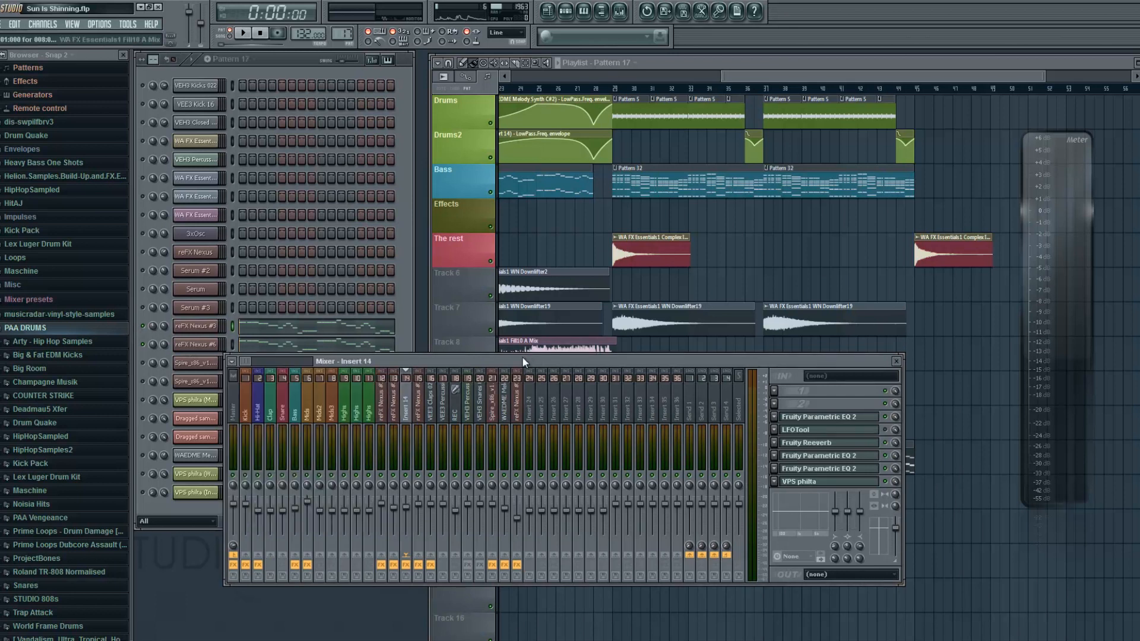
click(243, 33)
click(260, 34)
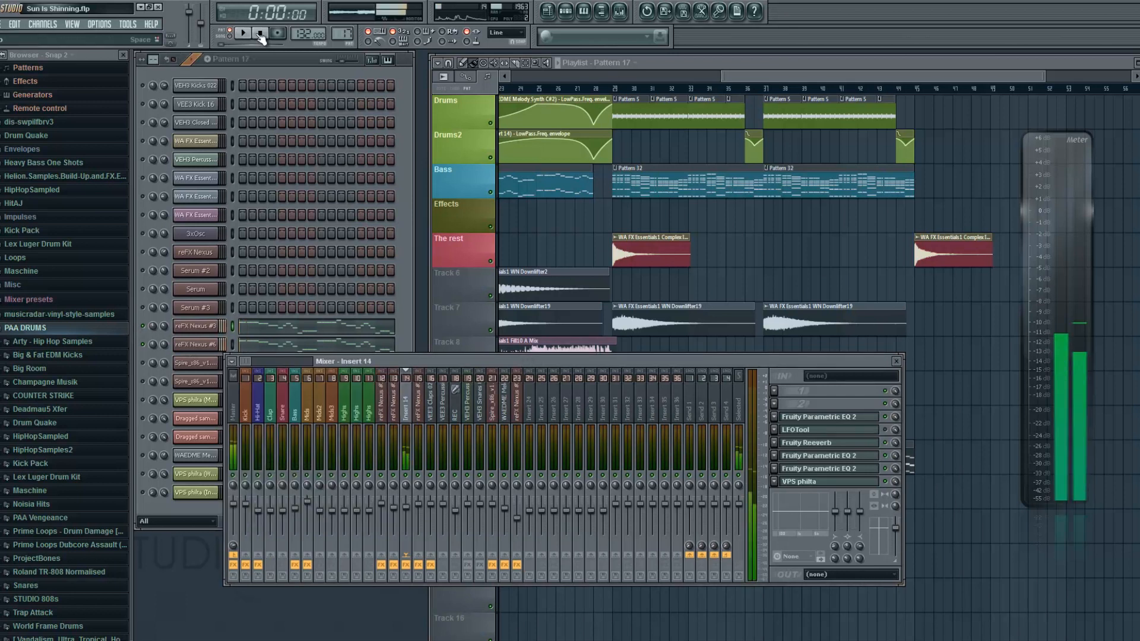
- Examine the low-cut curve in Insert 14's first Fruity Parametric EQ 2 and the Fruity Reeverb settings on the same insert
click(840, 418)
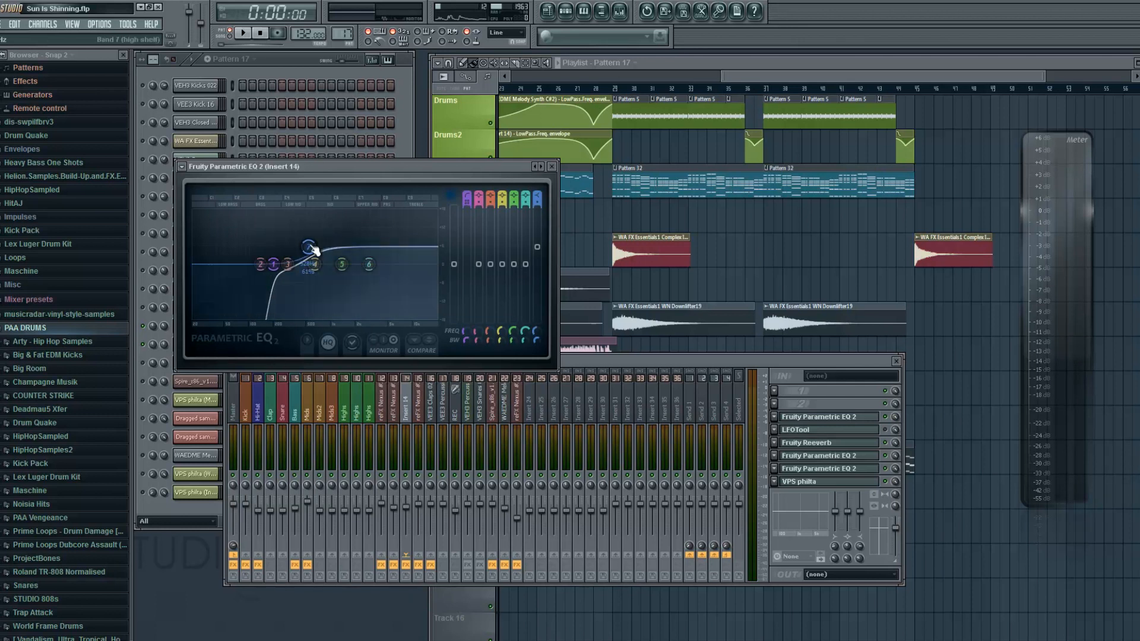
click(552, 167)
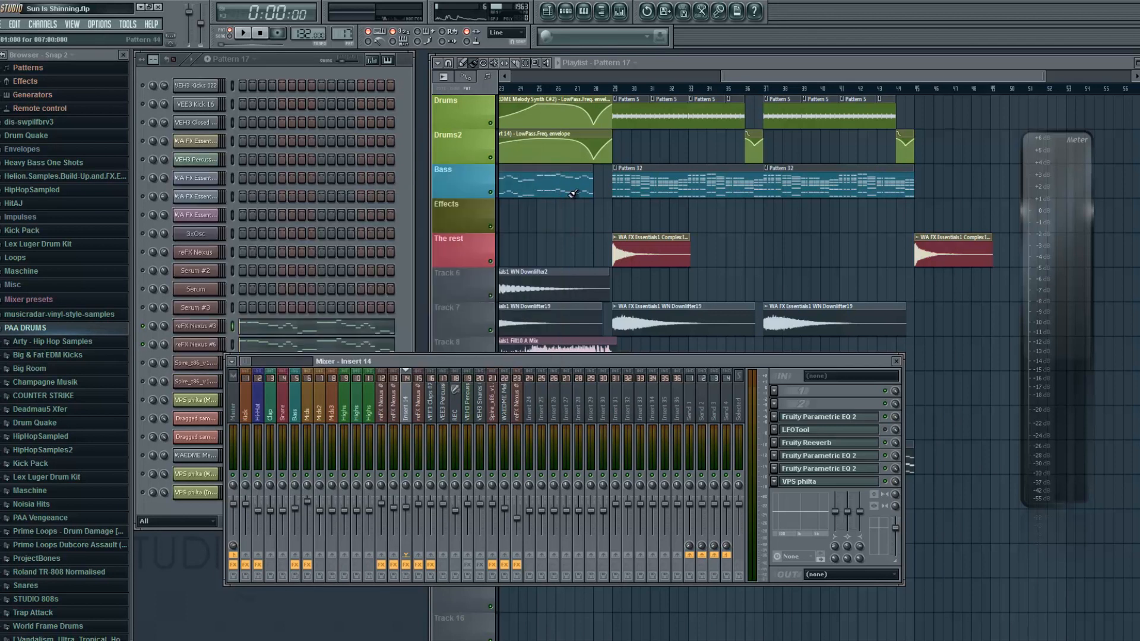
click(822, 444)
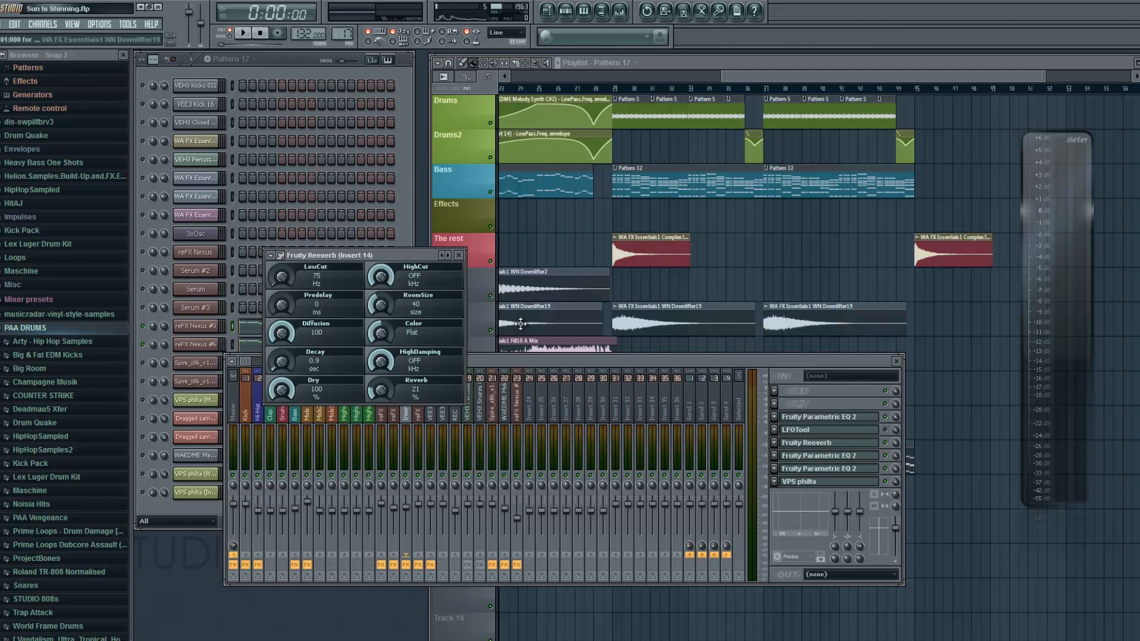
click(294, 58)
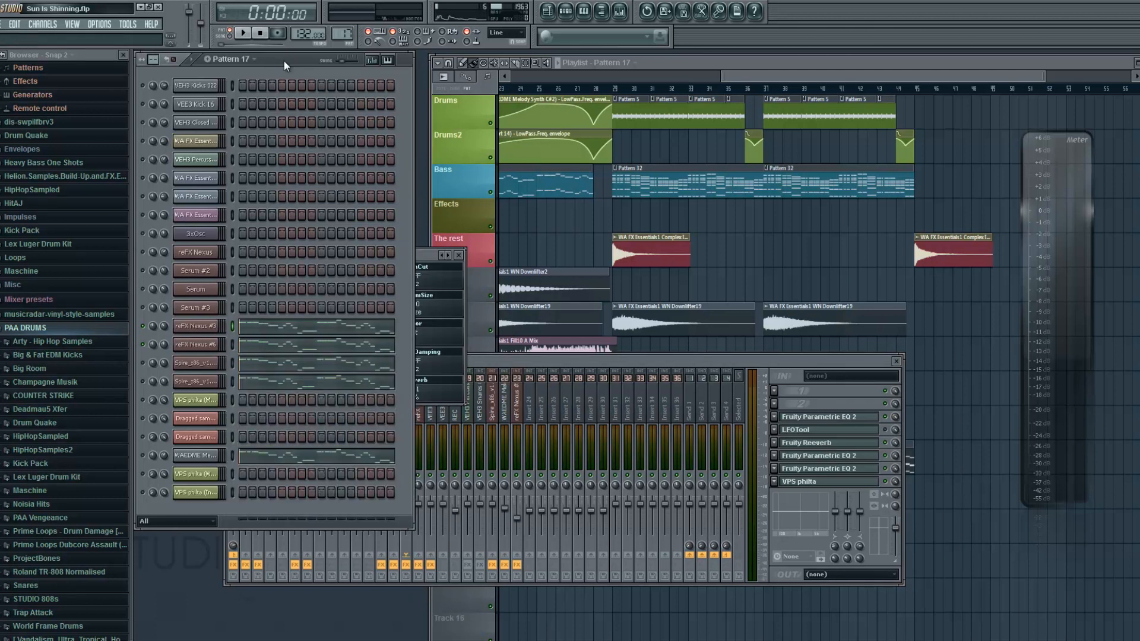
- Solo reFX Nexus #3 and play Pattern 17 twice to compare its sound with Insert 14's Fruity Reeverb bypassed and enabled
right_click(142, 328)
click(143, 339)
click(885, 443)
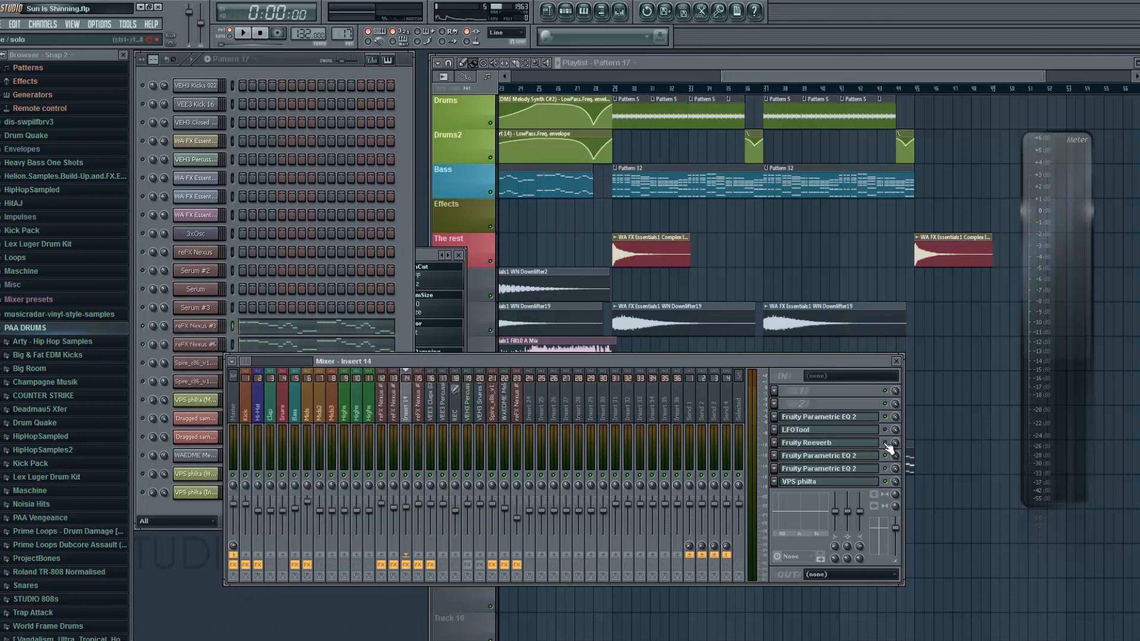
click(244, 34)
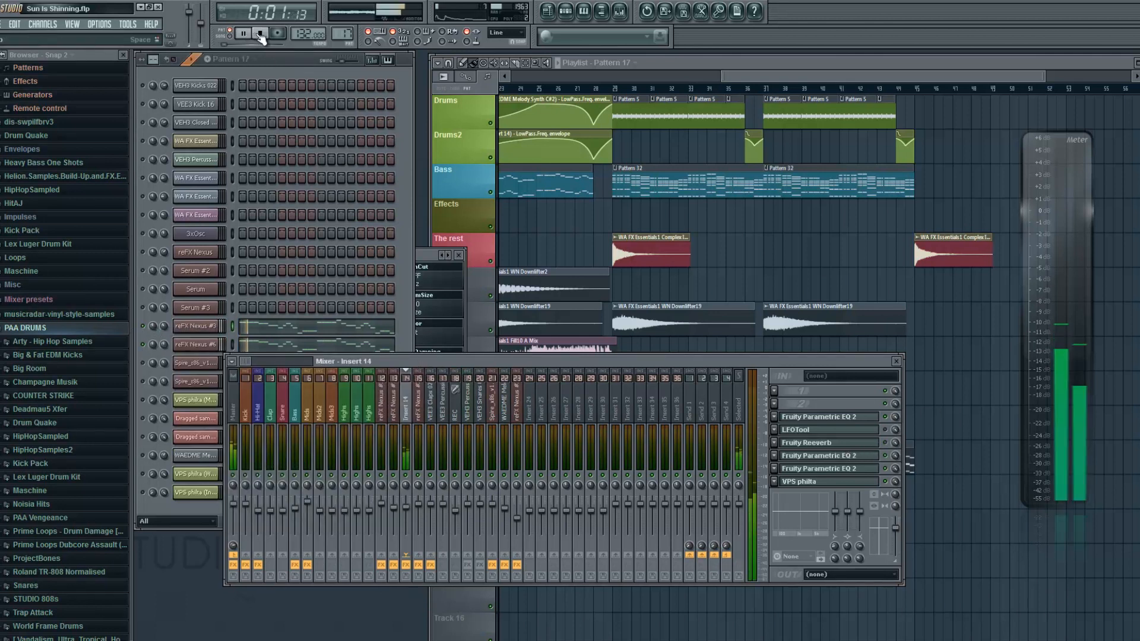
click(260, 36)
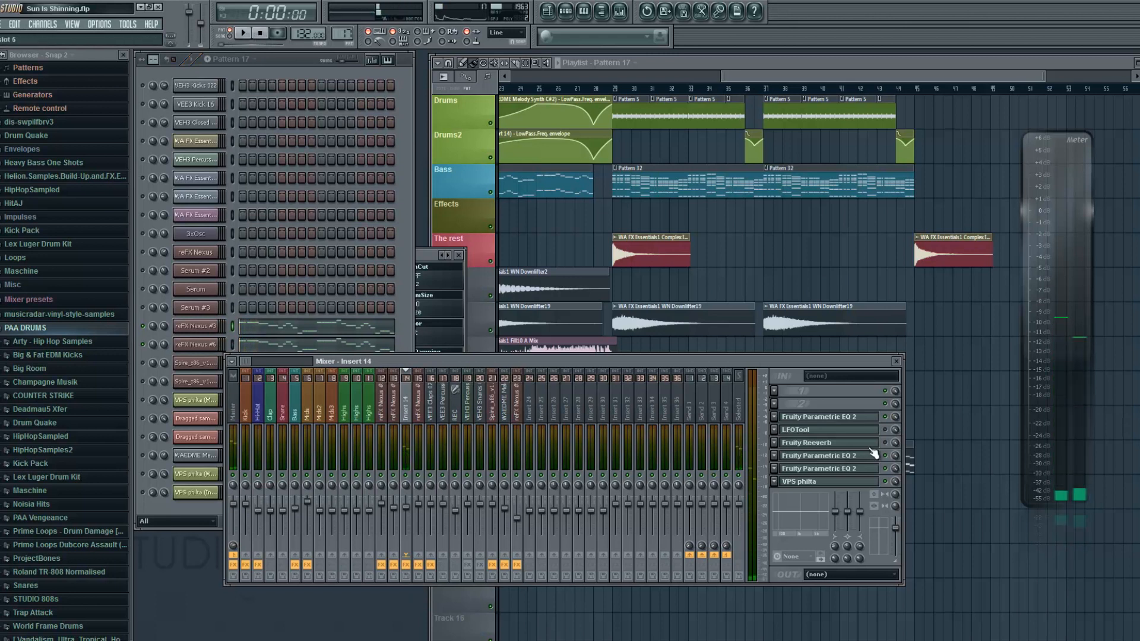
click(243, 34)
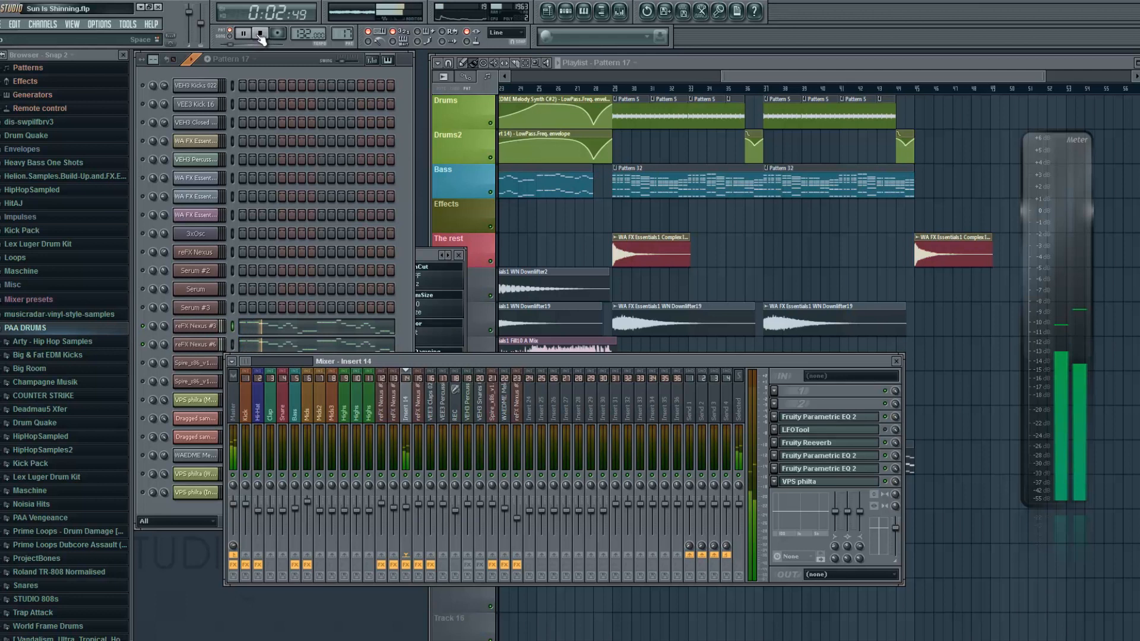
click(260, 34)
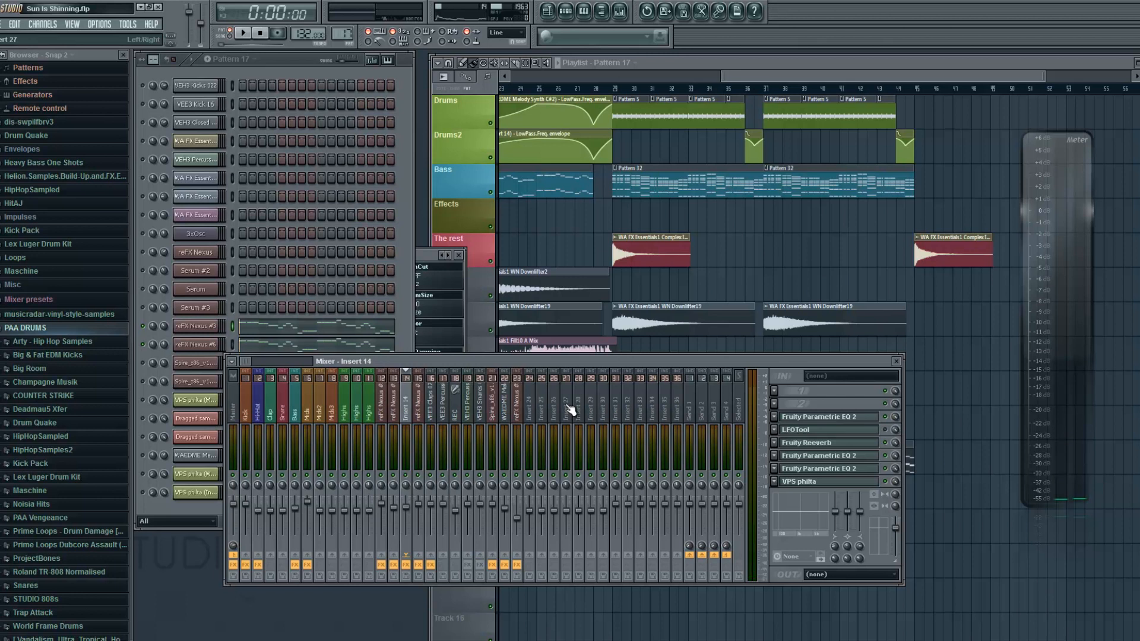
- Examine the presets loaded in reFX Nexus #3 and reFX Nexus #6, closing each plugin window after viewing
click(209, 330)
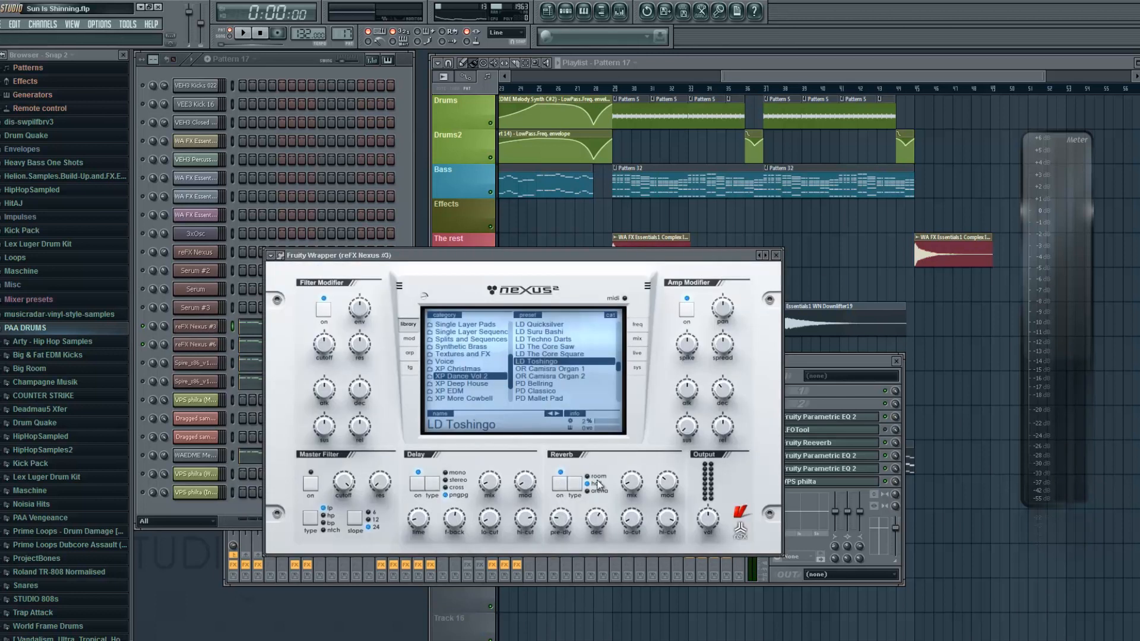
click(777, 257)
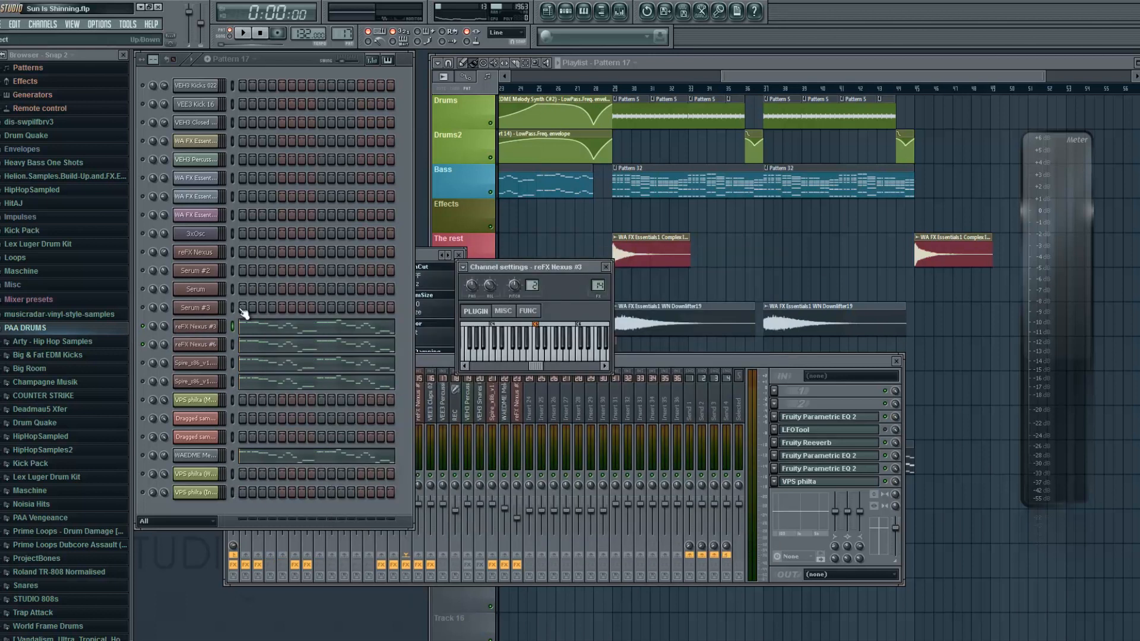
click(195, 345)
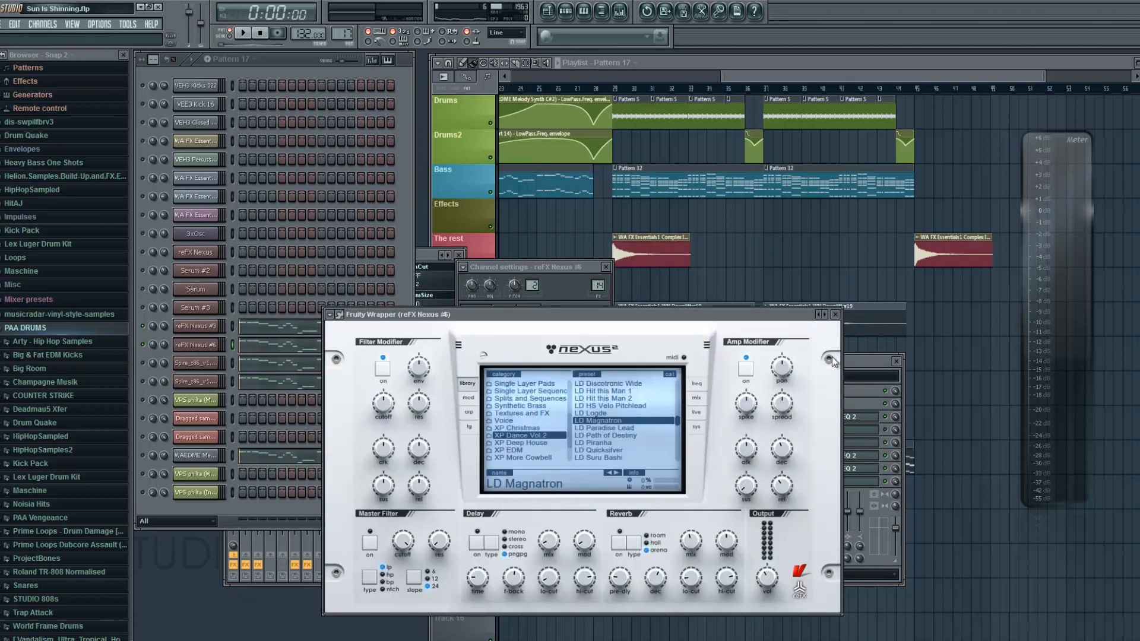
click(835, 315)
click(605, 267)
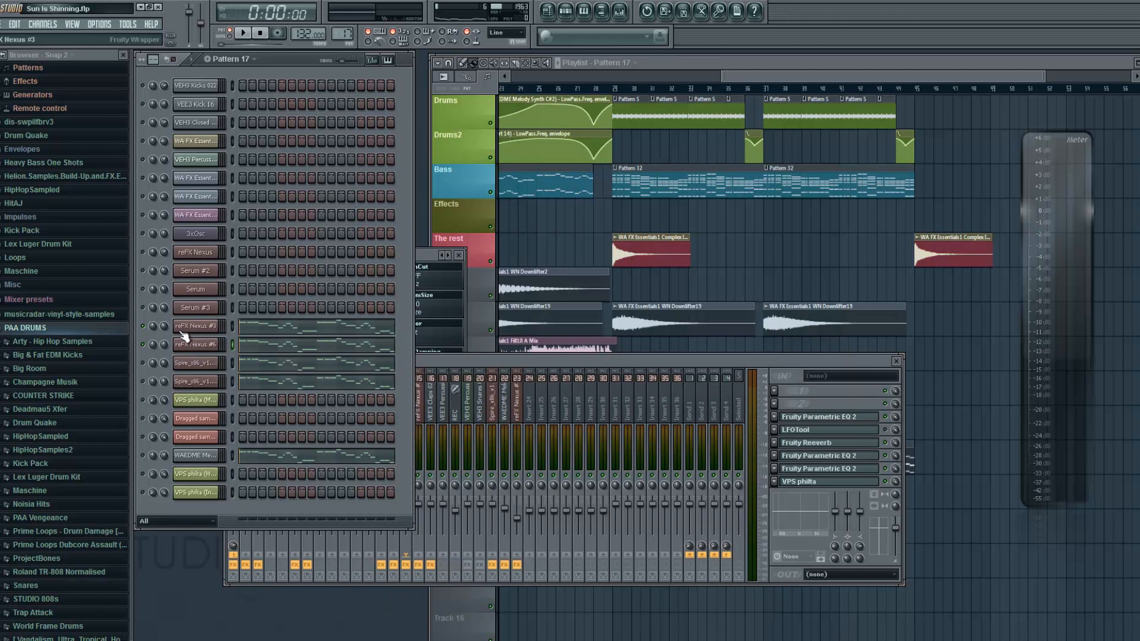
click(190, 329)
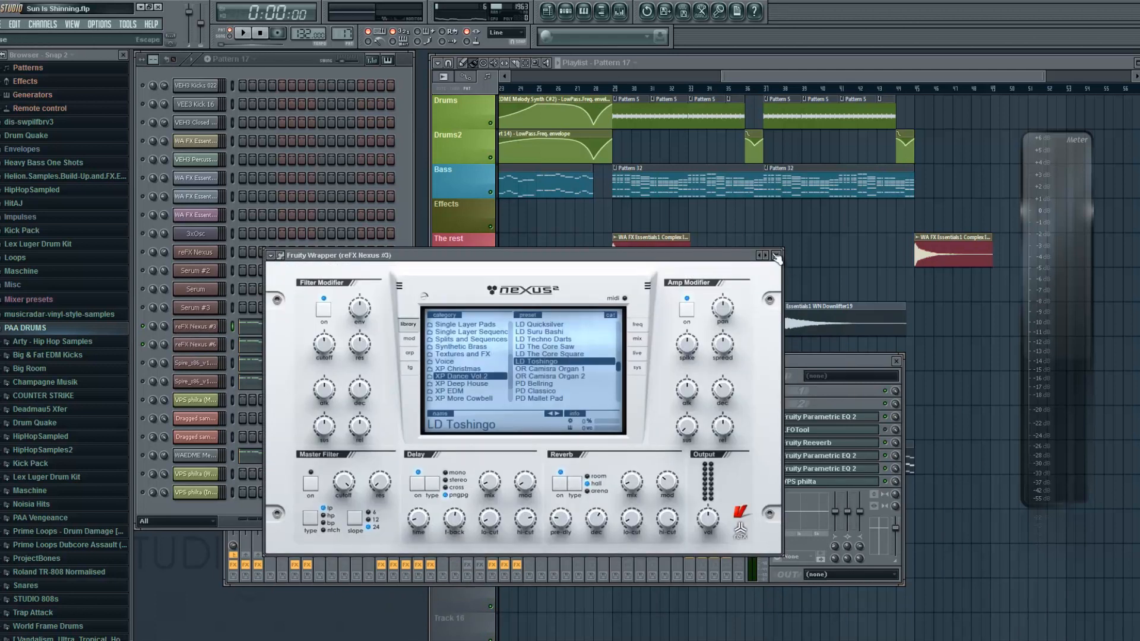
click(775, 256)
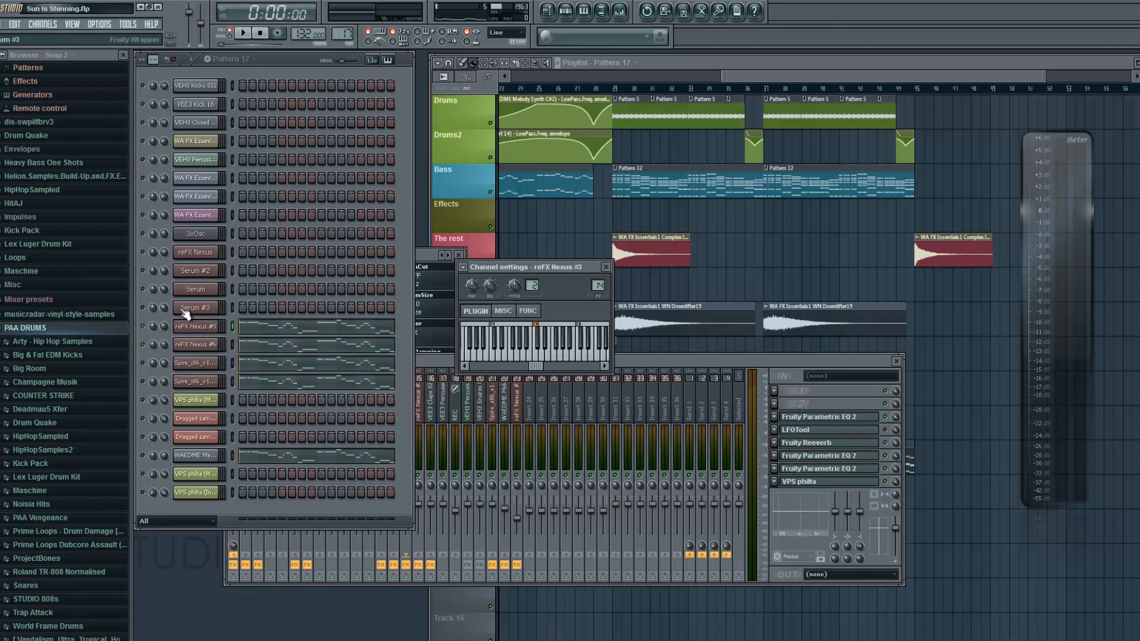
- Solo the first Spire channel and play Pattern 17 to hear that layer alone
click(143, 326)
right_click(142, 325)
click(146, 331)
right_click(144, 328)
click(151, 333)
right_click(143, 364)
click(153, 373)
click(243, 34)
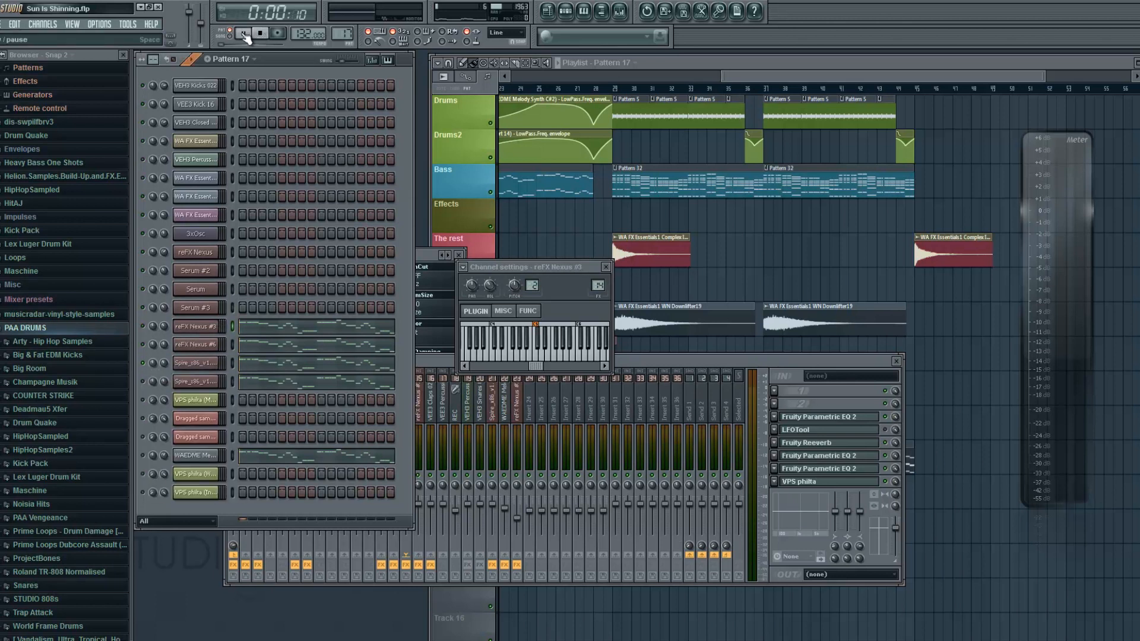
click(605, 268)
key(space)
- Examine the first Spire channel's synth preset and settings, then close its plugin and channel settings windows
click(203, 367)
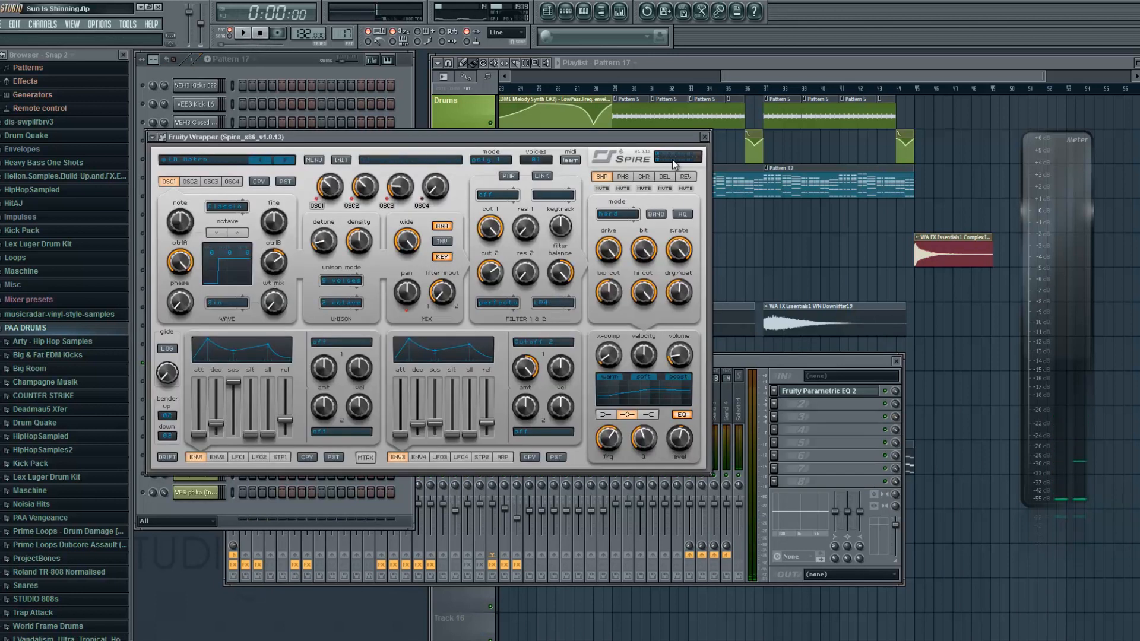
click(705, 137)
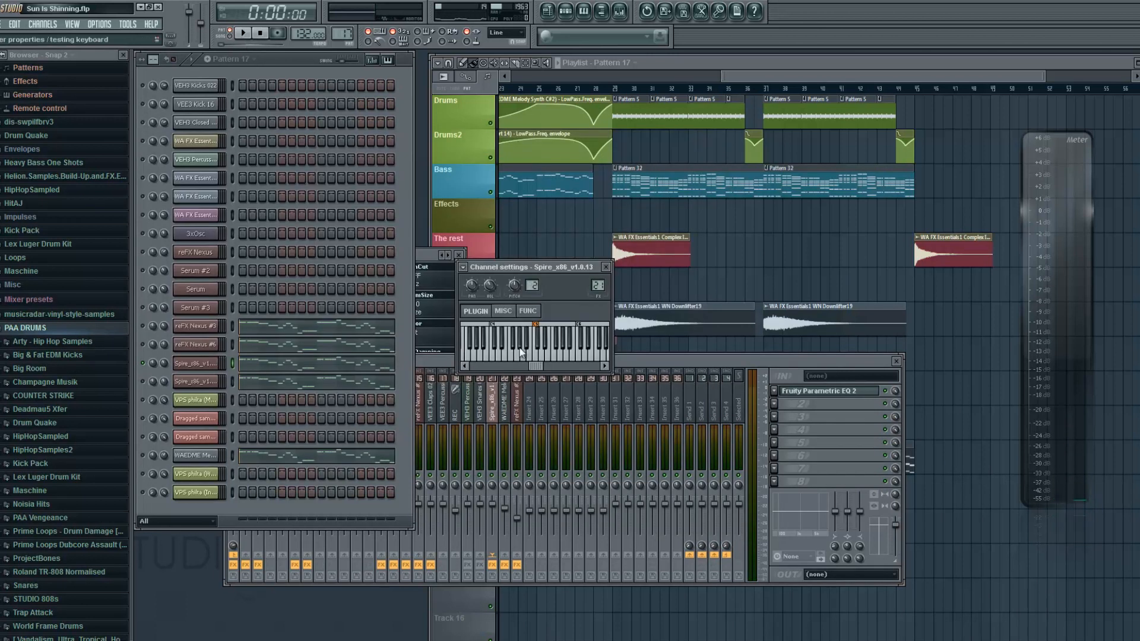
click(605, 267)
- Examine the low-cut curve in the Spire mixer insert's Fruity Parametric EQ 2 while playing Pattern 17, then close the equalizer
click(545, 363)
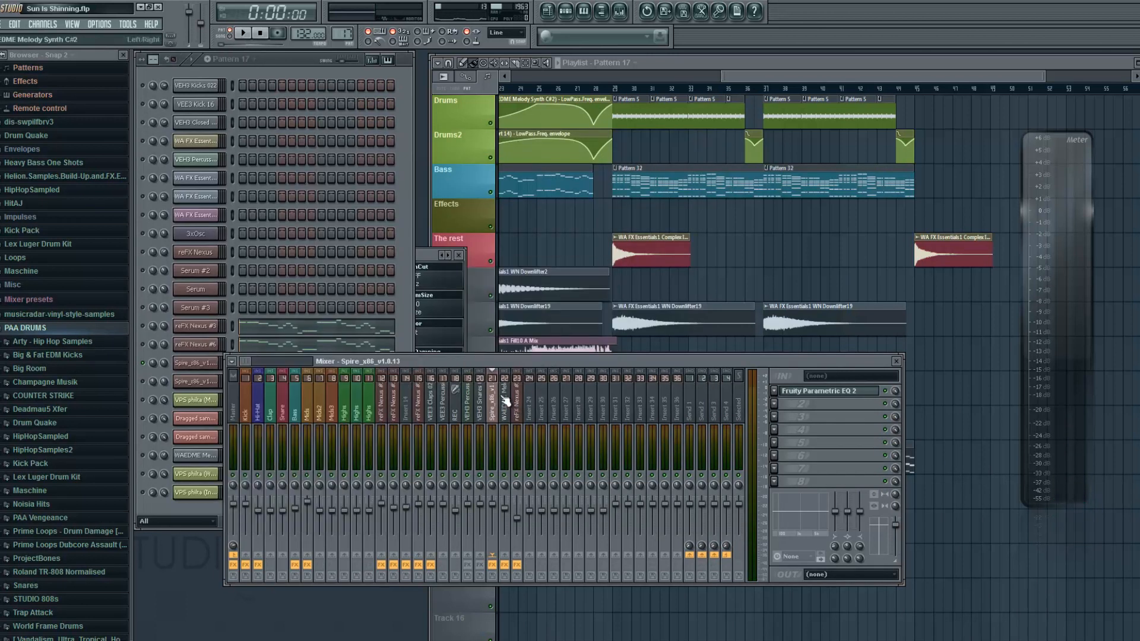
click(825, 392)
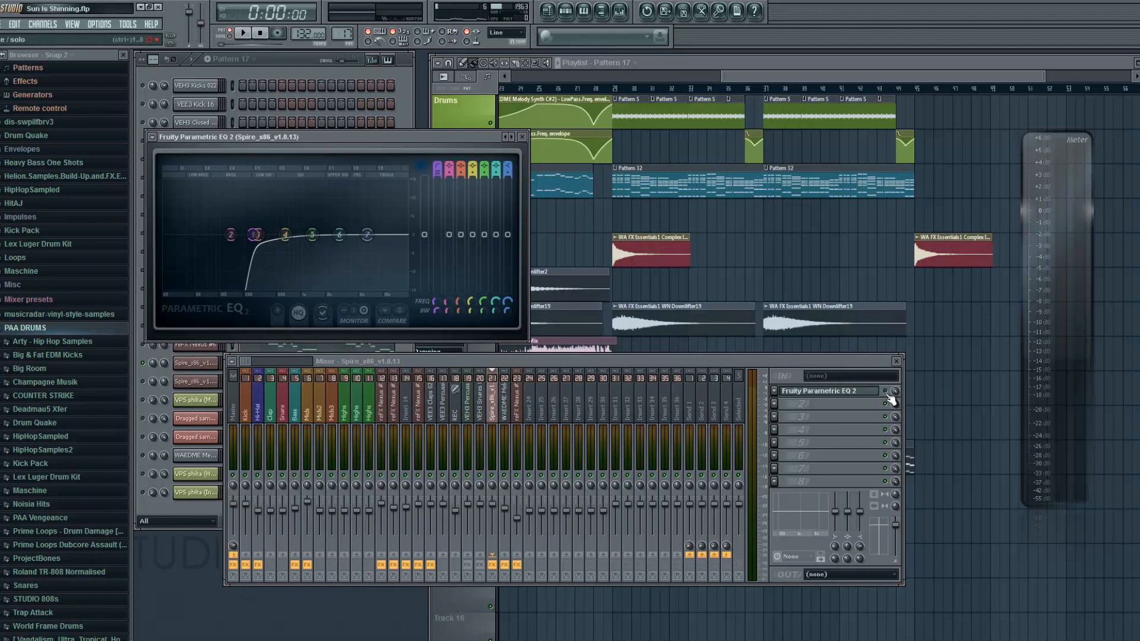
click(243, 33)
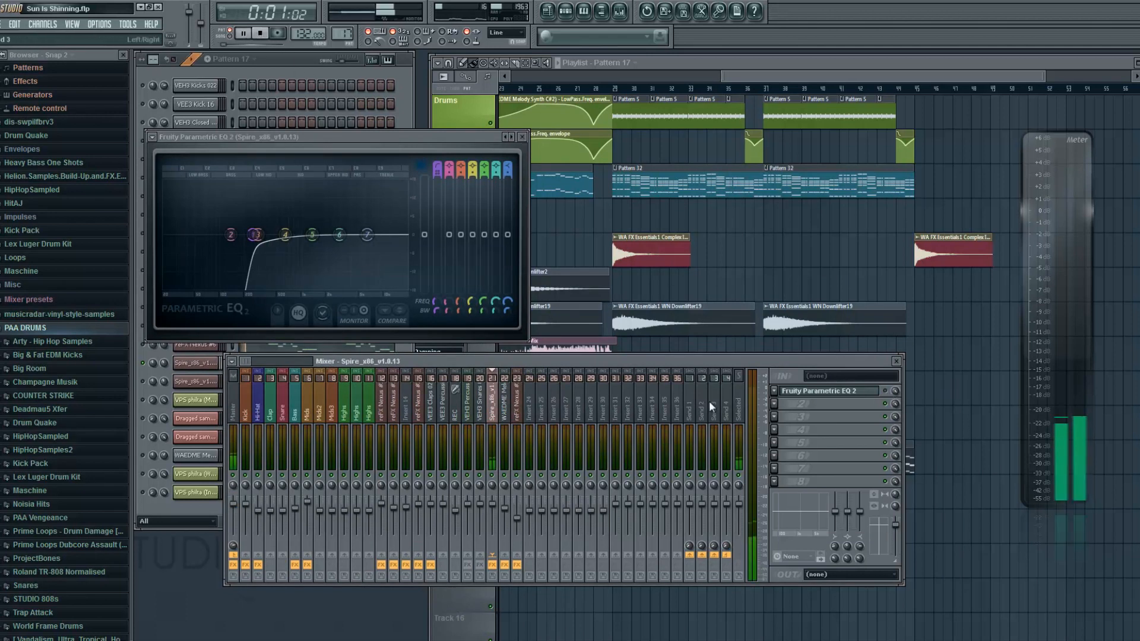
click(259, 33)
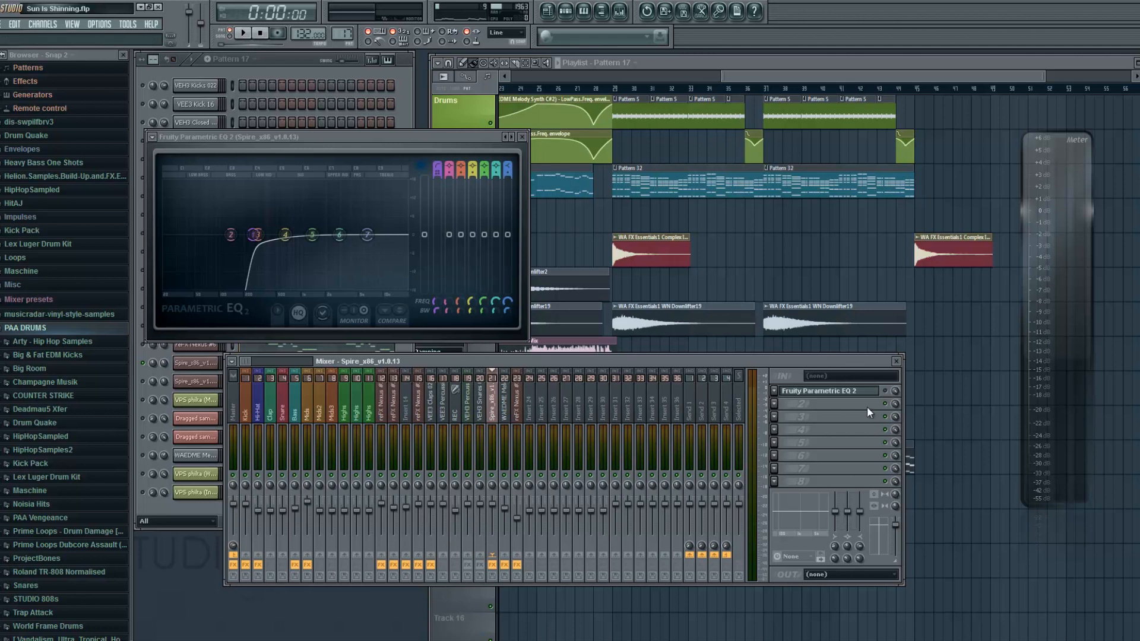
click(522, 137)
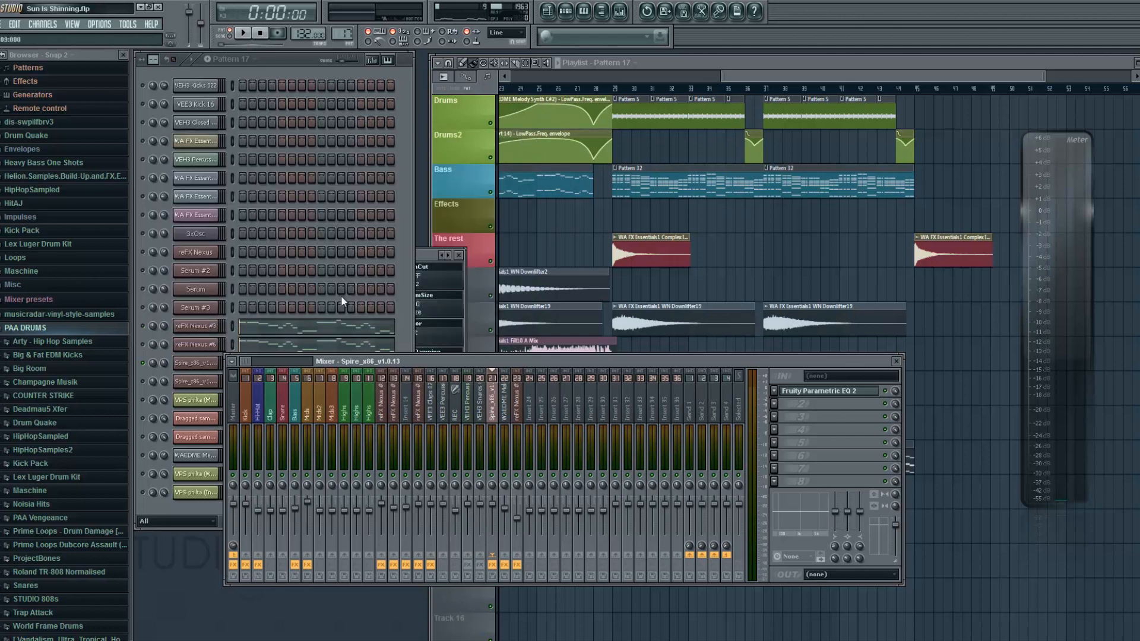
- Solo the second Spire channel and play Pattern 17 to hear that layer alone
click(299, 56)
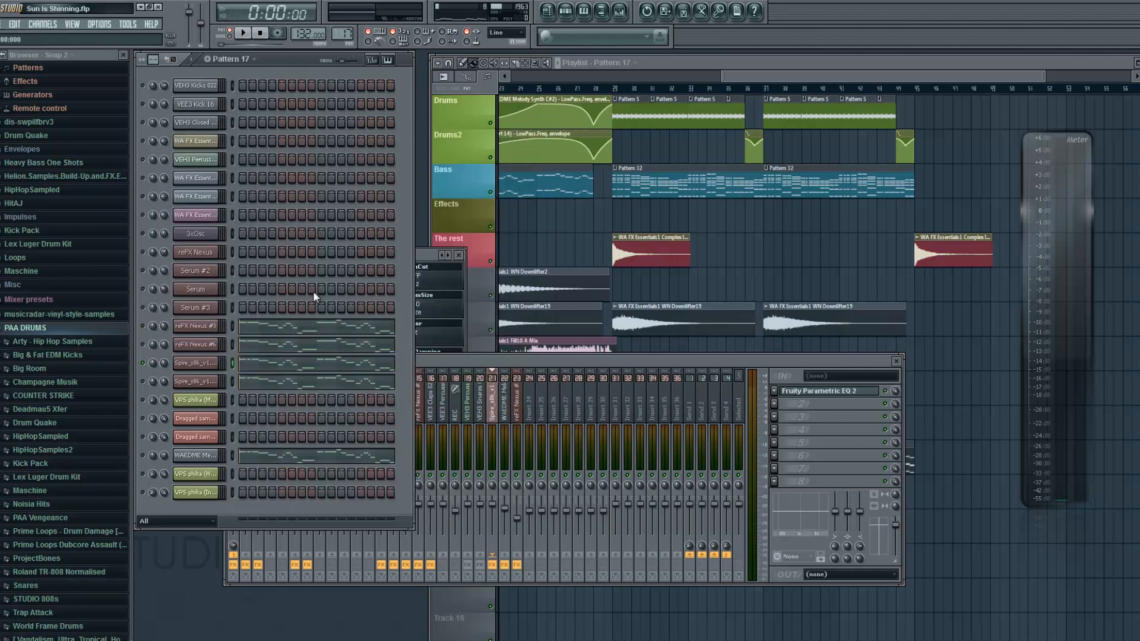
right_click(146, 385)
click(165, 400)
click(244, 34)
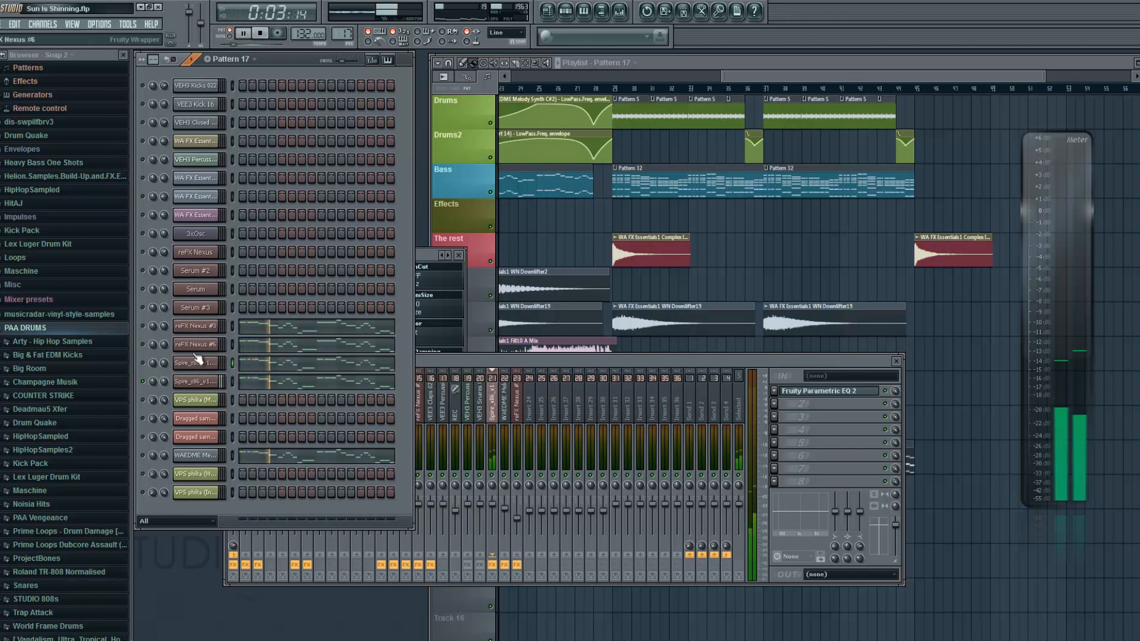
click(260, 34)
- Examine the second Spire channel's synth settings and its mixer insert's Fruity Parametric EQ 2 curve, closing both plugin windows after viewing
click(208, 381)
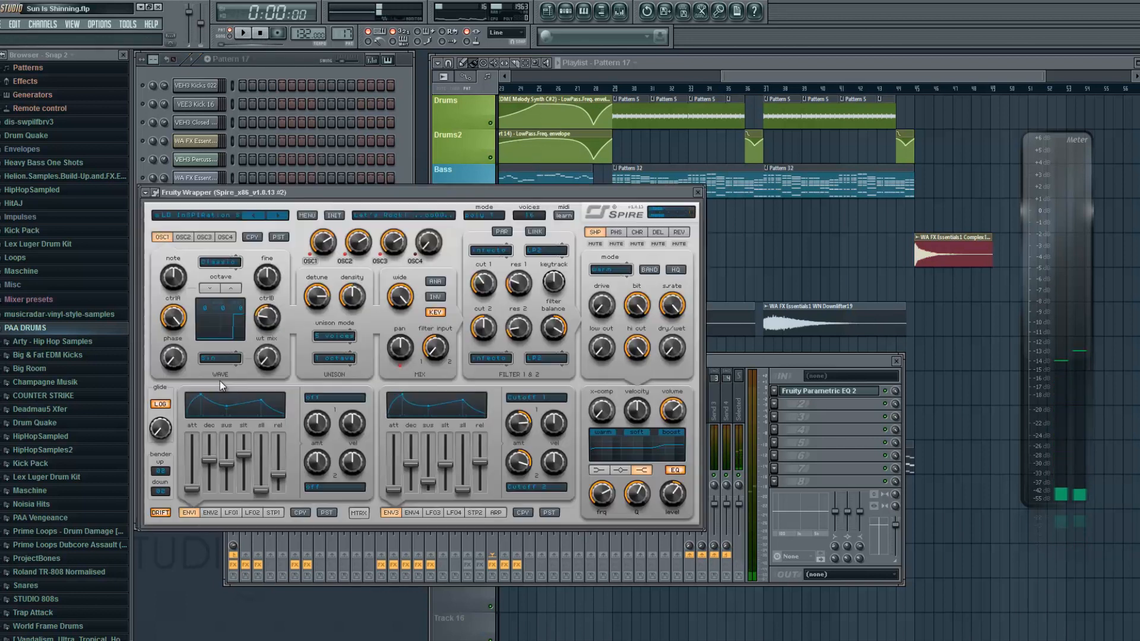
click(699, 194)
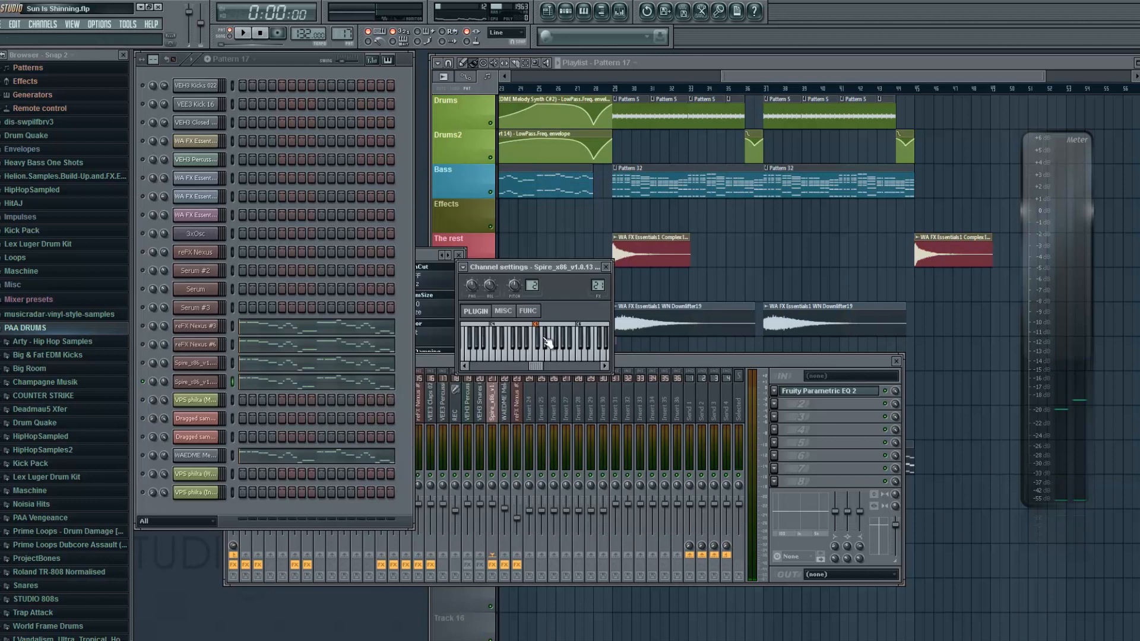
click(823, 393)
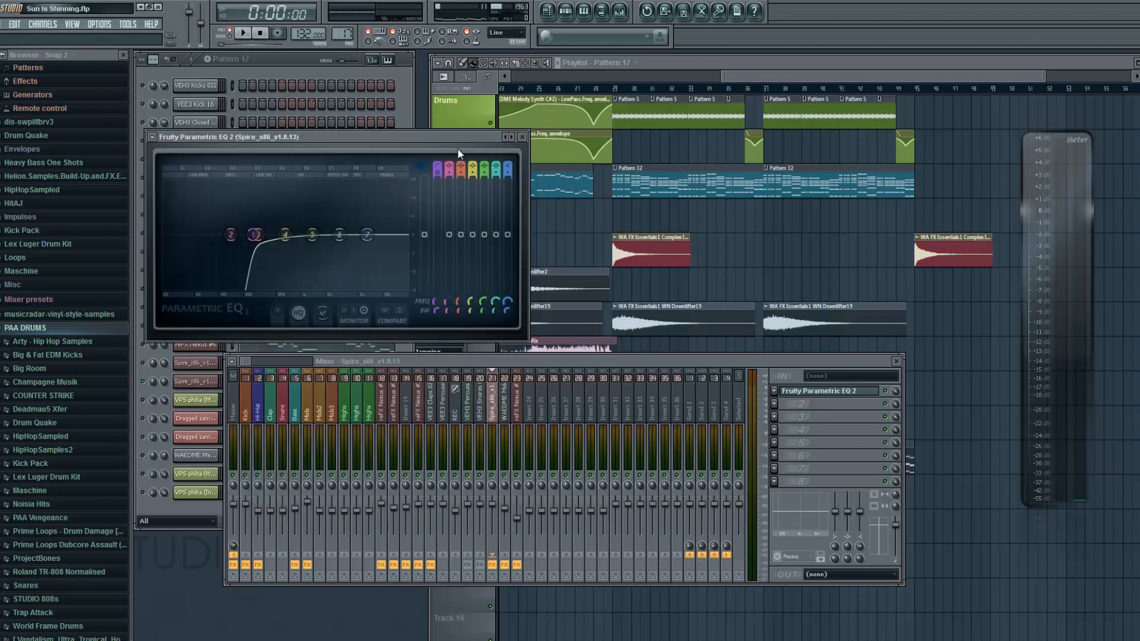
click(525, 138)
click(294, 61)
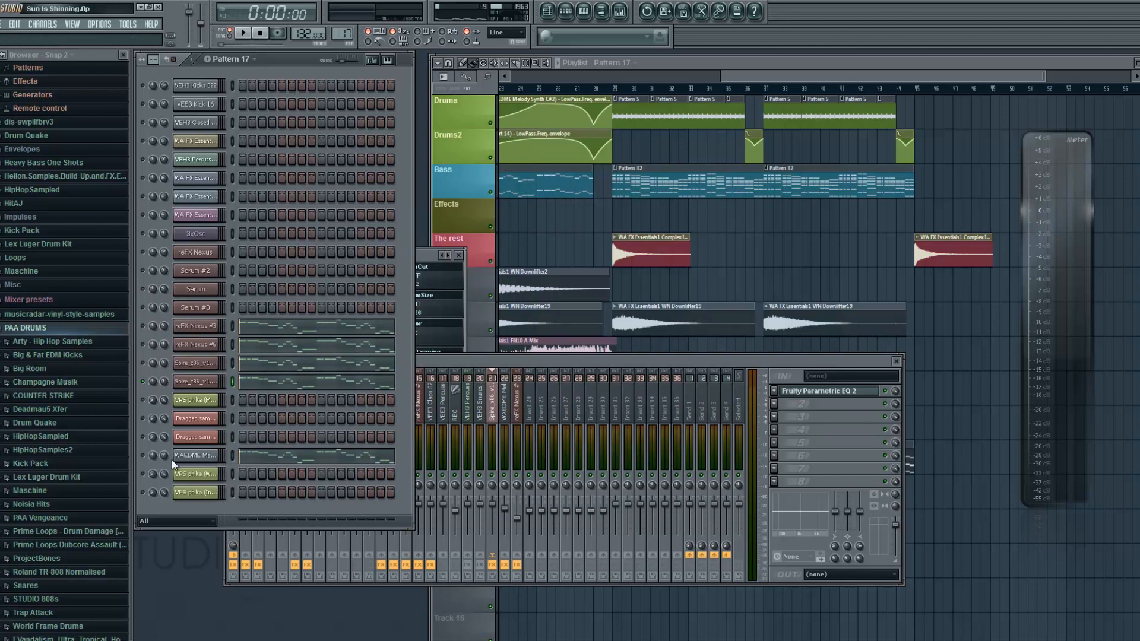
- Solo the WAEDME Melody Synth channel and play Pattern 17 to hear that layer alone
right_click(143, 456)
click(156, 462)
click(244, 33)
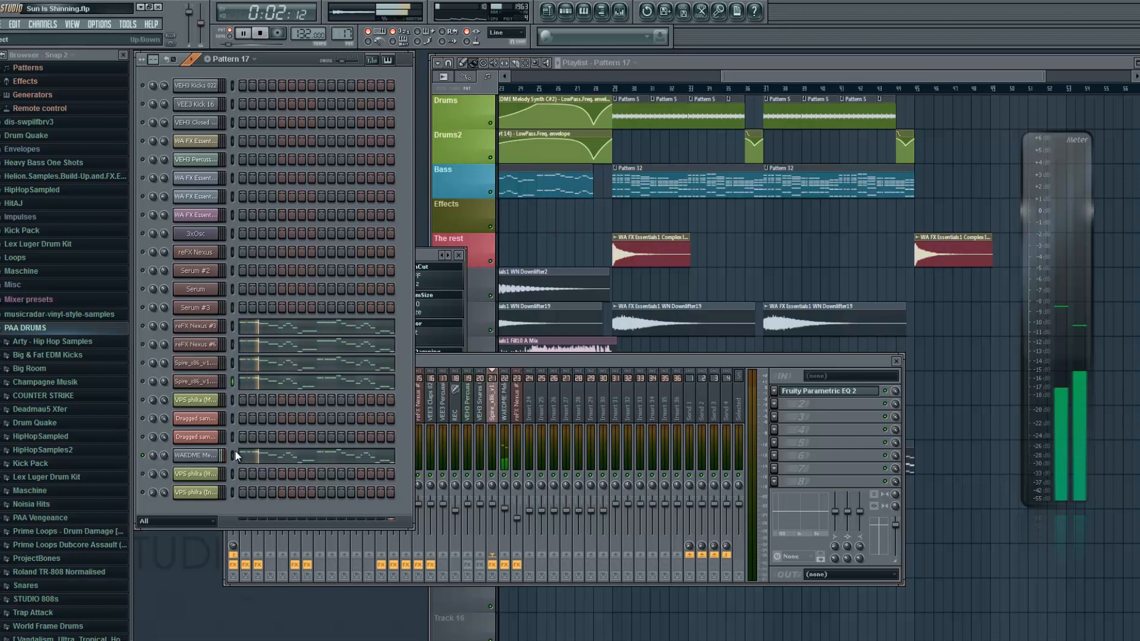
- Stop playback and audition the WAEDME Melody Synth C#2.wav sample from its channel settings, then close the settings window
click(221, 459)
key(space)
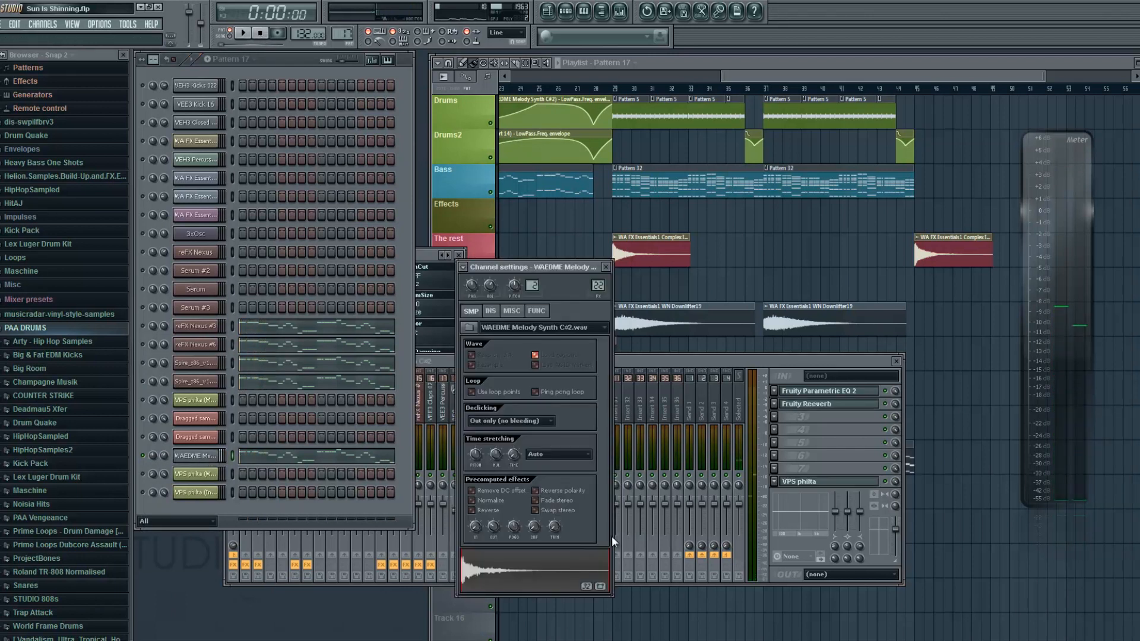
click(514, 586)
click(514, 587)
click(606, 268)
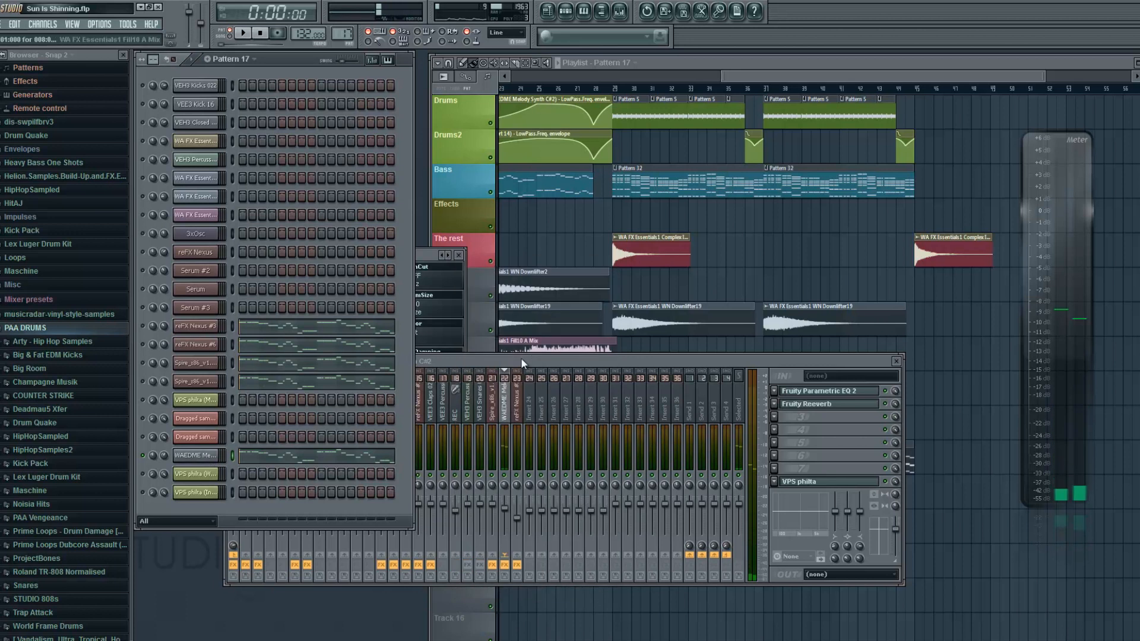
- Examine the low-cut curve in Fruity Parametric EQ 2 and the Fruity Reeverb settings on the WAEDME Melody Synth insert, then close both effects
click(530, 361)
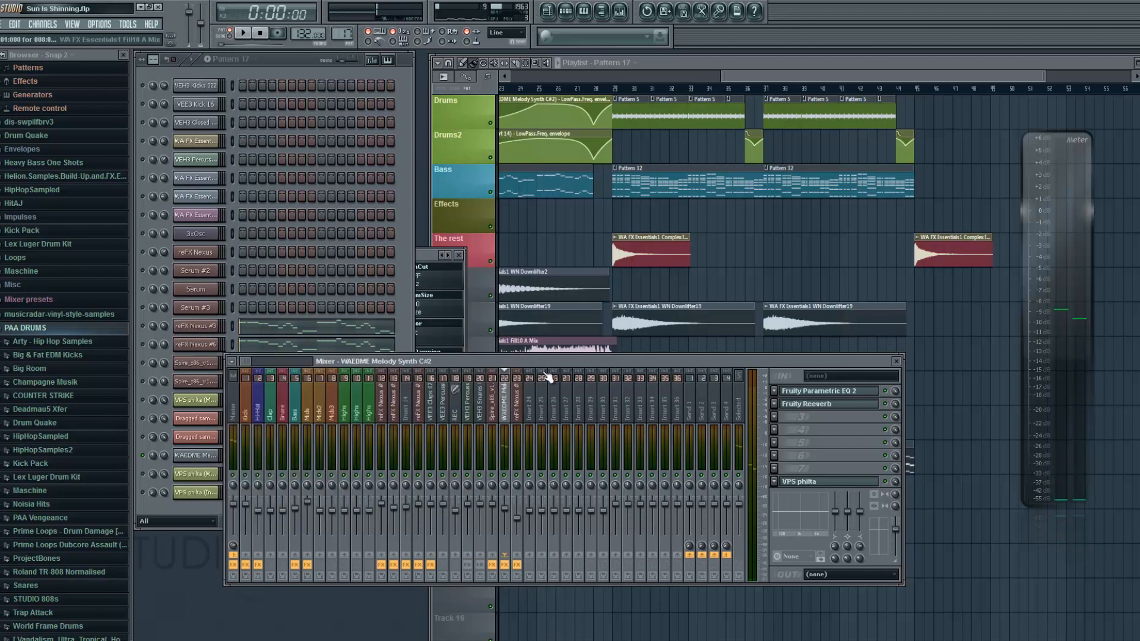
click(831, 391)
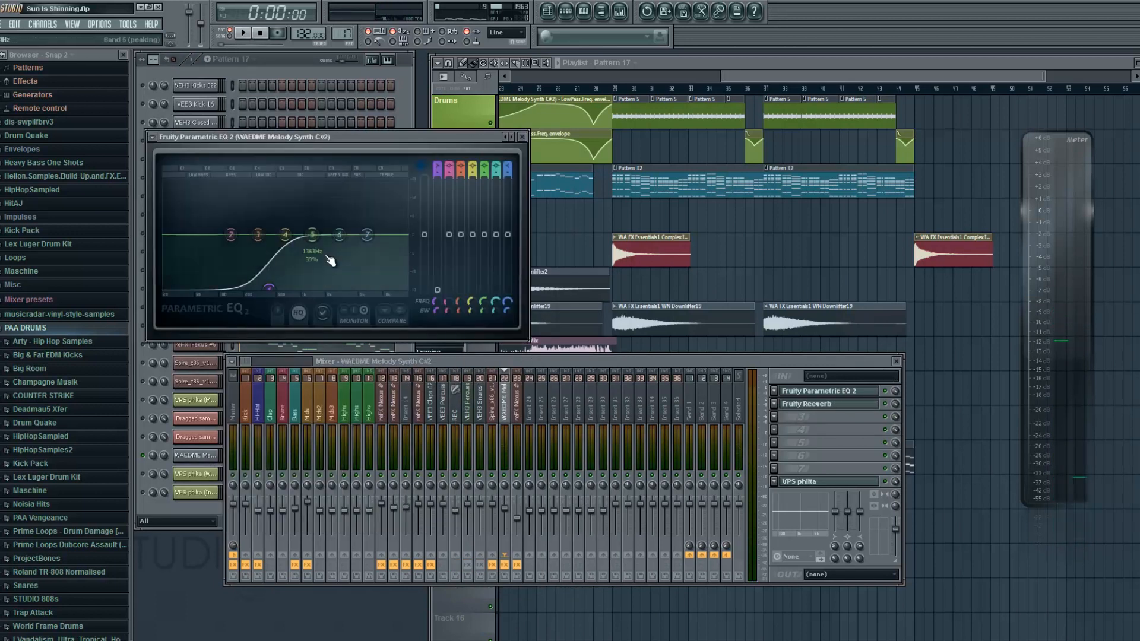
click(839, 406)
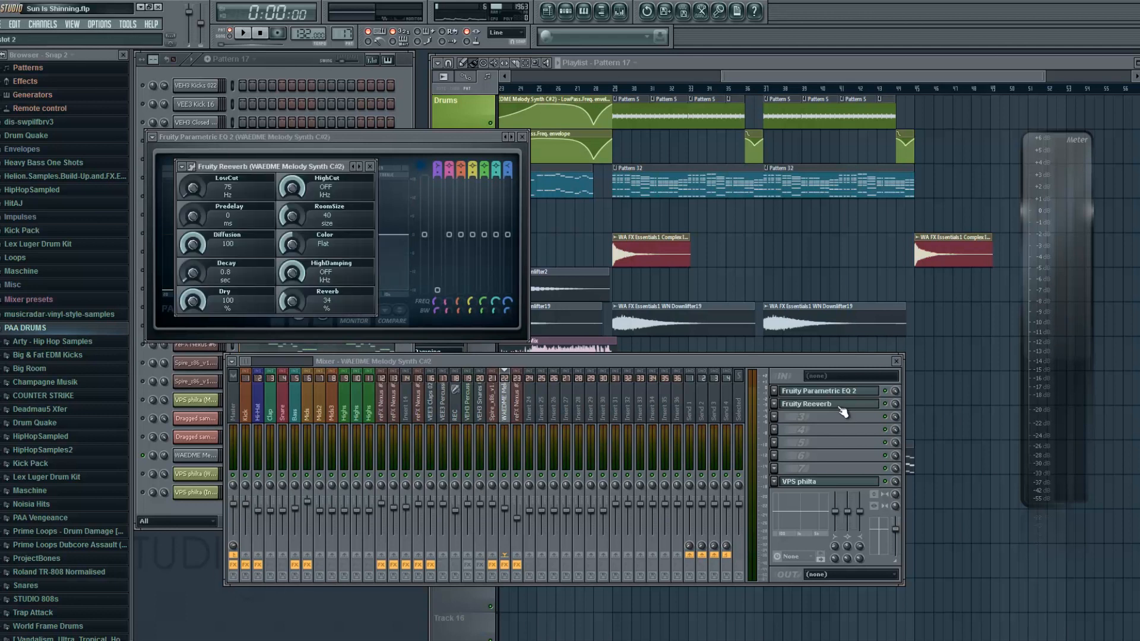
click(372, 166)
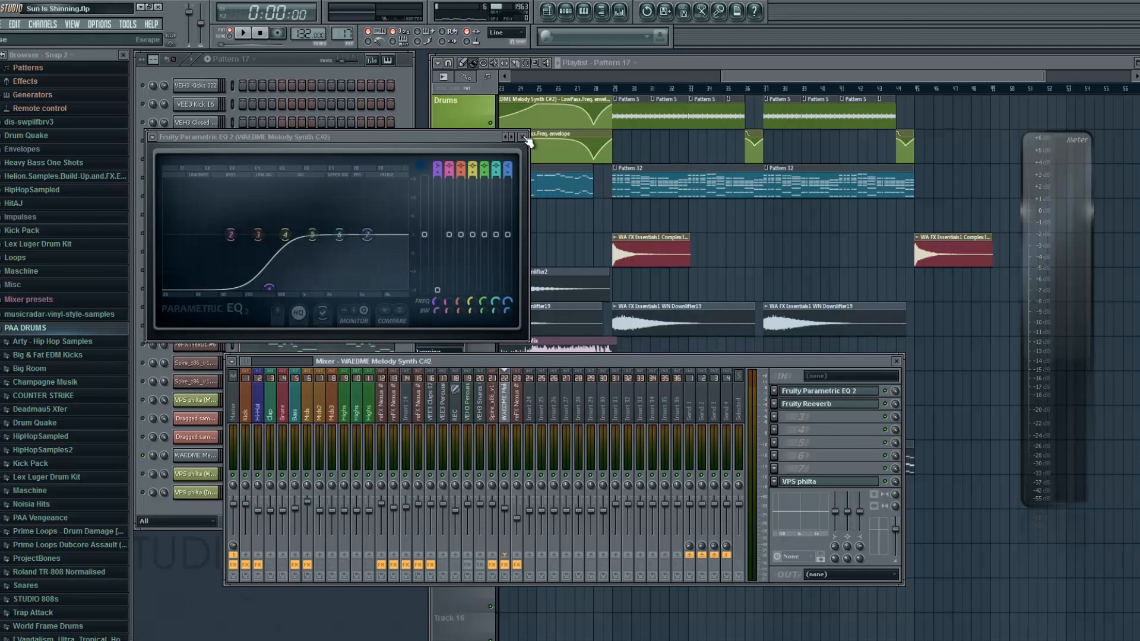
click(522, 137)
click(305, 57)
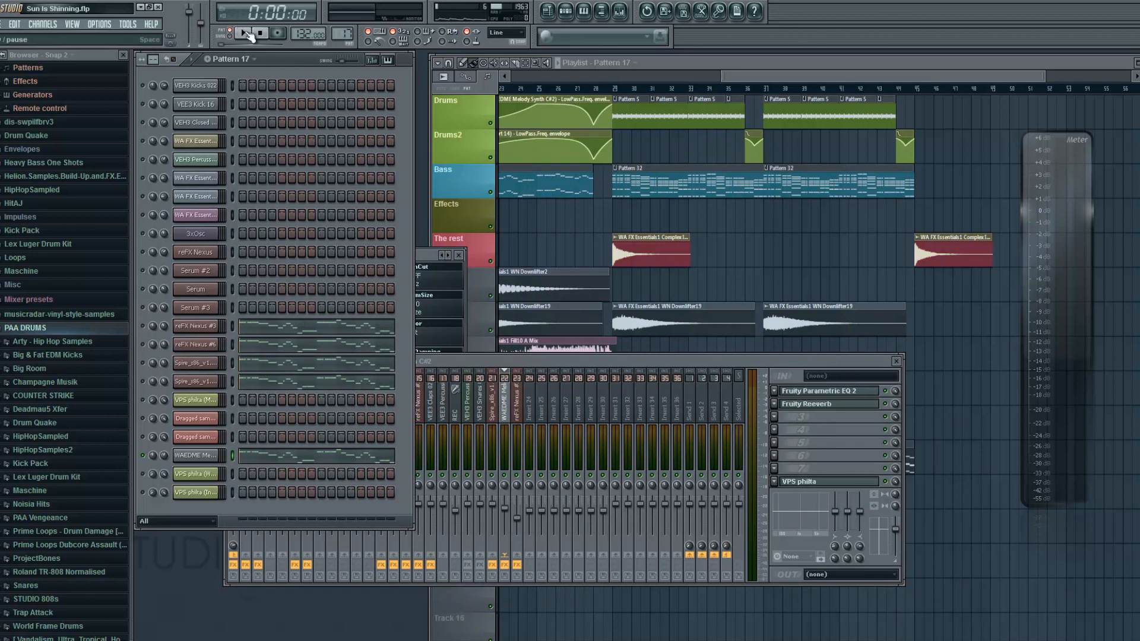
- Enable the second Spire channel alongside the soloed WAEDME Melody Synth and play Pattern 17 to hear the two layers together
click(142, 381)
key(space)
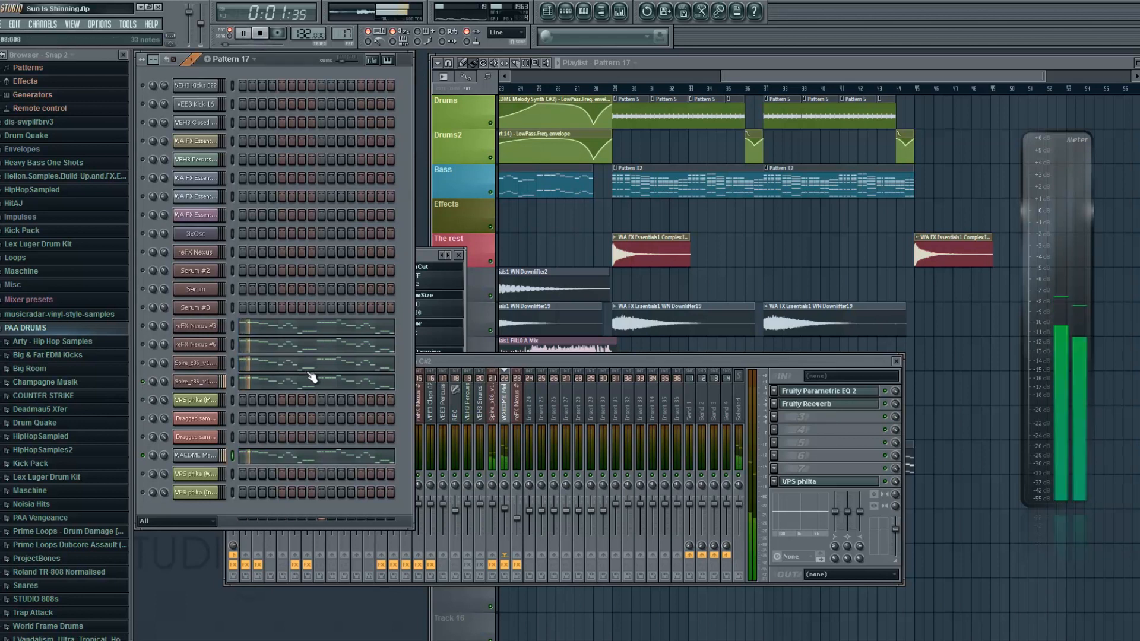
key(space)
- Restore all channels from solo and play Pattern 17 to hear every melody layer together
right_click(143, 382)
click(155, 389)
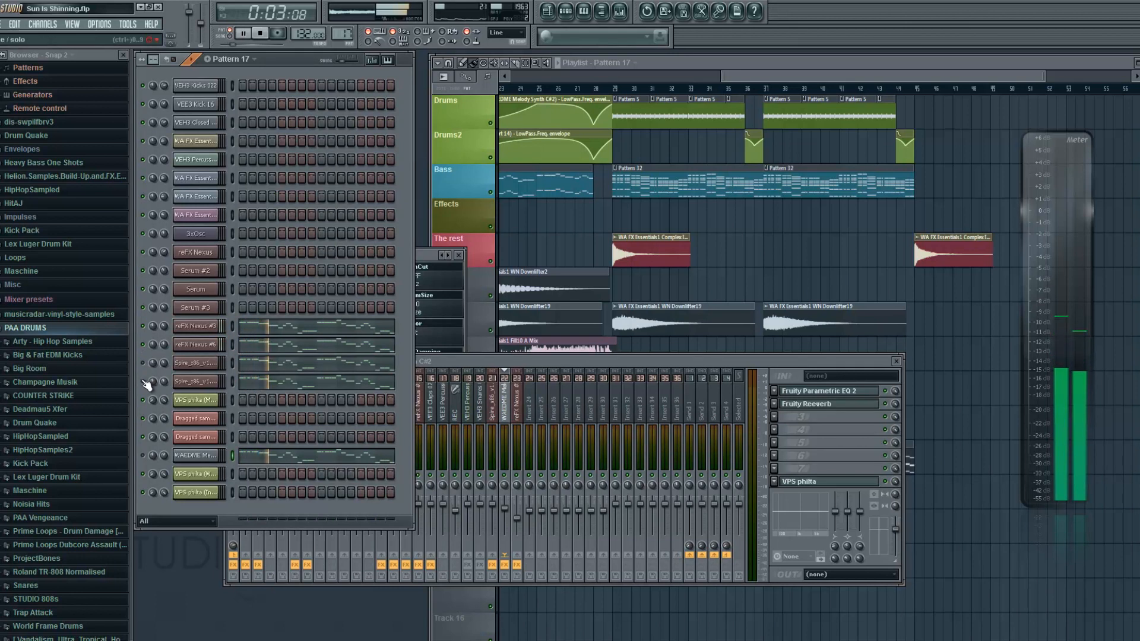
key(space)
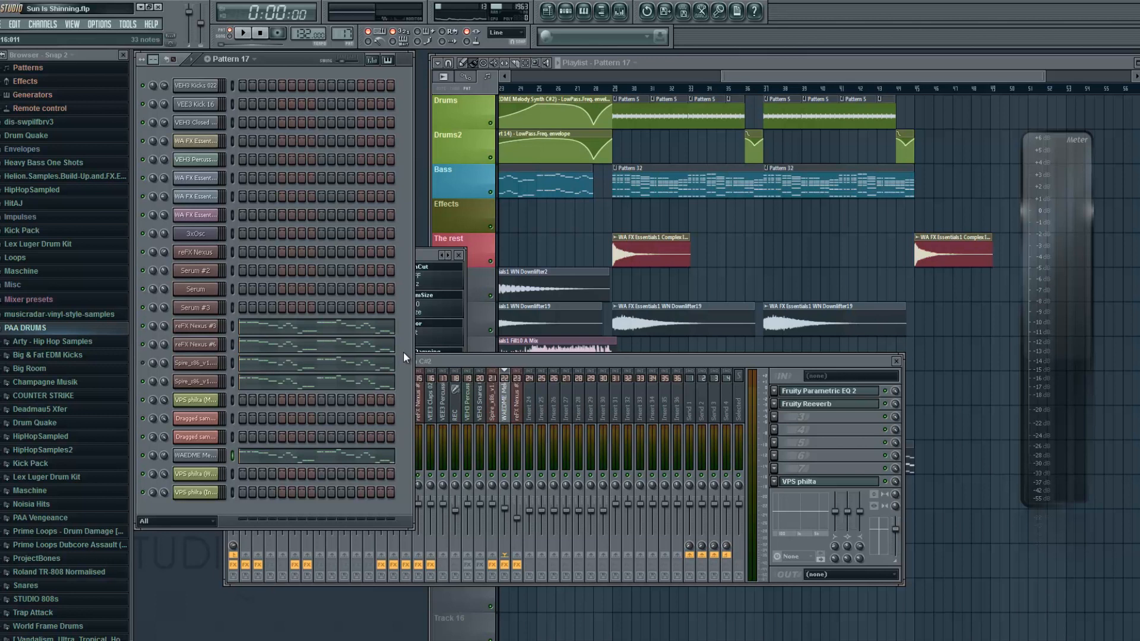
key(space)
key(space)
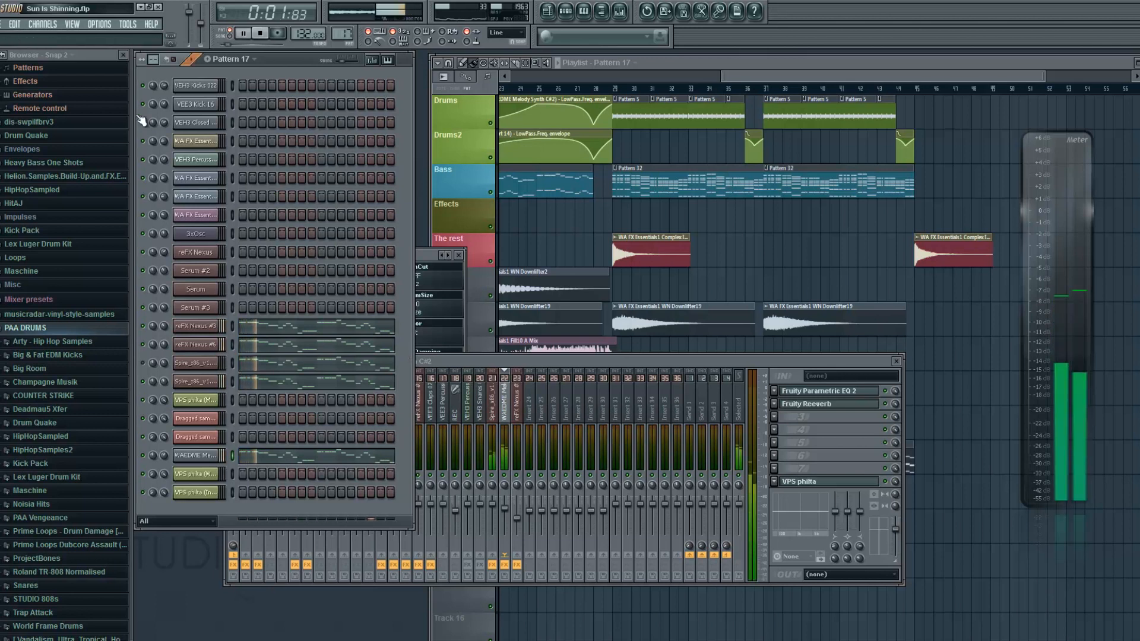
- Solo the second Spire channel again and replay short passages of Pattern 17 to hear its sound
right_click(143, 382)
click(153, 388)
click(243, 33)
key(space)
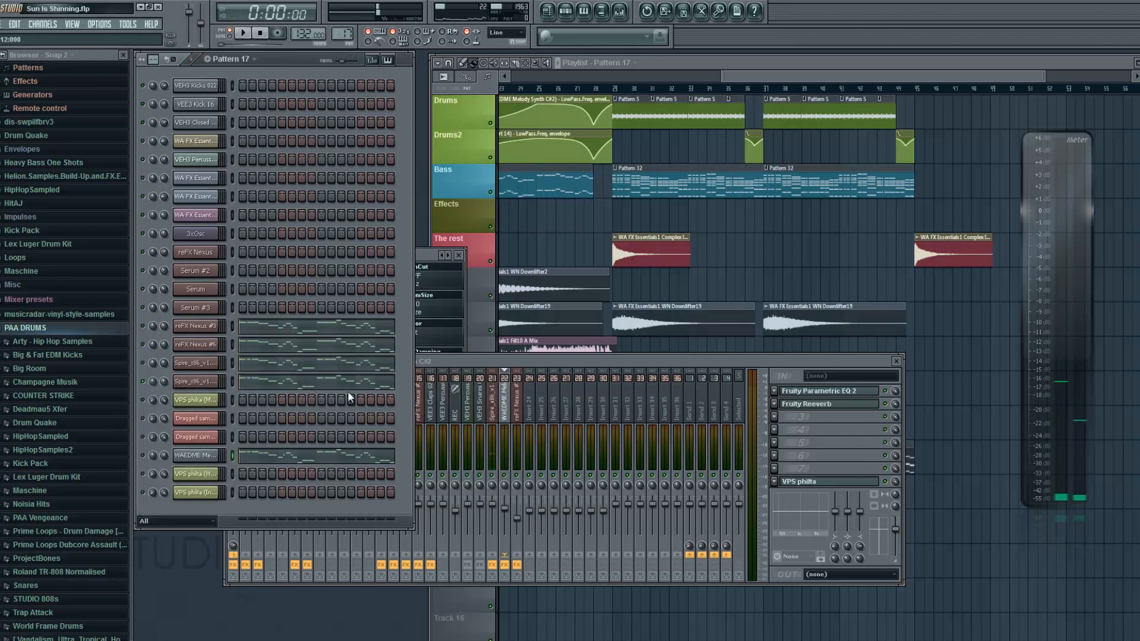
key(space)
key(space)
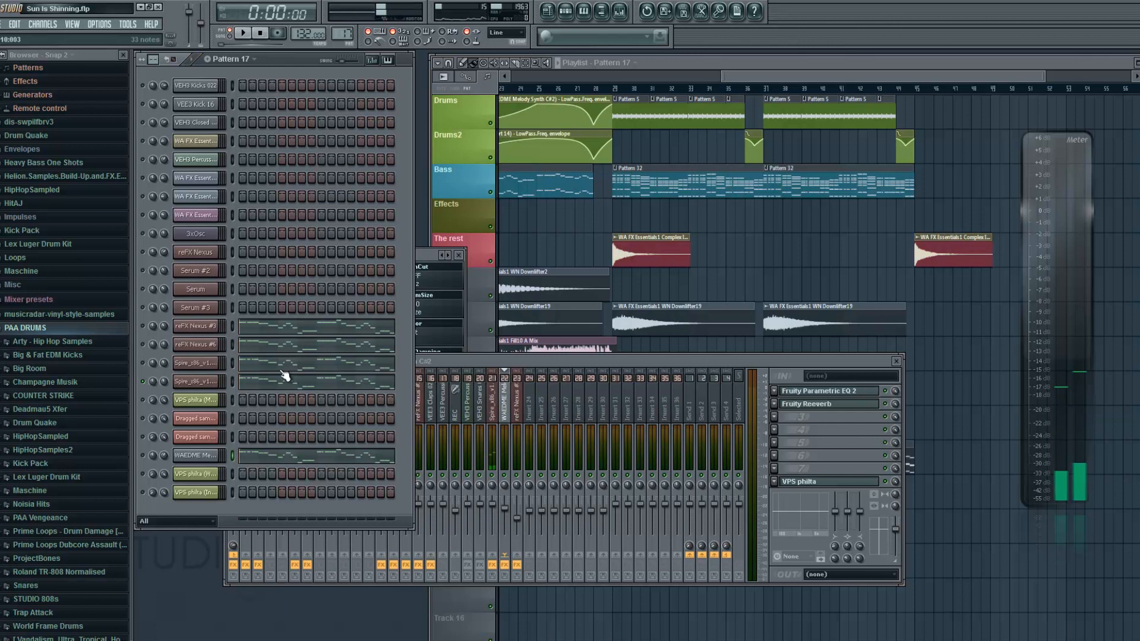
- Add the WAEDME Melody Synth channel to the soloed second Spire and play Pattern 17 to compare the combined sound
key(space)
key(space)
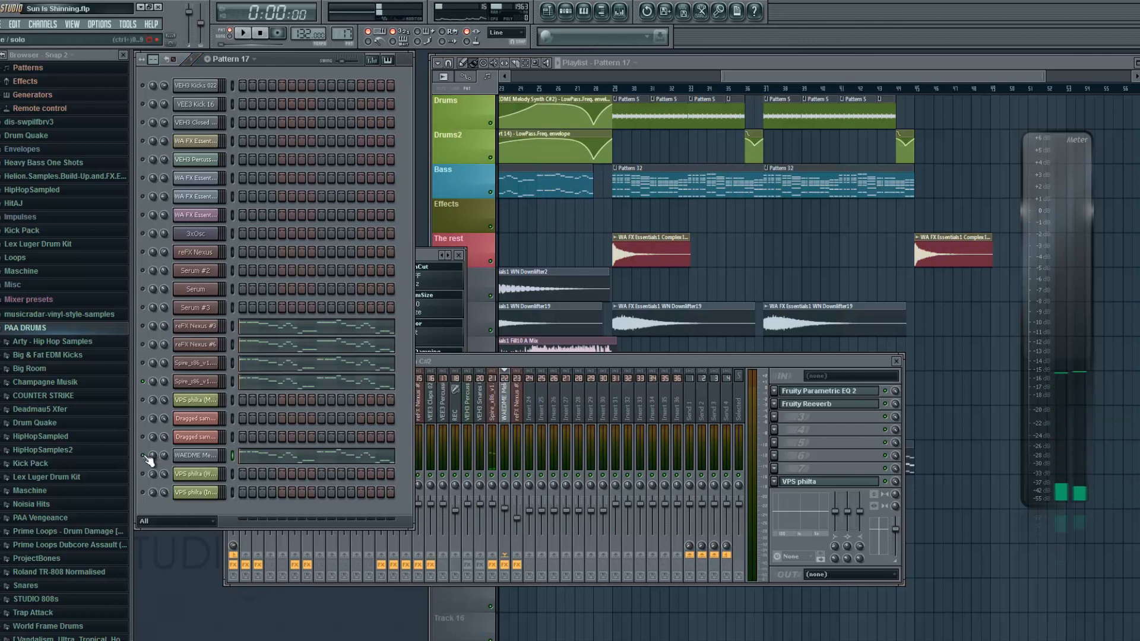
key(space)
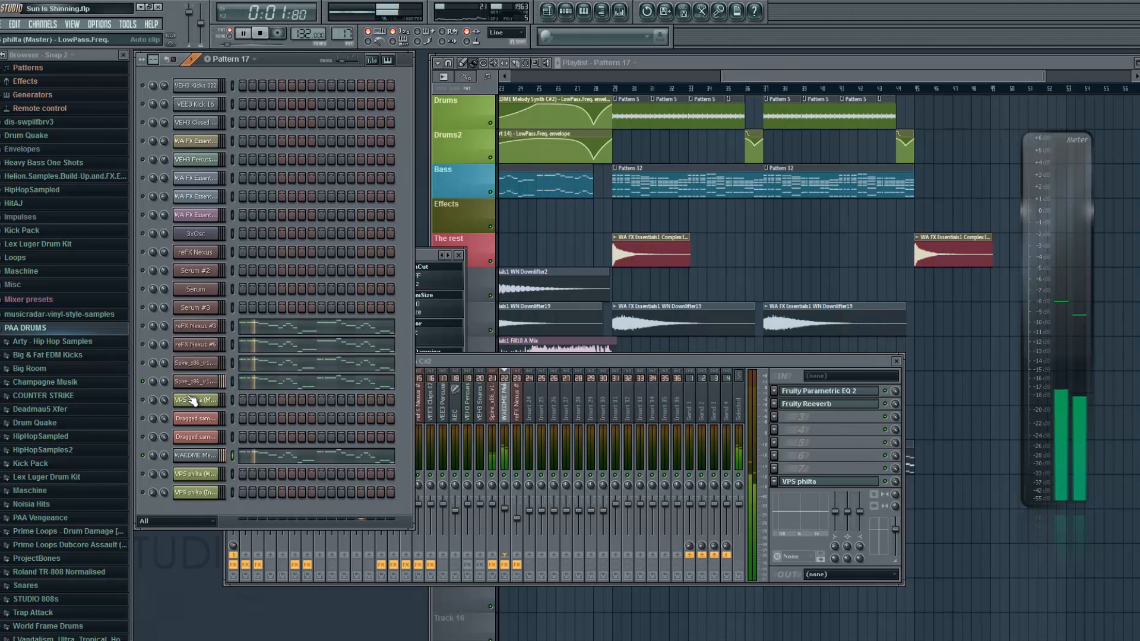
key(space)
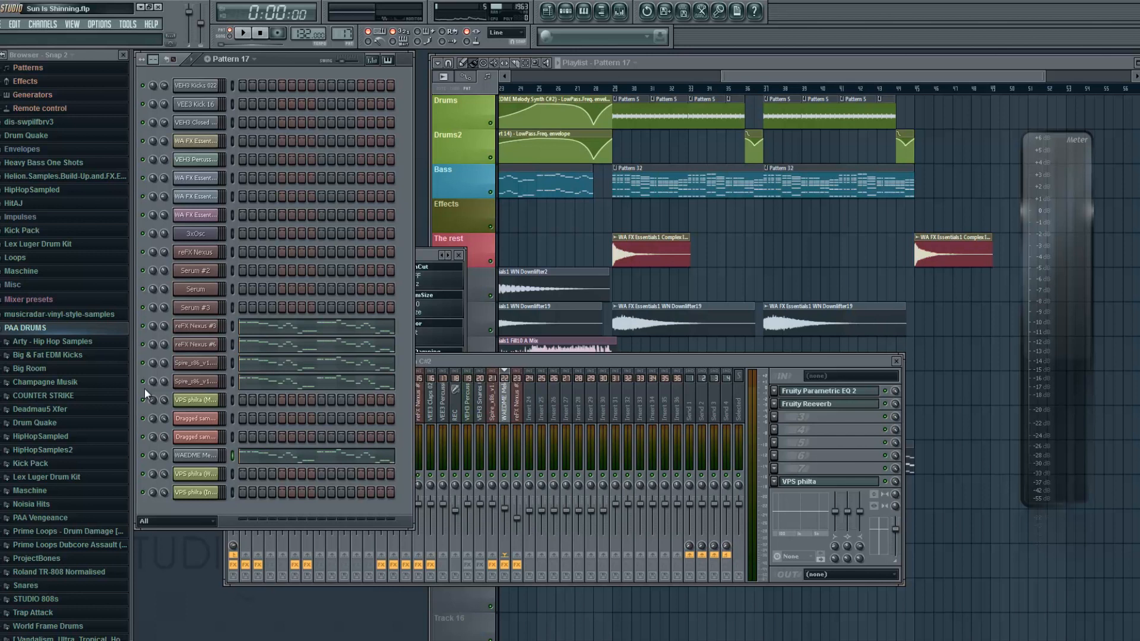
- Toggle the solo on reFX Nexus #3 on and off, ending with all channels active, and play Pattern 17
click(233, 326)
ctrl+click(143, 327)
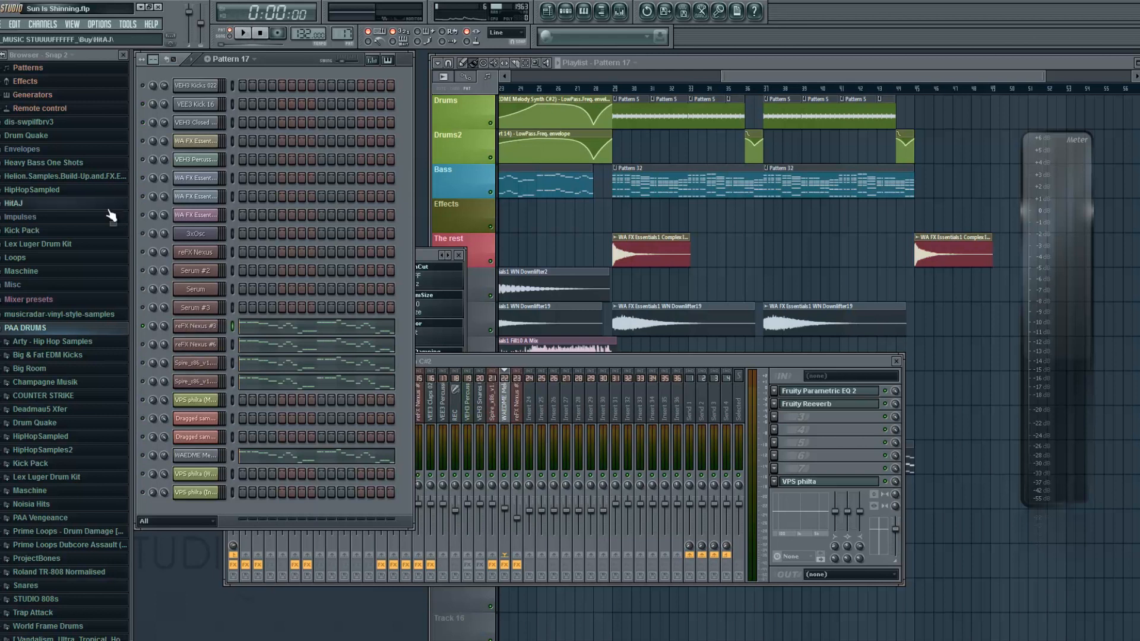
right_click(150, 326)
click(154, 331)
right_click(153, 332)
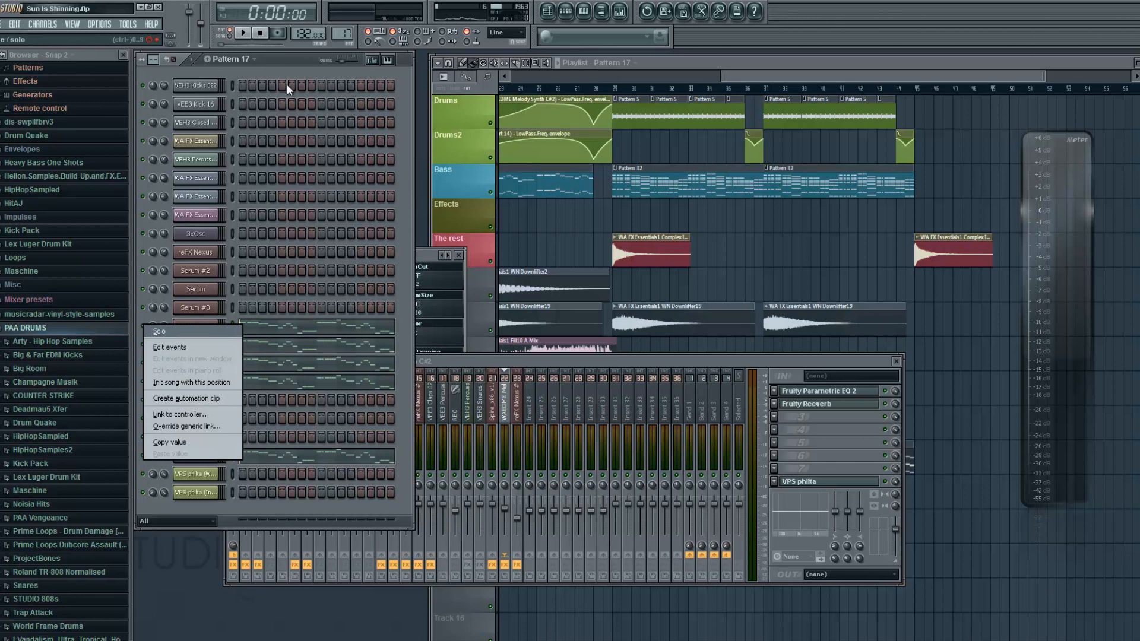
click(273, 42)
click(247, 33)
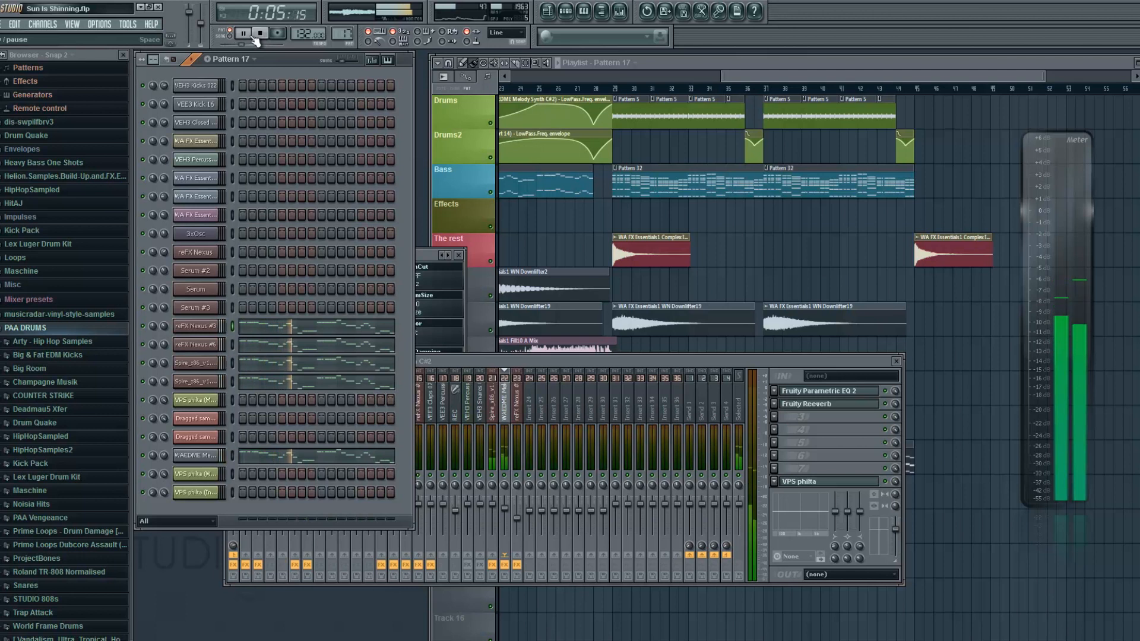
key(space)
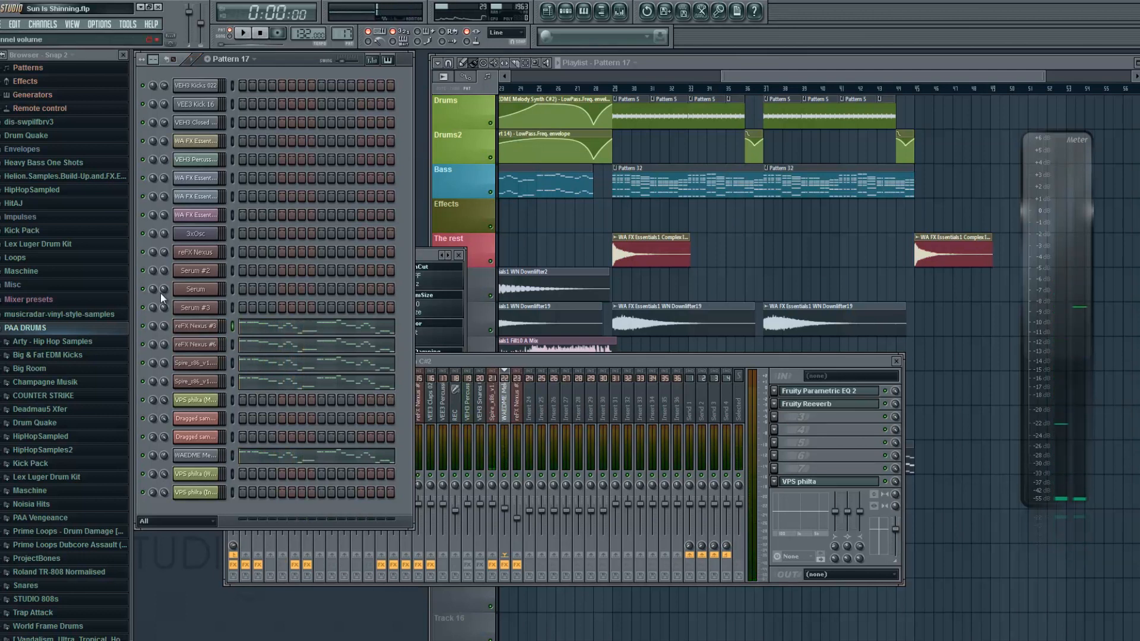
- Isolate the reFX Nexus #3 and reFX Nexus #6 channels and play Pattern 17 to hear the two Nexus layers
right_click(145, 325)
click(151, 333)
key(space)
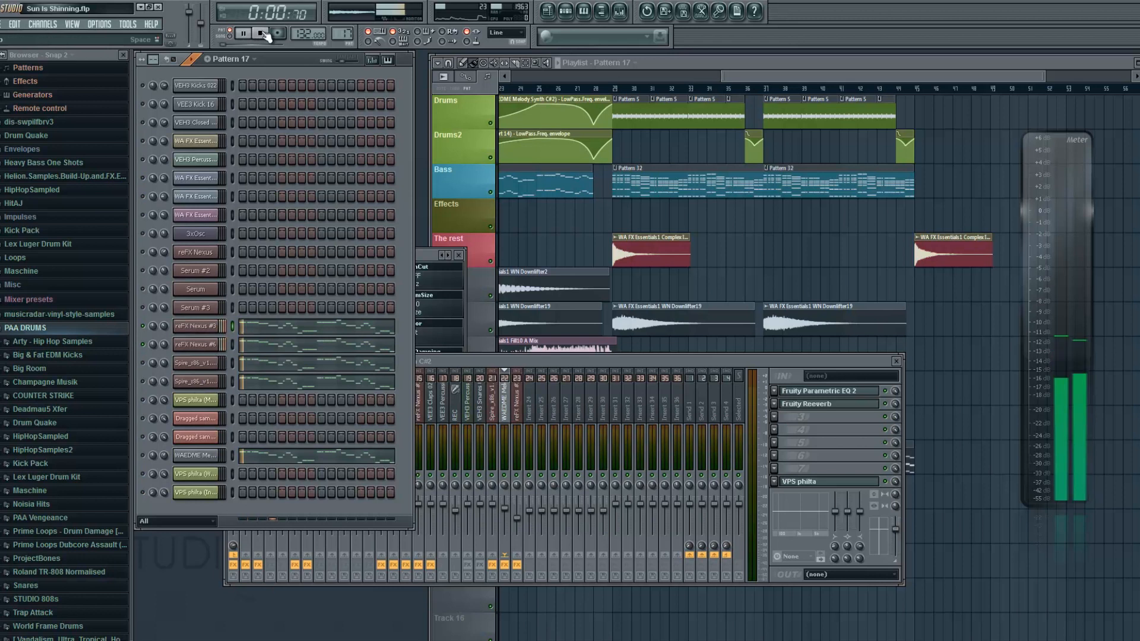
click(261, 33)
- Isolate the first Spire channel and play Pattern 17 to hear its contribution to the melody
click(143, 362)
click(245, 33)
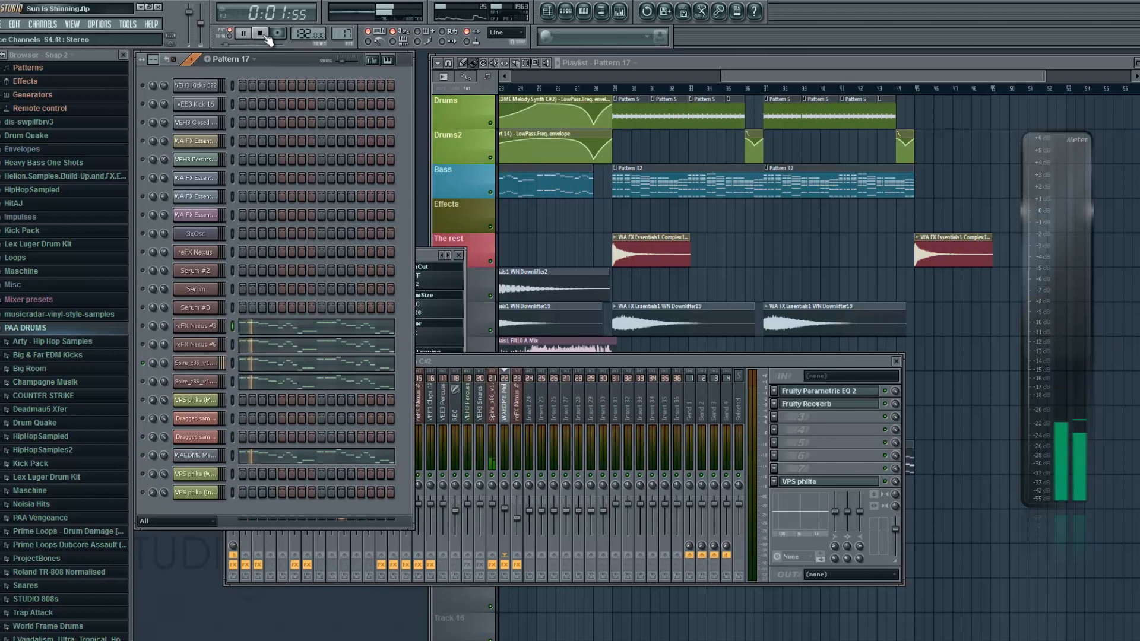
click(260, 33)
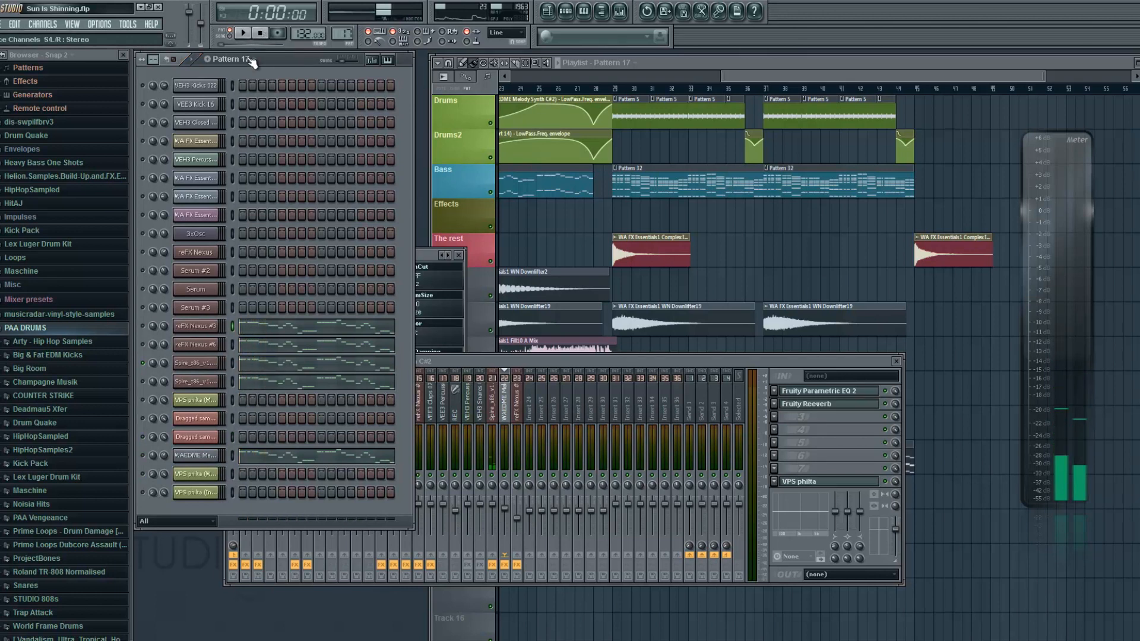
- Solo the second Spire channel, enable WAEDME Melody Synth with it, and play Pattern 17 with only those layers
right_click(143, 383)
click(152, 393)
click(143, 457)
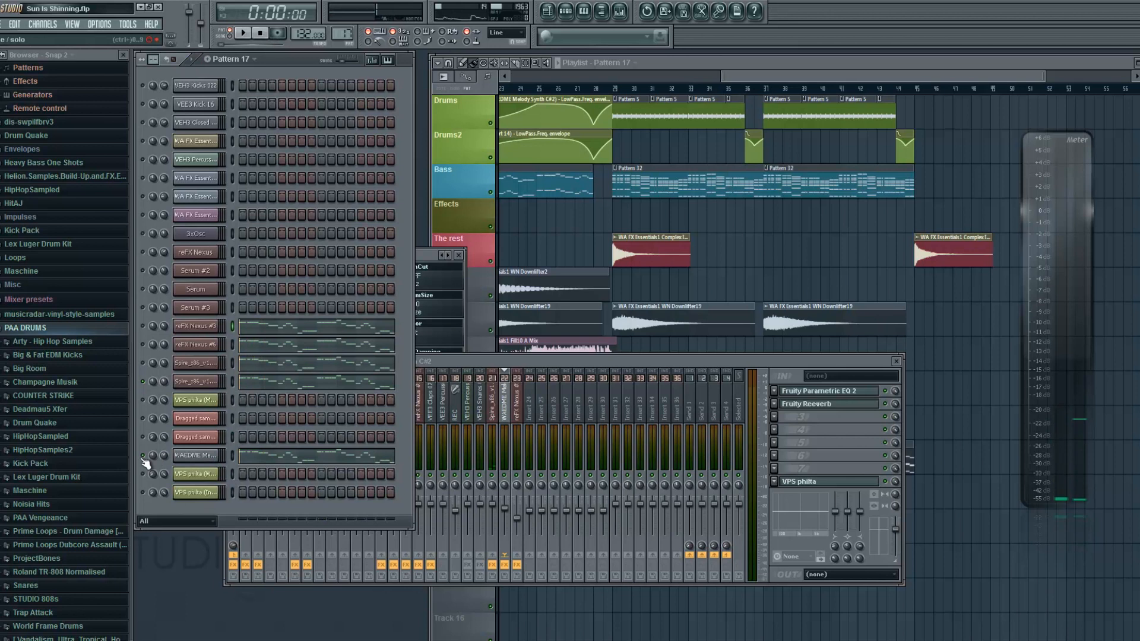
click(245, 36)
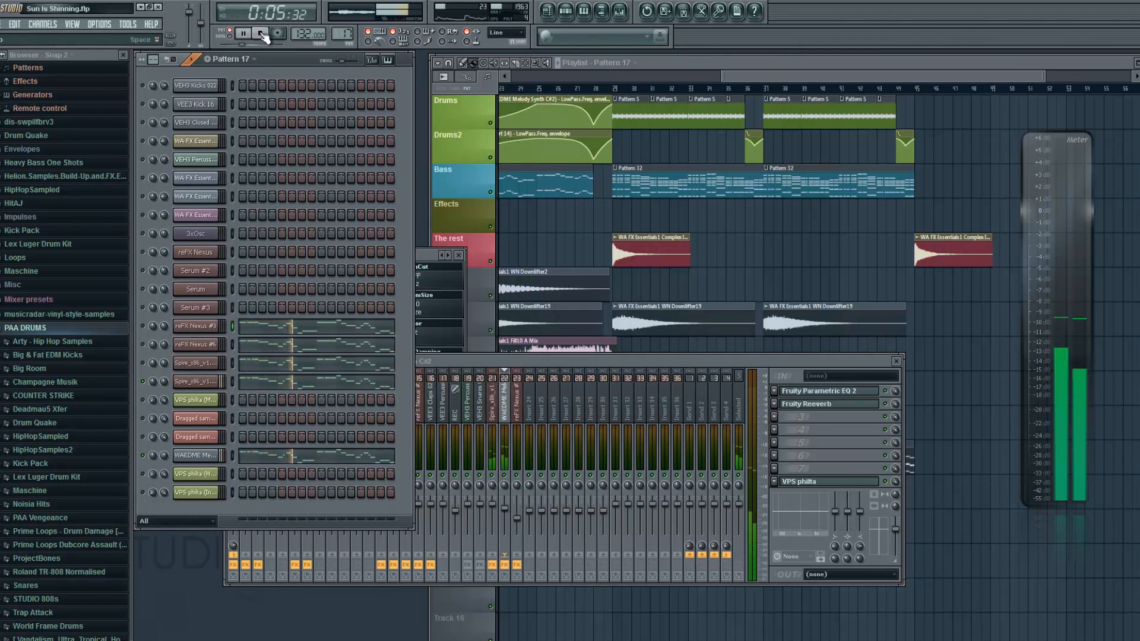
click(261, 34)
- Restore all channels from solo and examine the reFX Nexus #3 preset, then close its plugin window
right_click(142, 383)
click(149, 390)
right_click(143, 384)
click(152, 392)
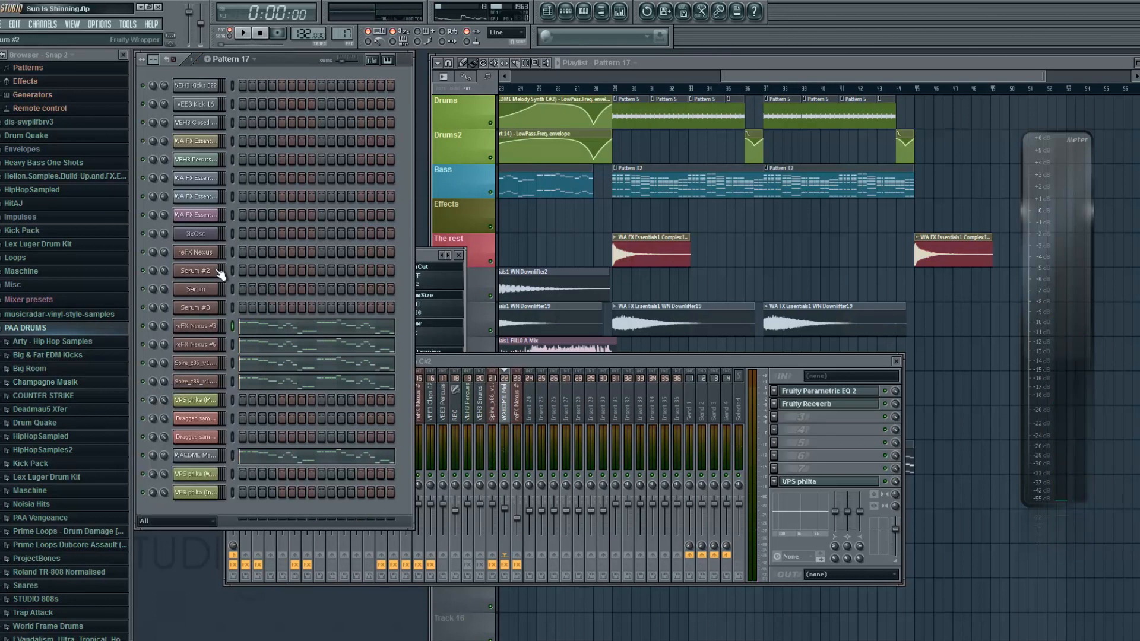
click(207, 332)
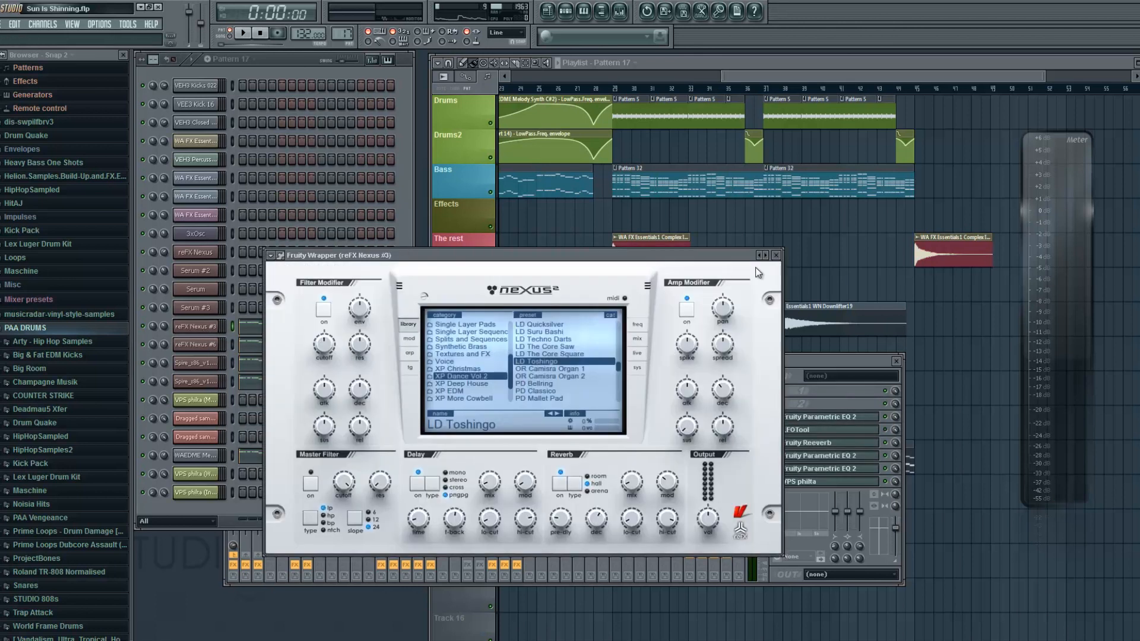
click(781, 258)
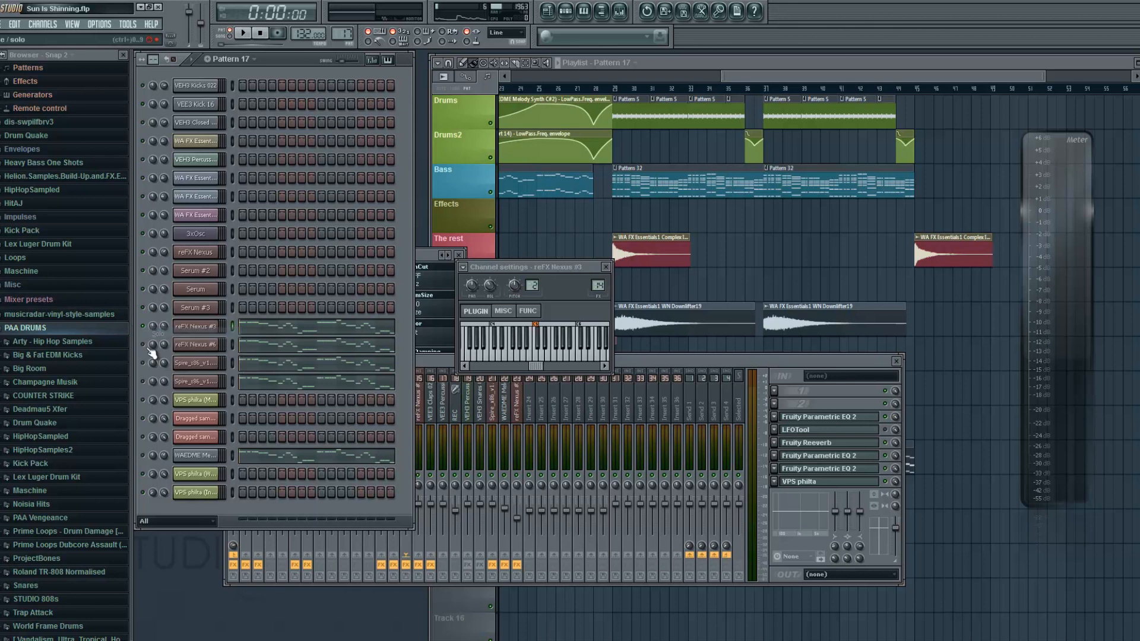
- Play Pattern 17 briefly and examine the low-cut curve of the first Fruity Parametric EQ 2 on mixer Insert 14
click(247, 34)
click(262, 33)
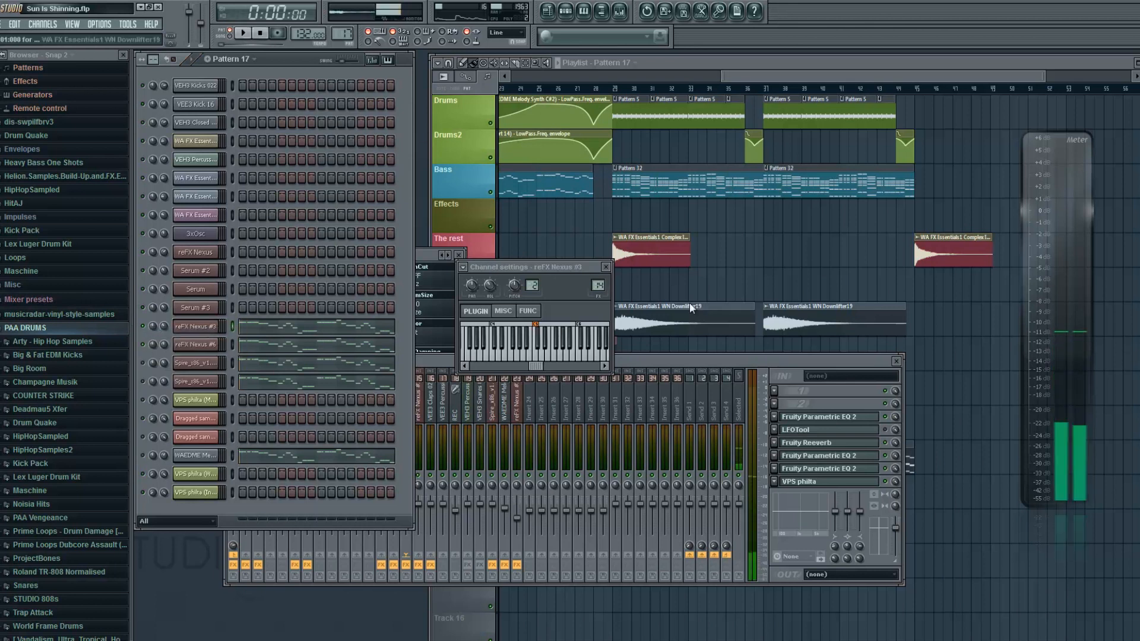
click(851, 363)
click(853, 417)
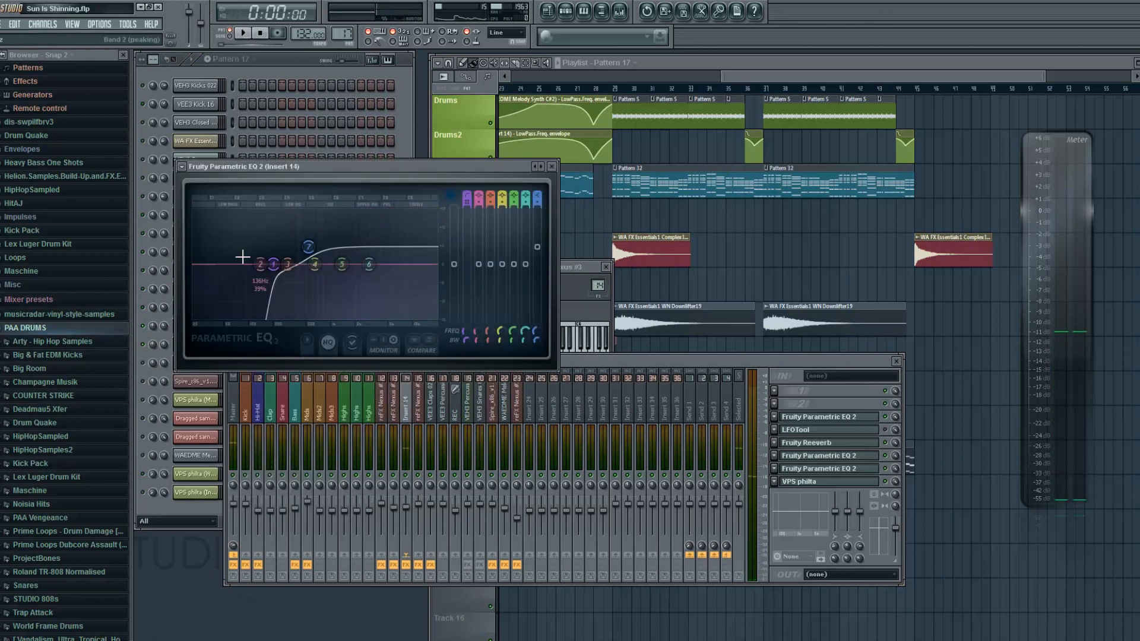
click(552, 166)
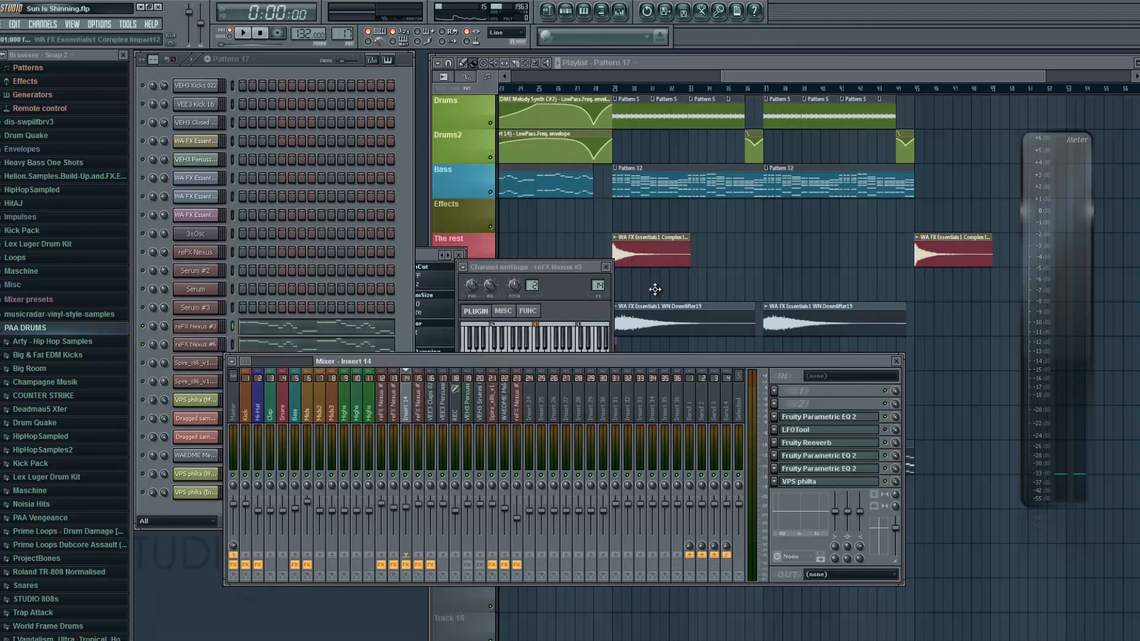
- Examine the second Fruity Parametric EQ 2 on Insert 14, then close the open EQ, channel settings and Fruity Reeverb windows
click(823, 459)
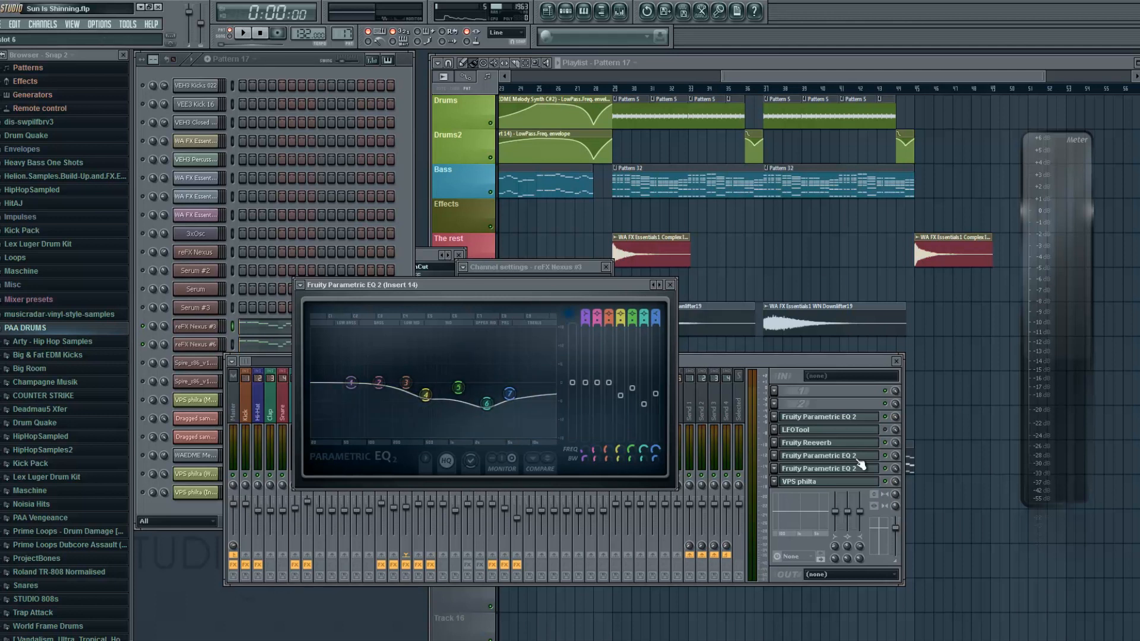
click(895, 464)
click(676, 285)
click(670, 285)
click(605, 267)
click(459, 255)
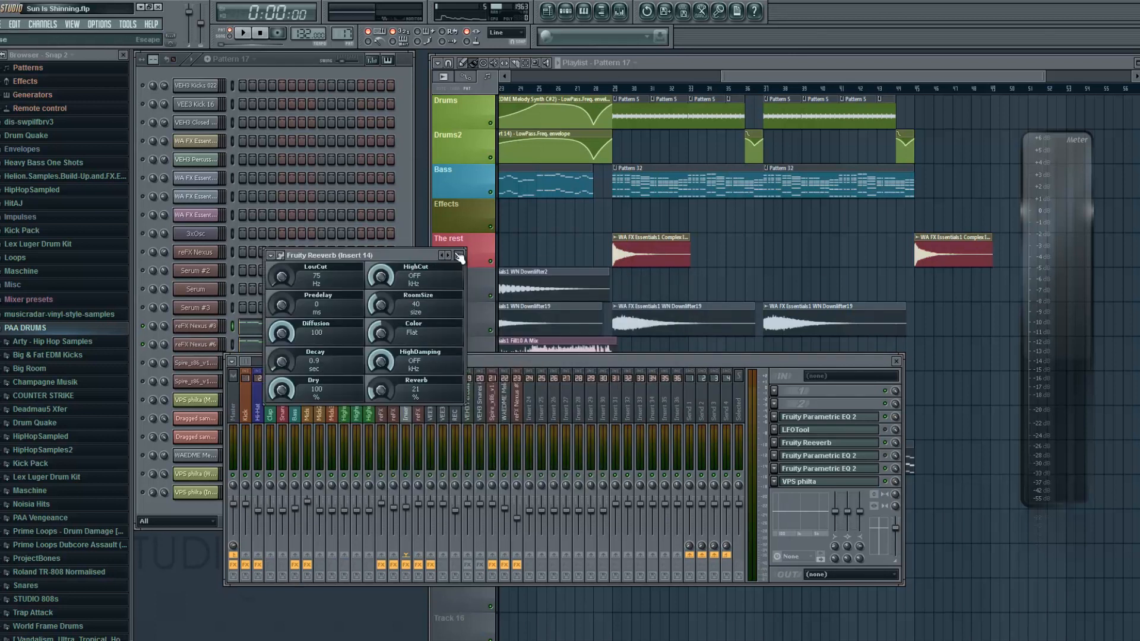
click(458, 256)
click(268, 58)
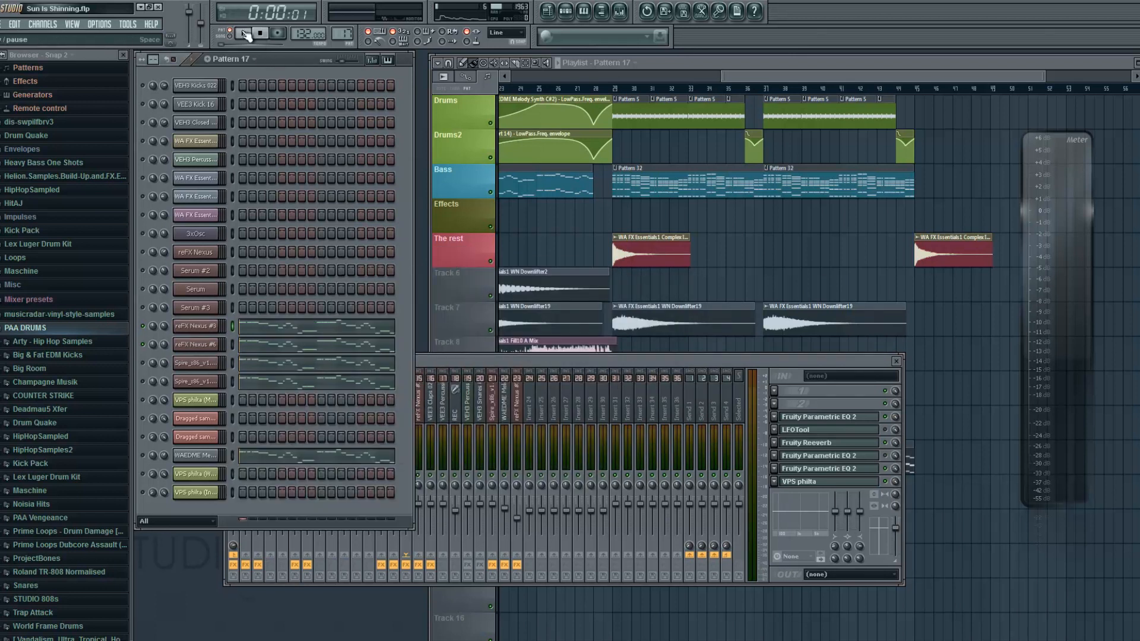
- Play Pattern 17 with the second Fruity Parametric EQ 2 on Insert 14 toggled for comparison, then review its curve
click(244, 34)
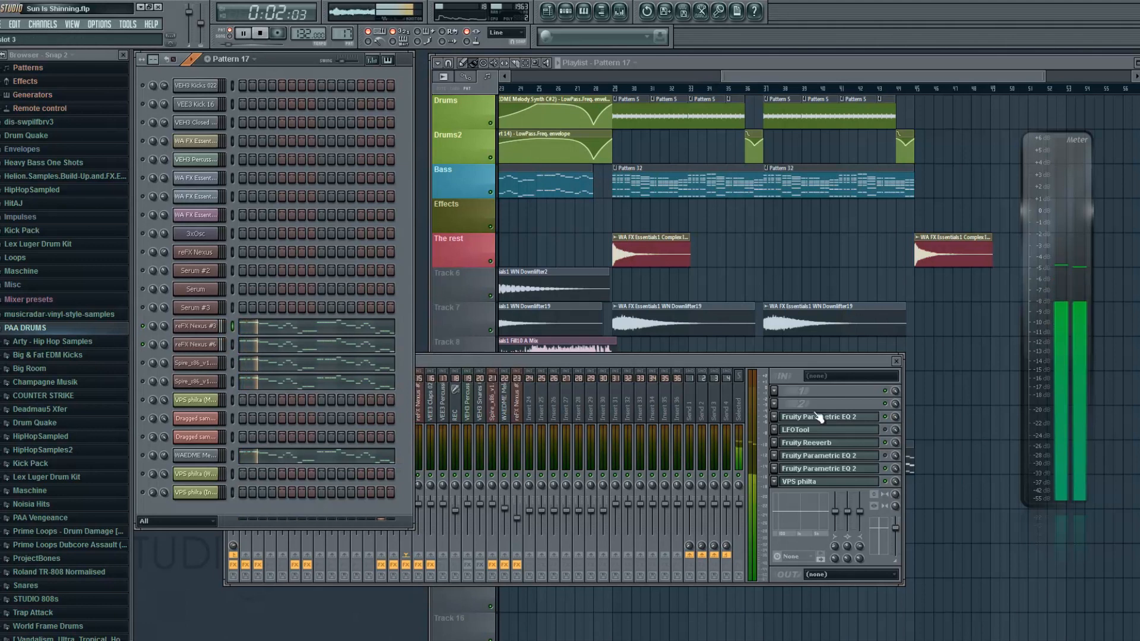
key(space)
click(886, 456)
key(space)
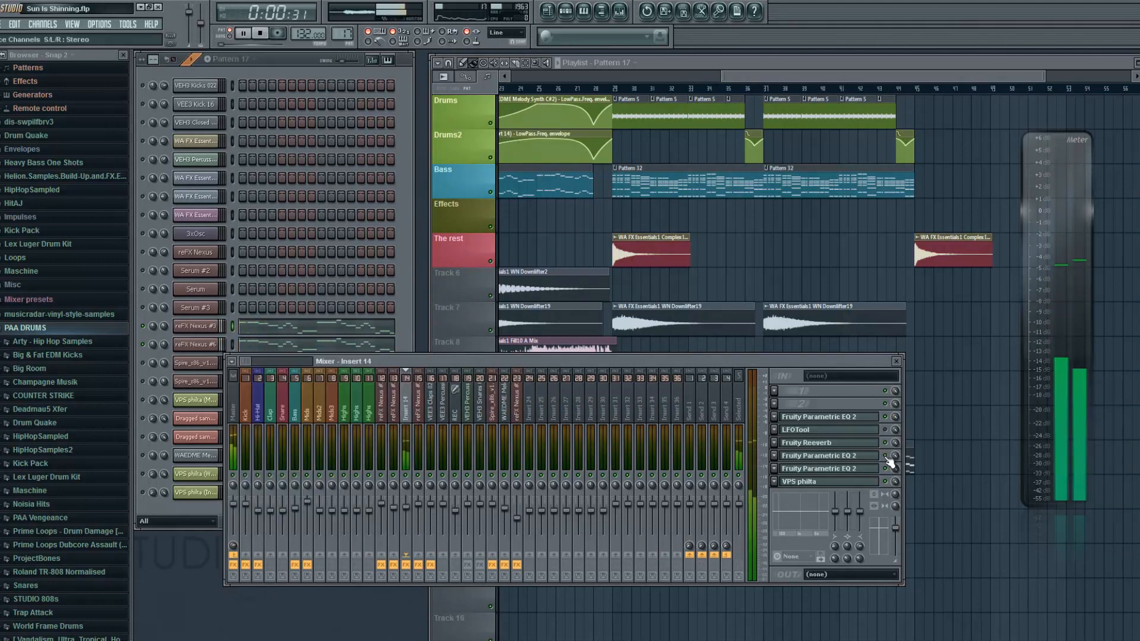
key(space)
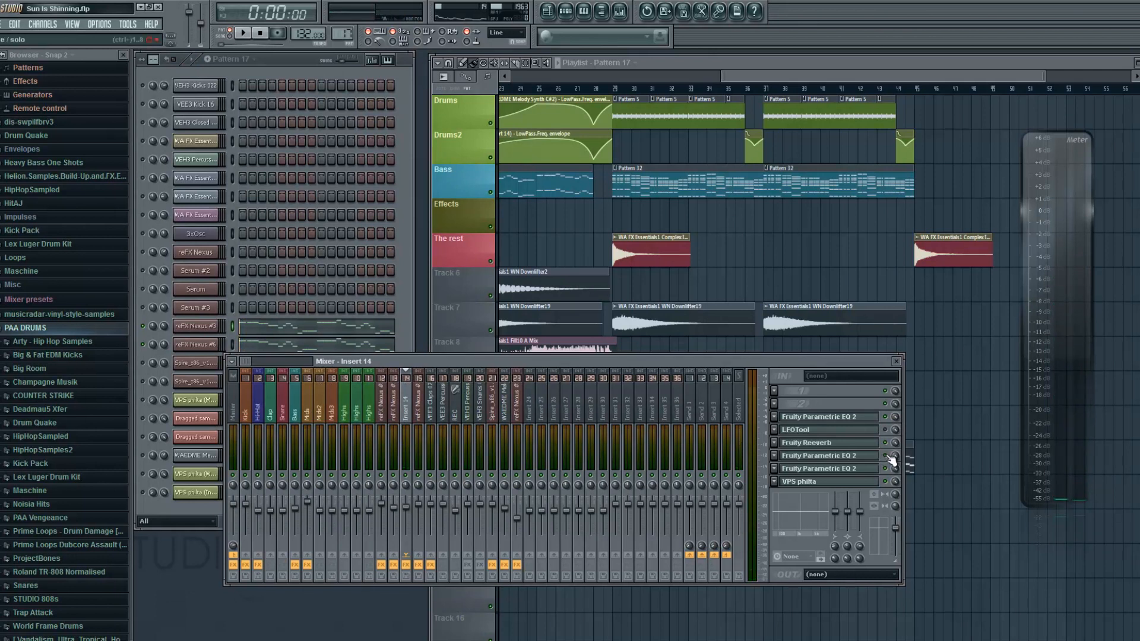
click(248, 34)
key(space)
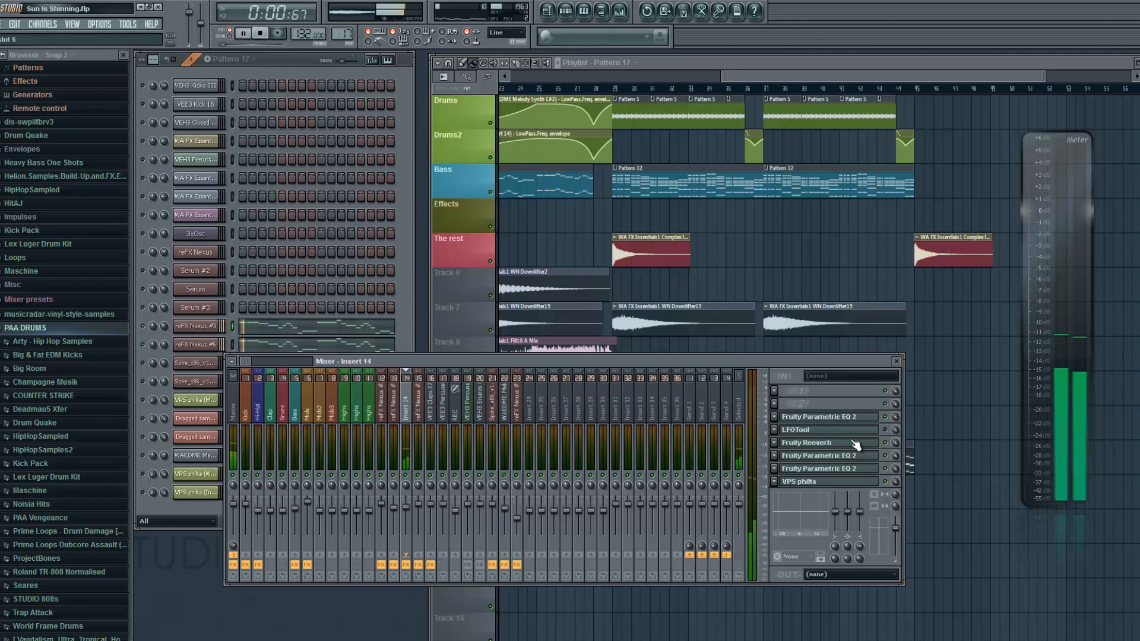
key(space)
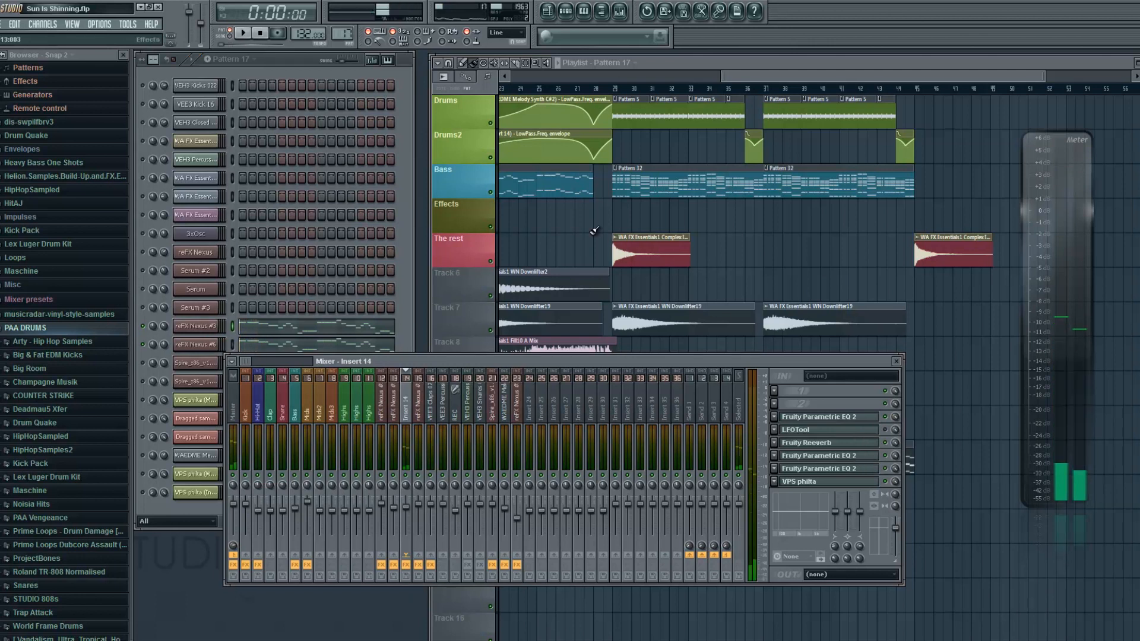
click(876, 469)
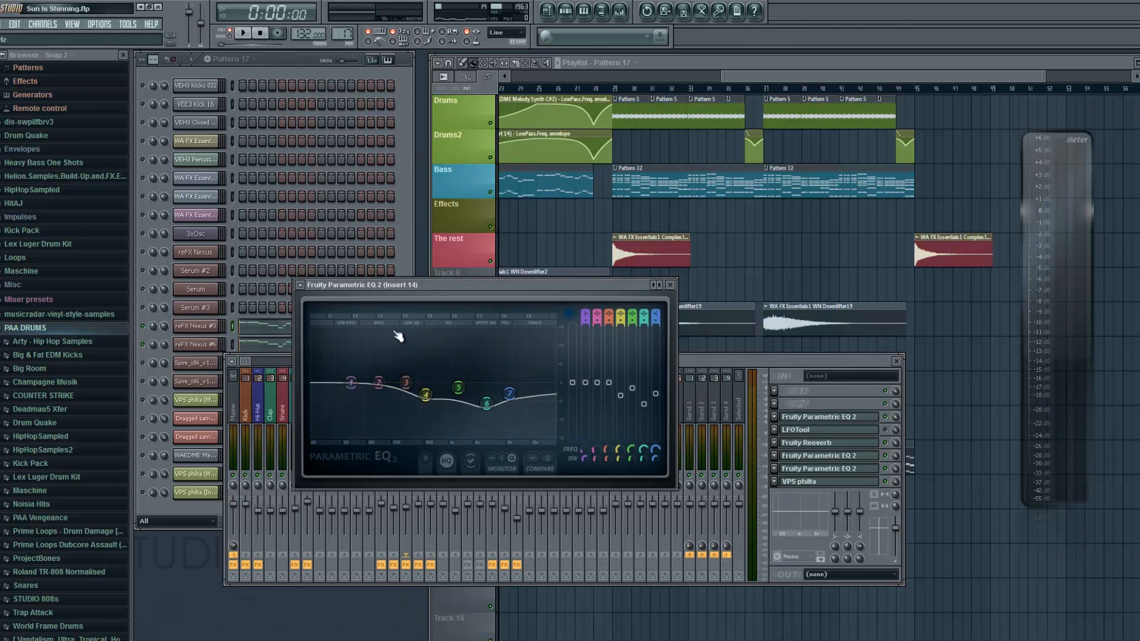
click(670, 284)
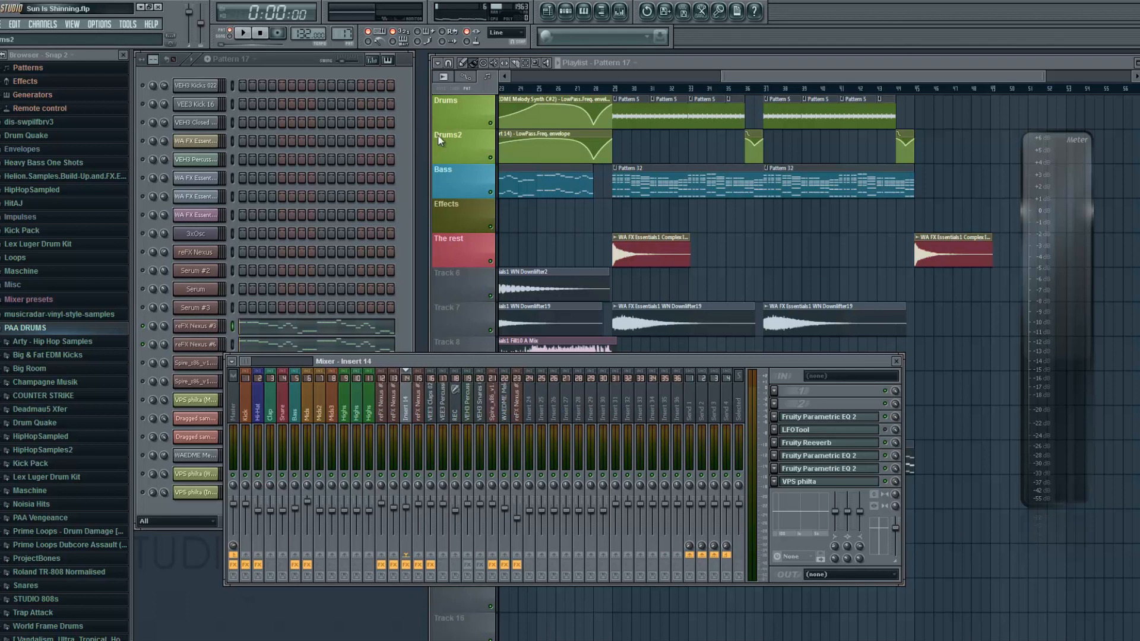
- Toggle solo on the reFX Nexus #6 channel, leave all channels enabled, and play Pattern 17
right_click(142, 346)
click(144, 348)
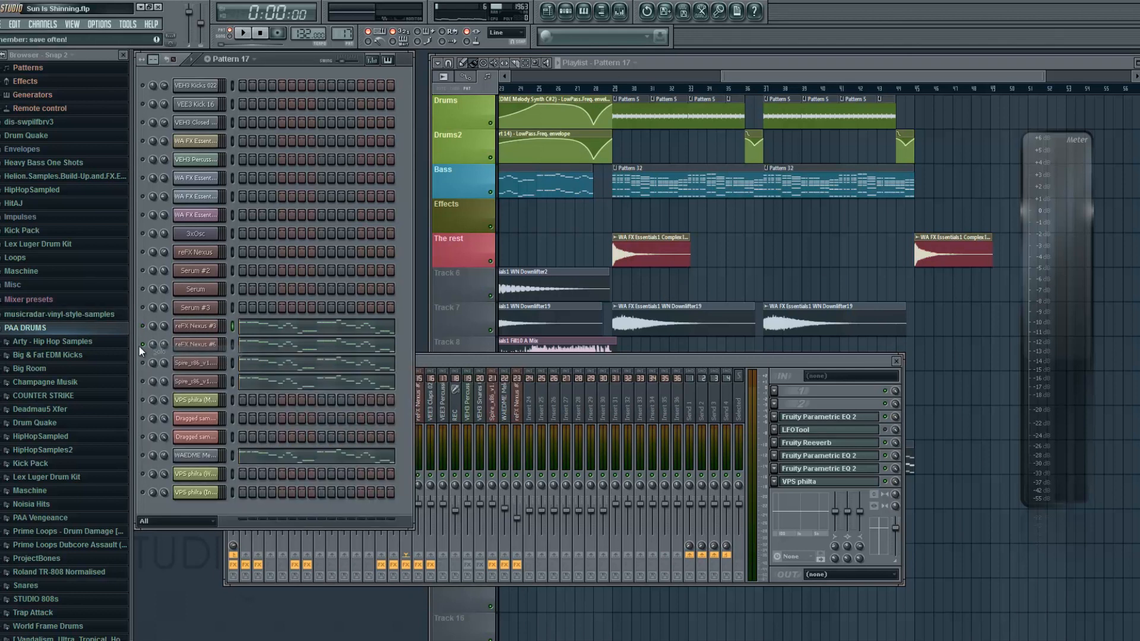
right_click(143, 345)
click(147, 349)
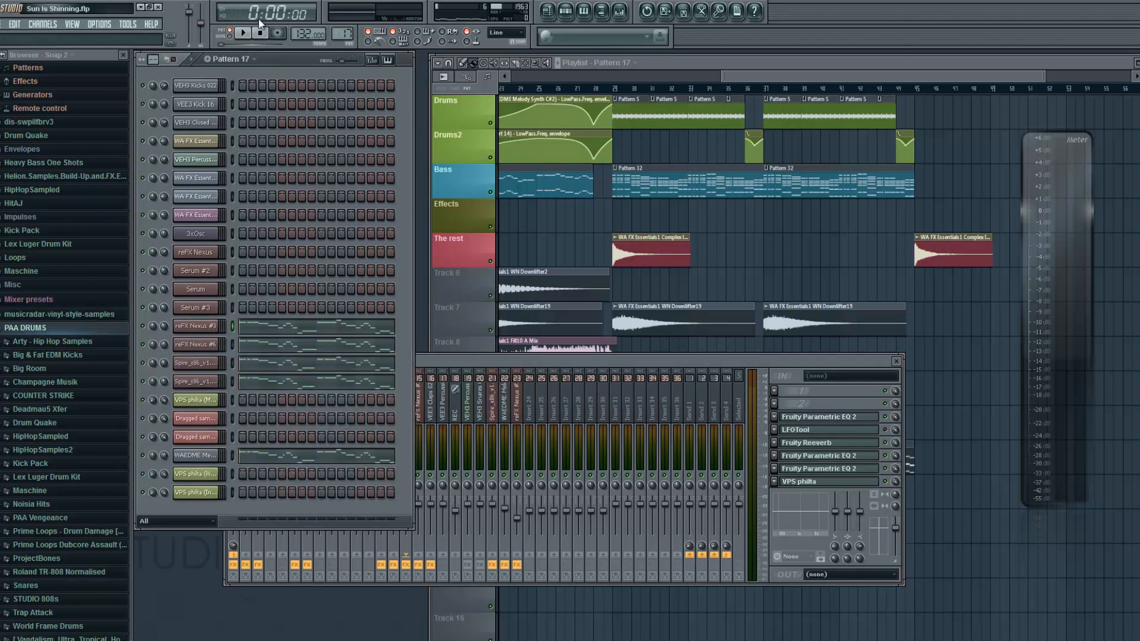
click(243, 32)
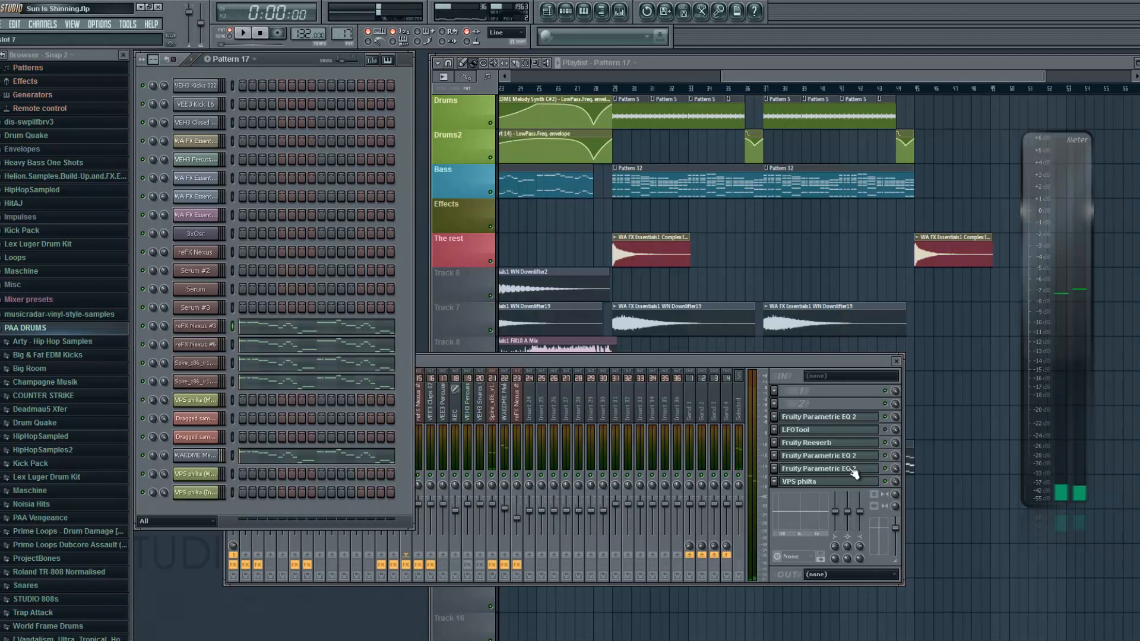
- Examine the last two Fruity Parametric EQ 2 curves on Insert 14, then close the EQ windows and the mixer
click(856, 470)
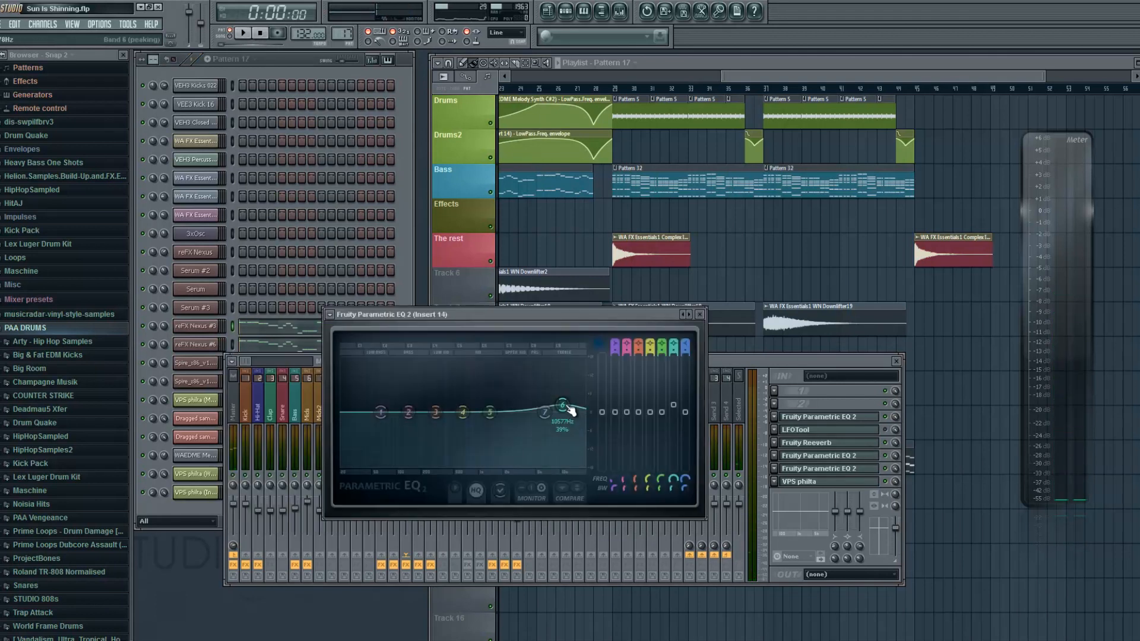
click(815, 456)
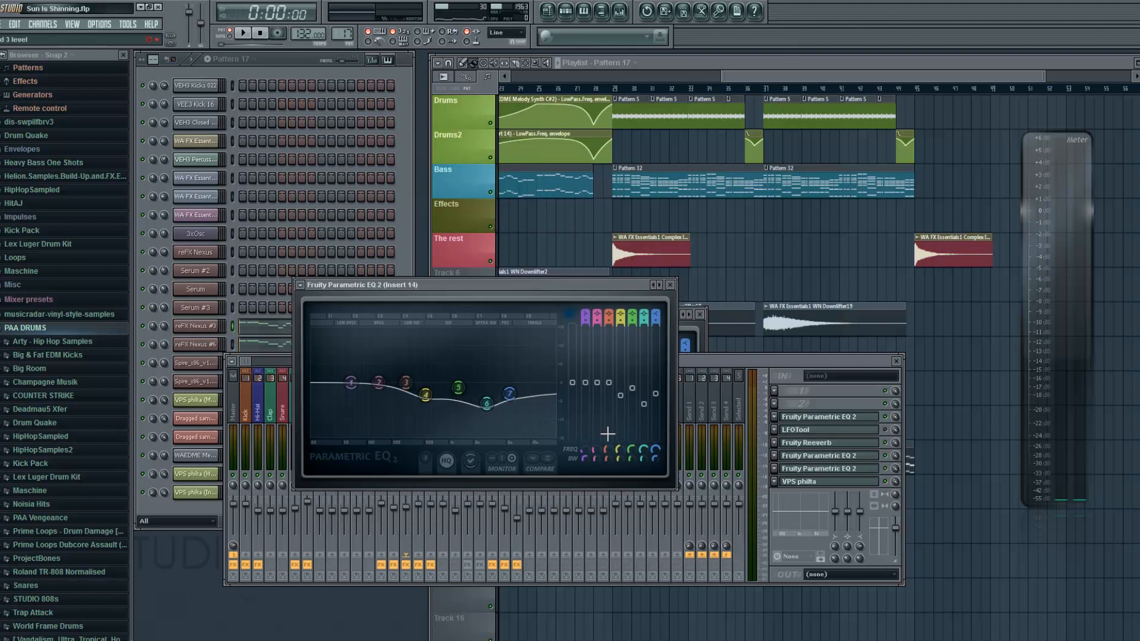
click(671, 287)
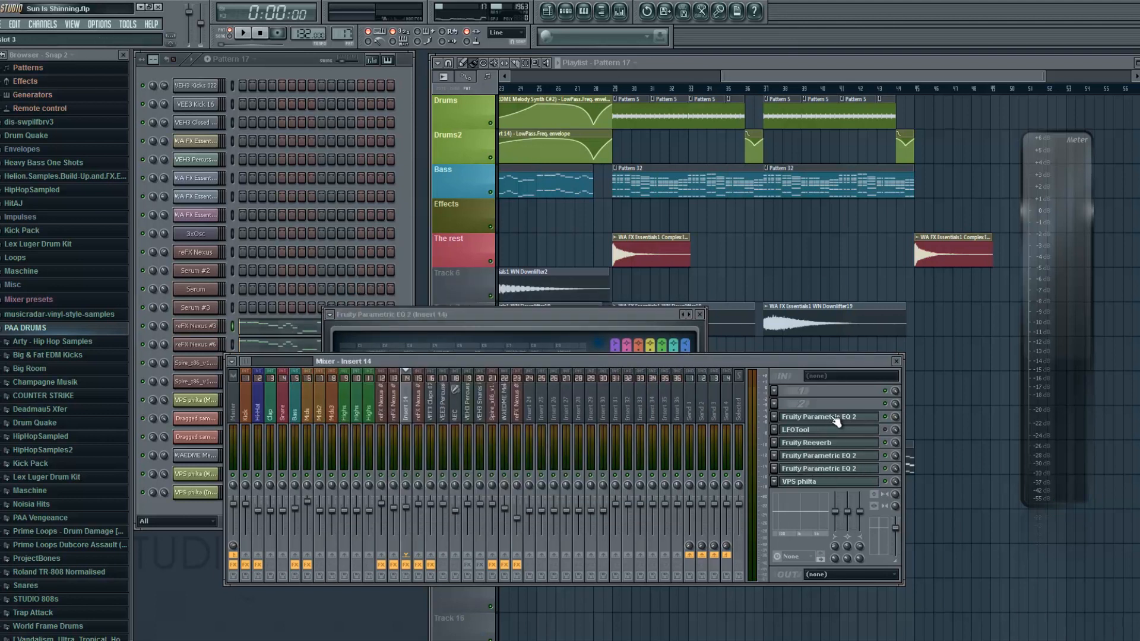
click(897, 361)
click(700, 314)
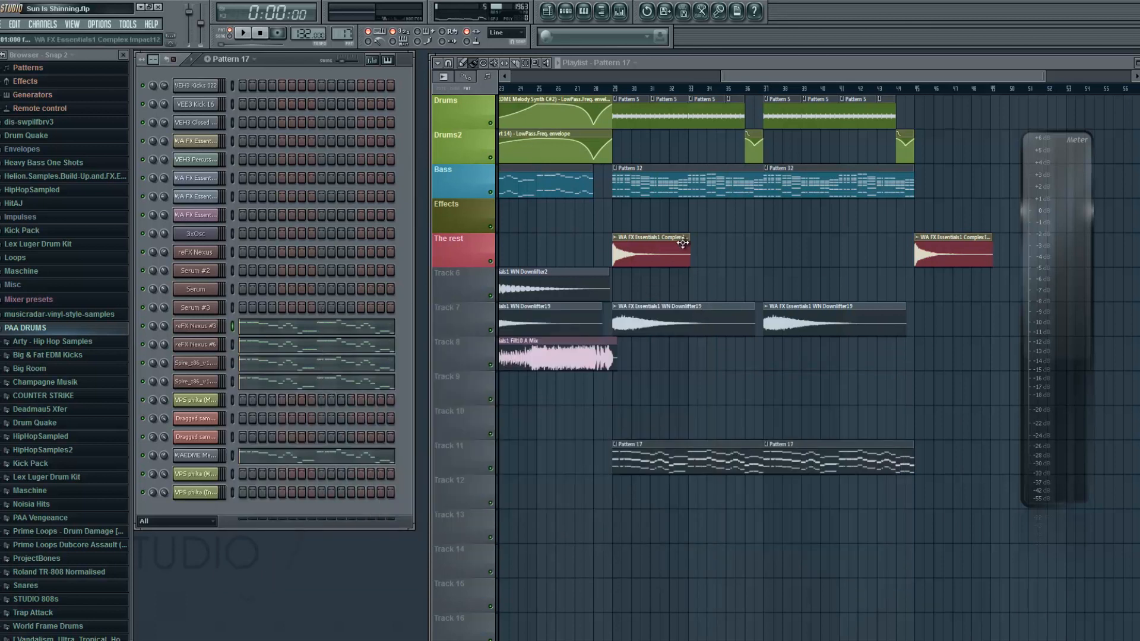
- Play the song from bar 28 into the drop, then switch to pattern mode and play Pattern 17 alone
click(596, 89)
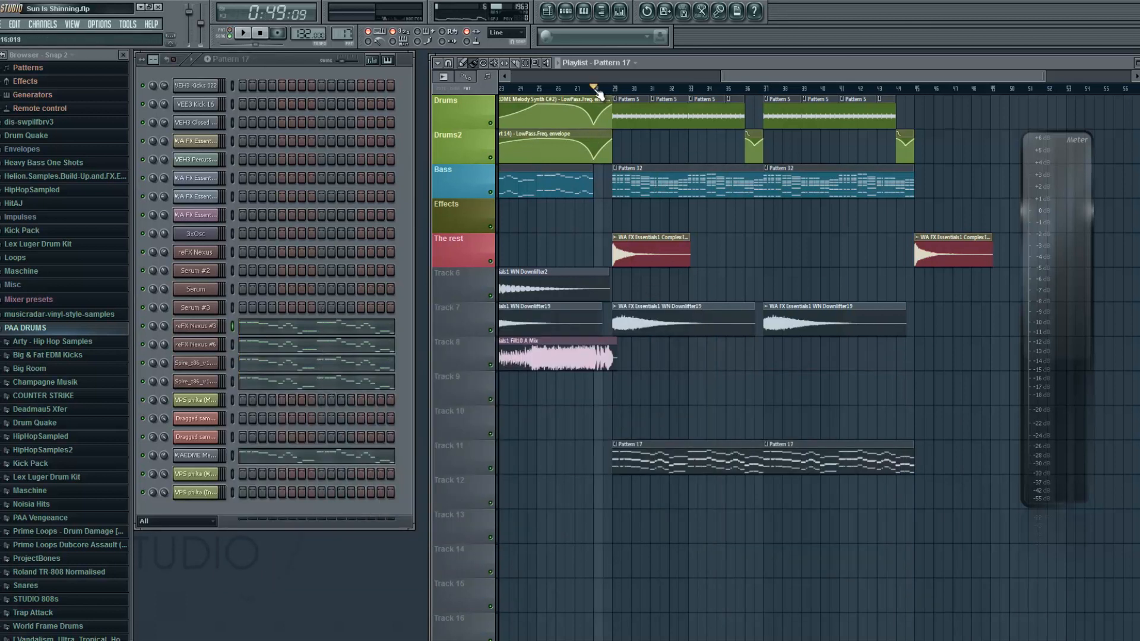
click(244, 34)
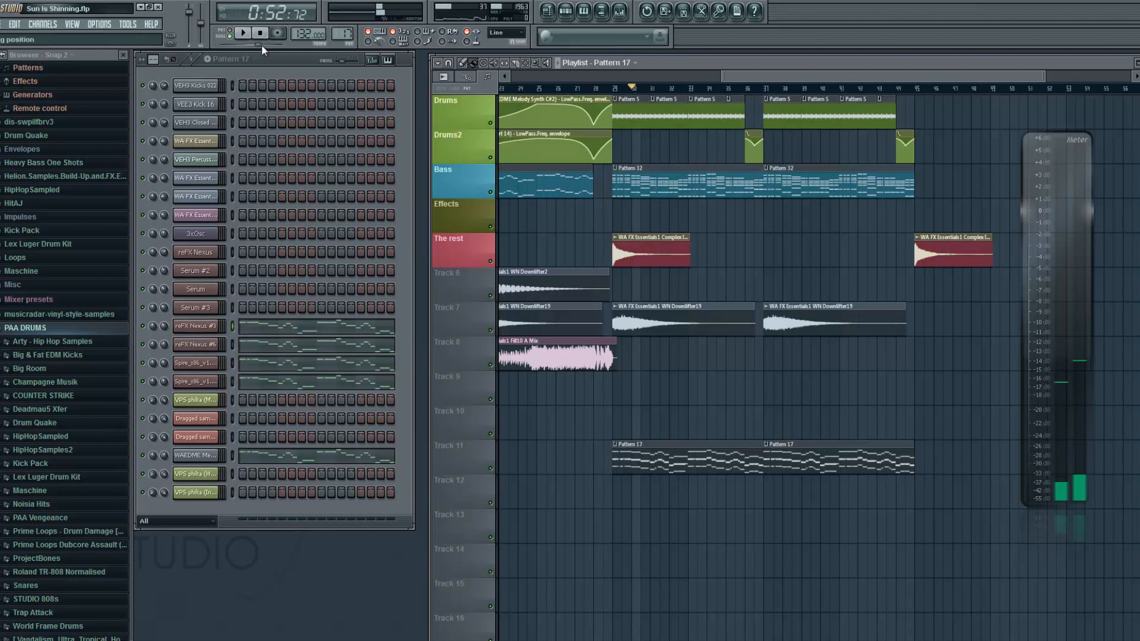
click(230, 33)
click(244, 34)
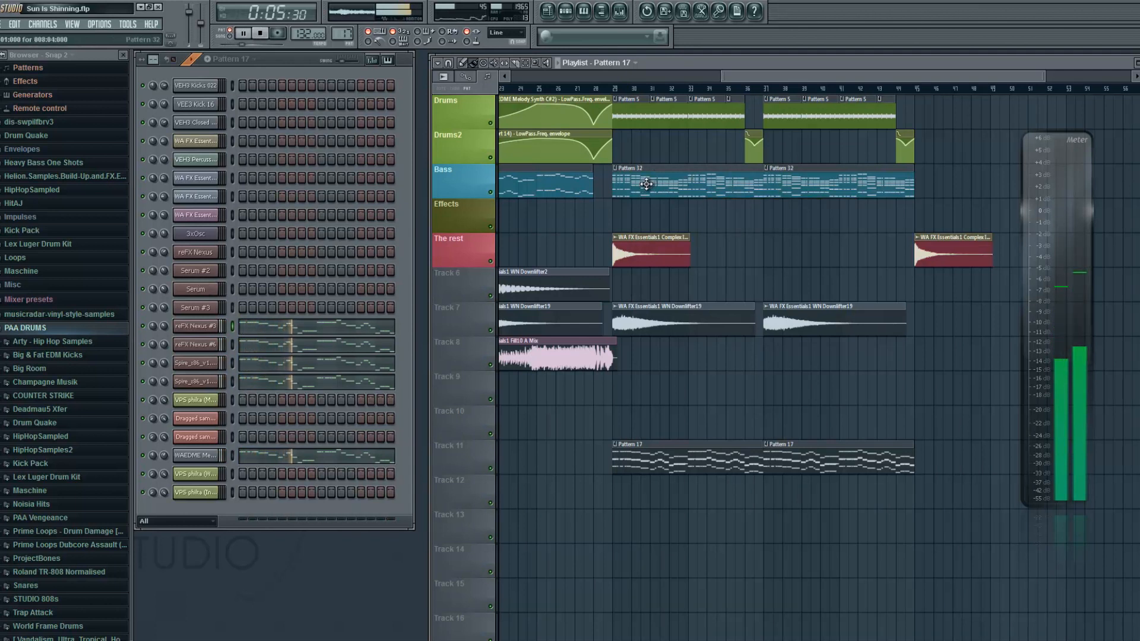
key(space)
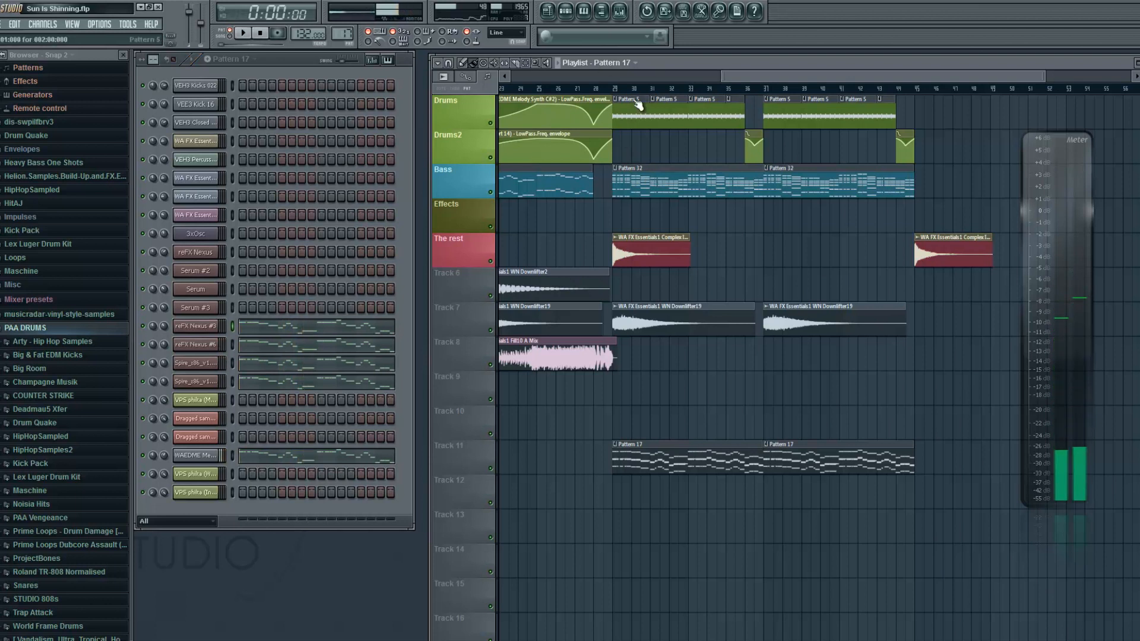
- Open the Pattern 32 clip from the Bass track in the piano roll, play it, and close the piano roll
double_click(659, 181)
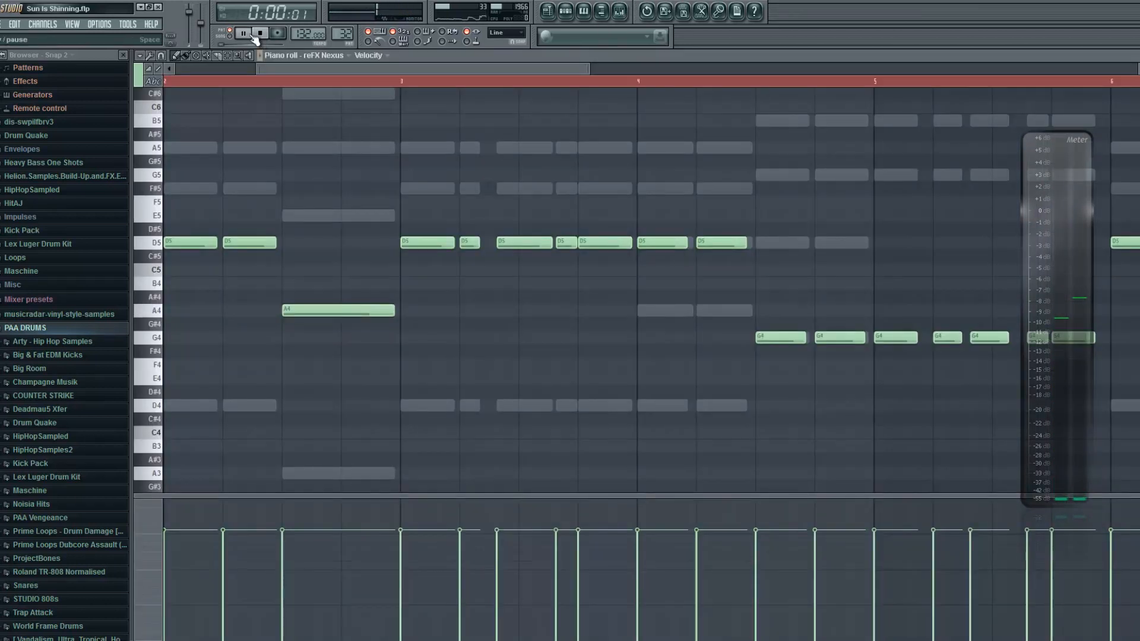
click(244, 33)
key(F7)
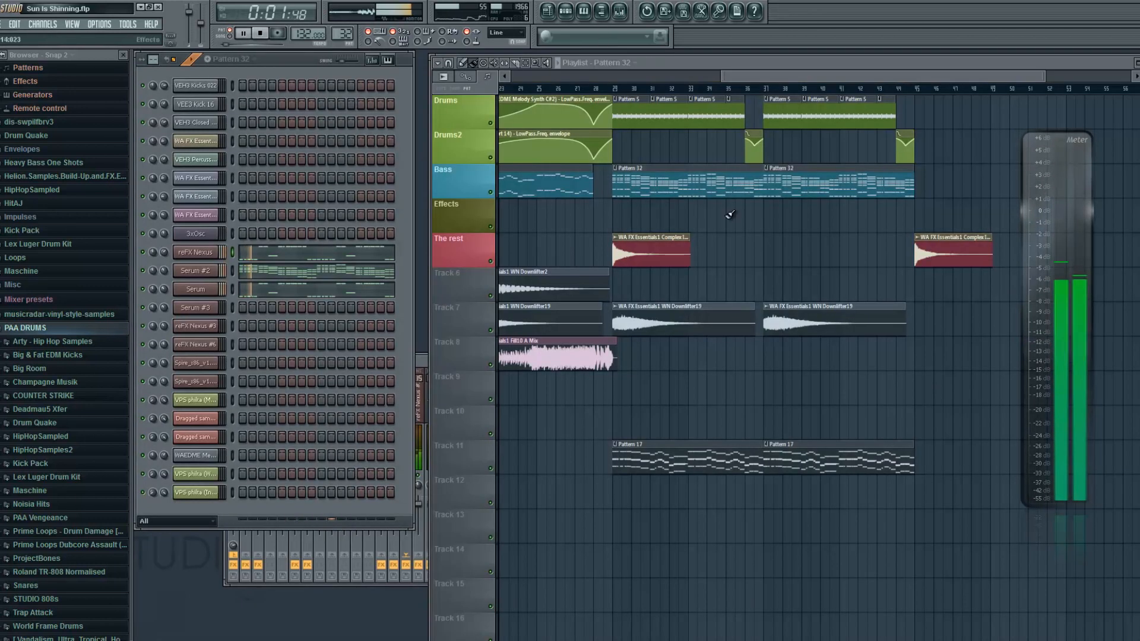
key(space)
- Solo the Bass track together with Track 11 and play the song from bar 29 to hear Patterns 32 and 17 combined
right_click(491, 192)
click(491, 469)
click(615, 90)
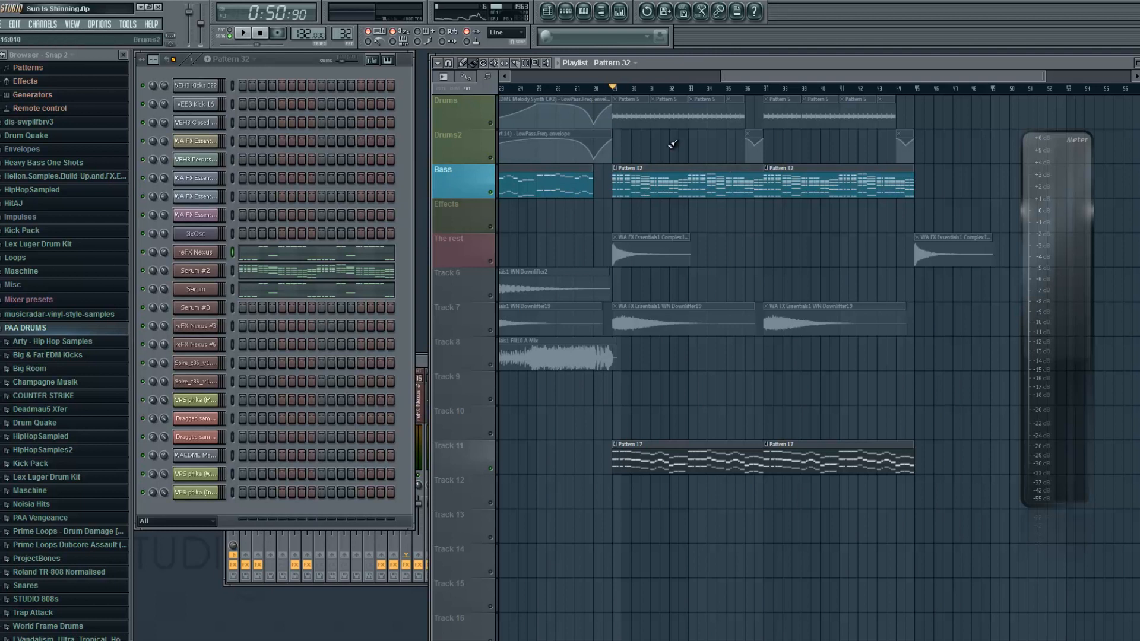
click(243, 32)
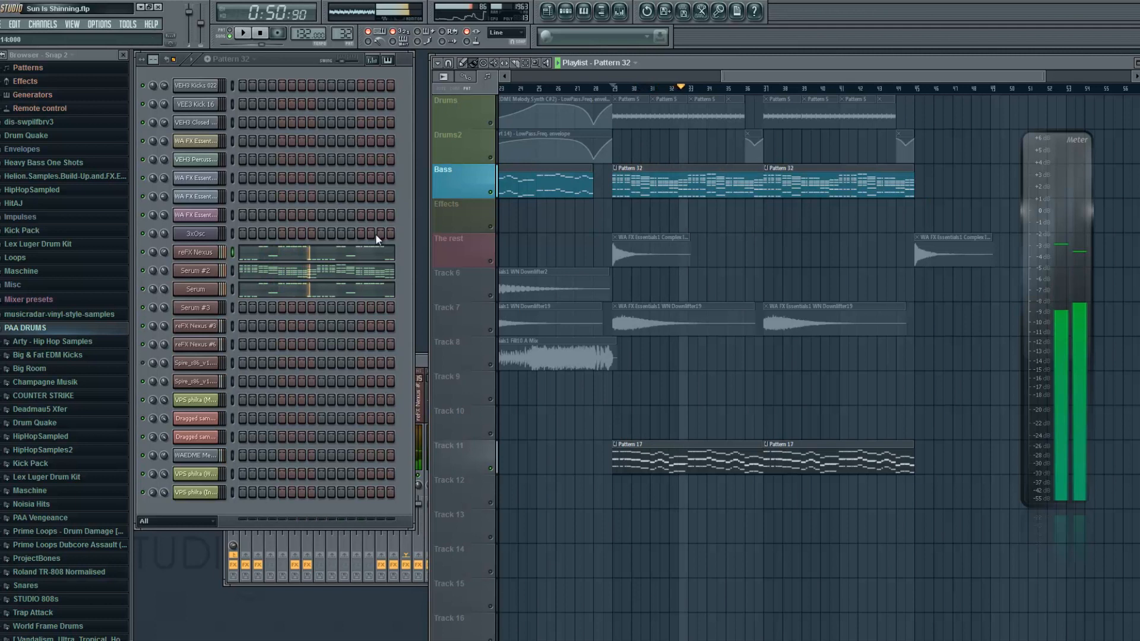
key(space)
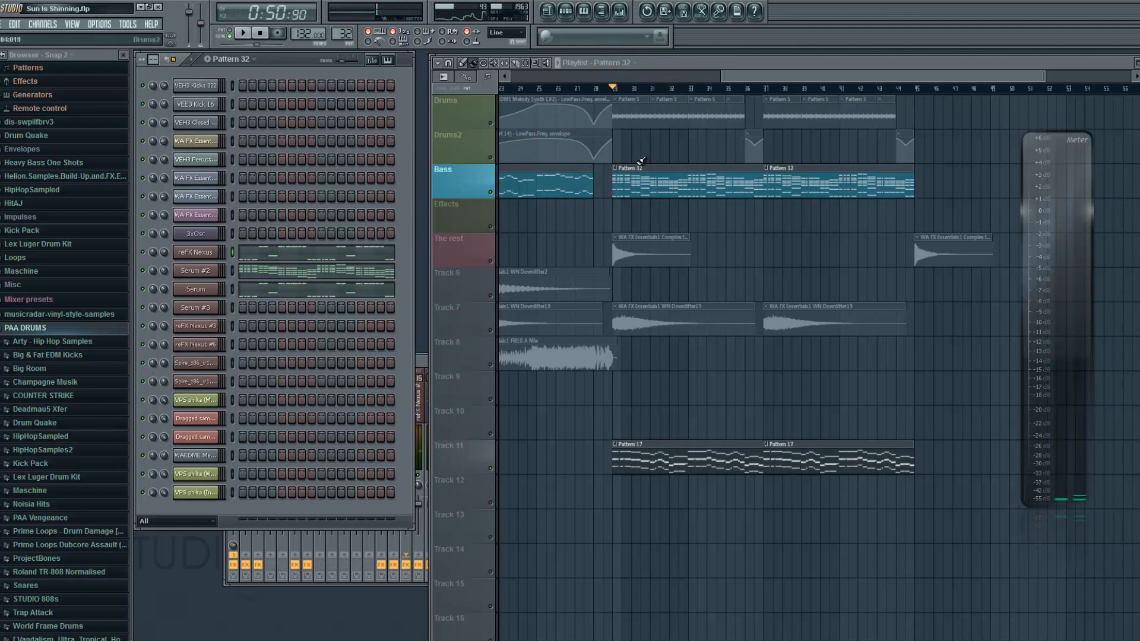
- Restore all playlist tracks from solo and play the full drop from bar 29
right_click(492, 192)
right_click(491, 192)
click(594, 88)
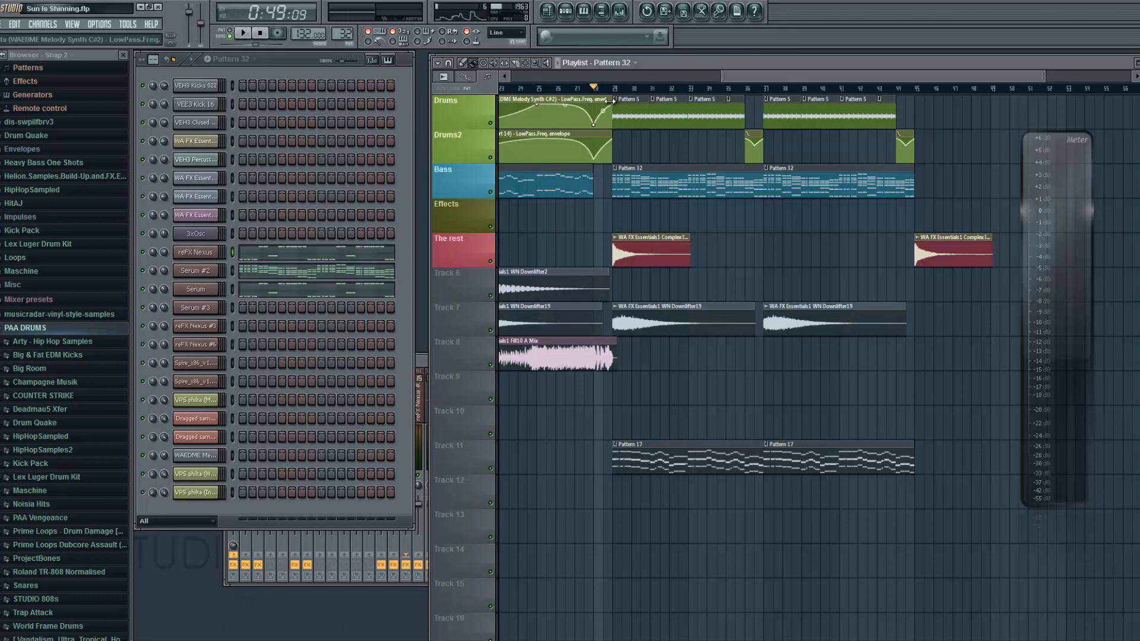
click(635, 111)
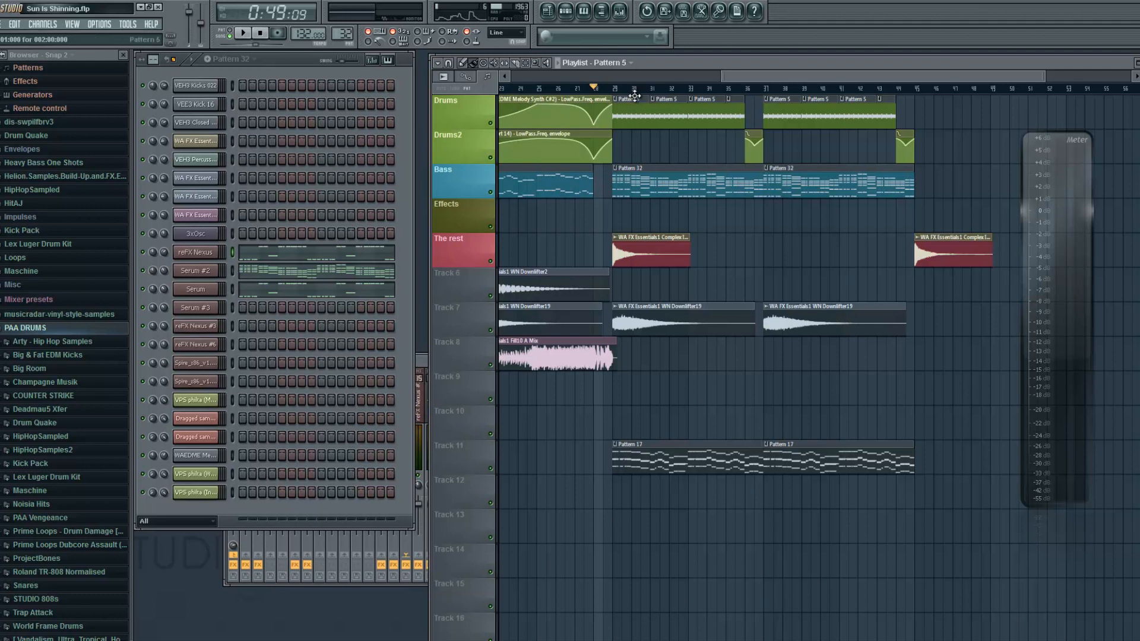
click(616, 89)
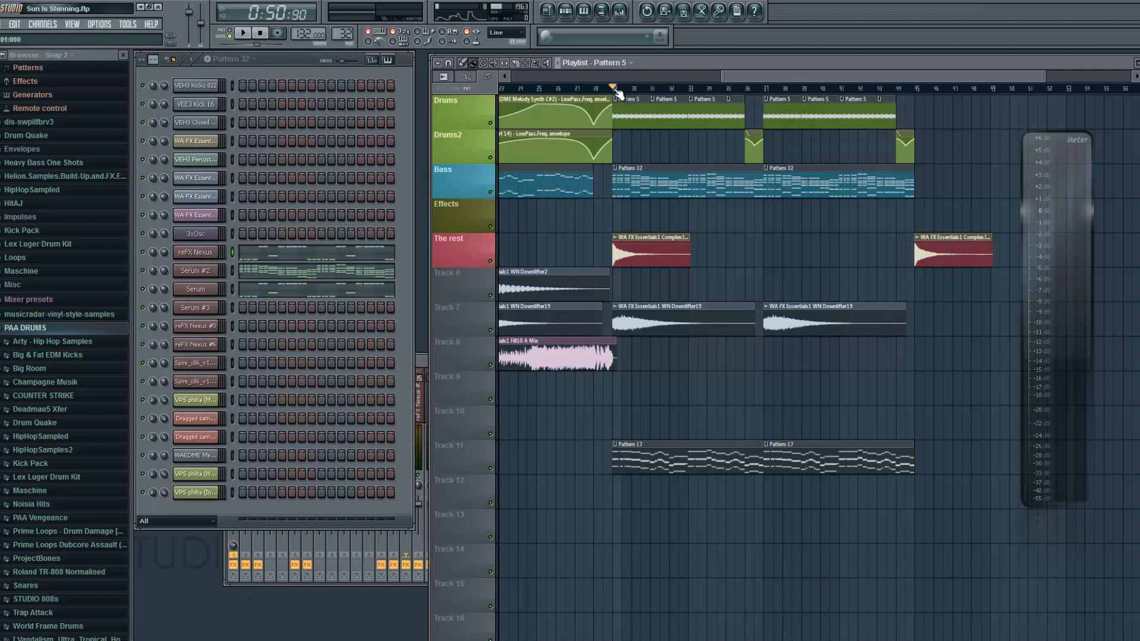
key(space)
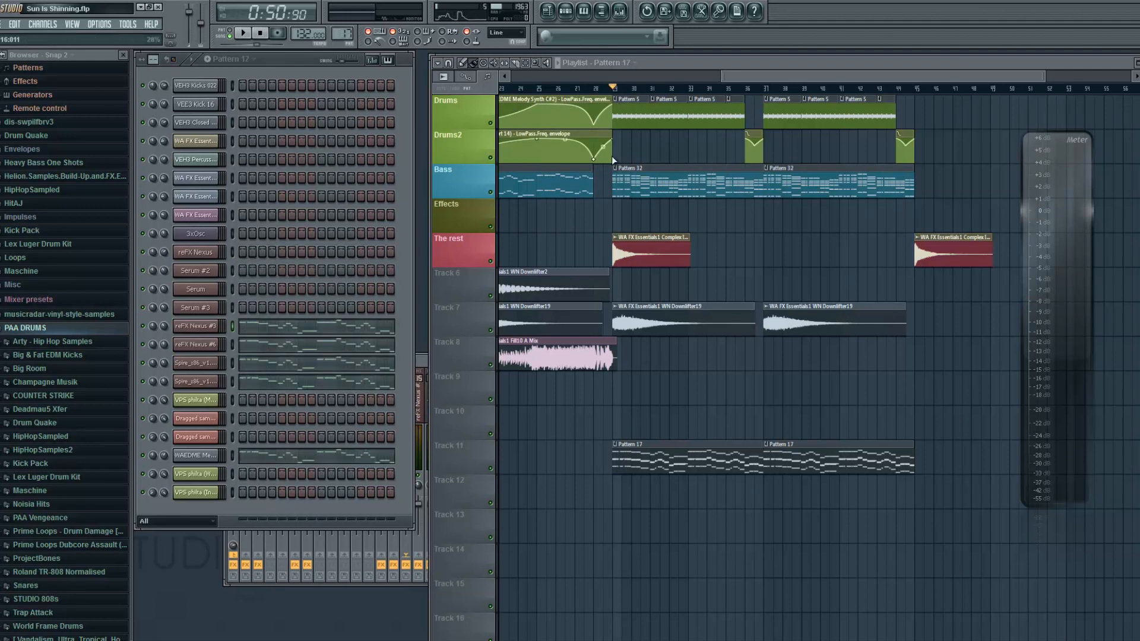